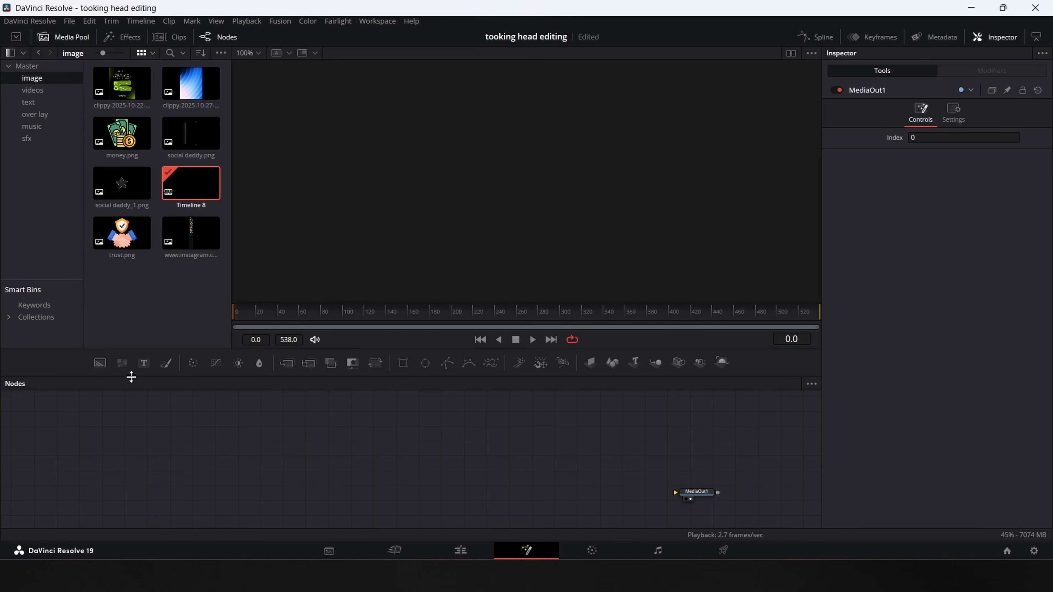
Add two Background nodes and merge the second over the first, feeding the result into MediaOut1.
drag(101, 364, 195, 487)
drag(103, 365, 207, 495)
click(288, 458)
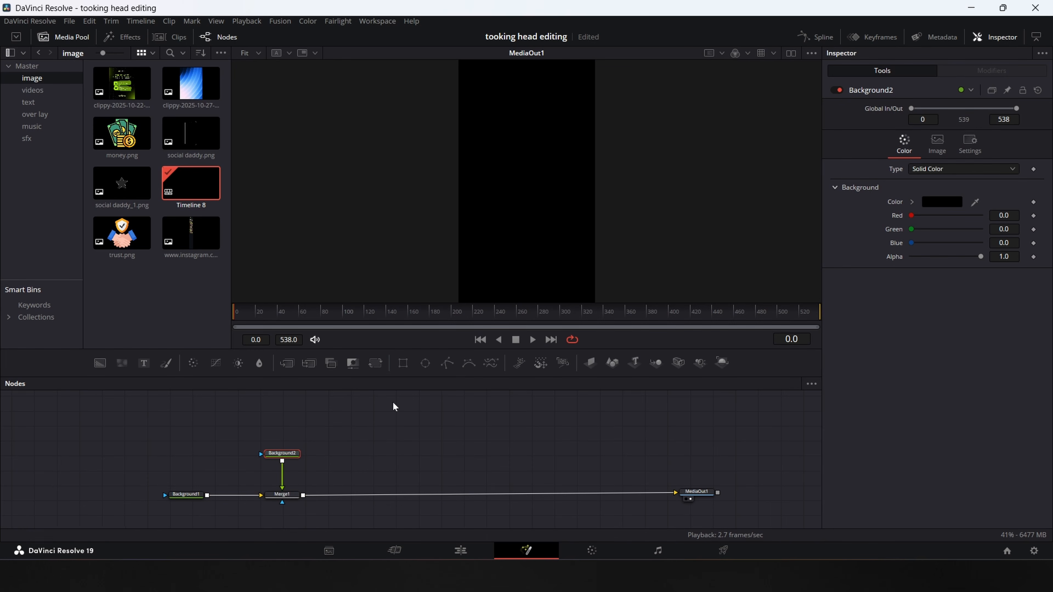
Mask the upper background with a rectangle and lower the base background's alpha to about 0.03.
click(403, 364)
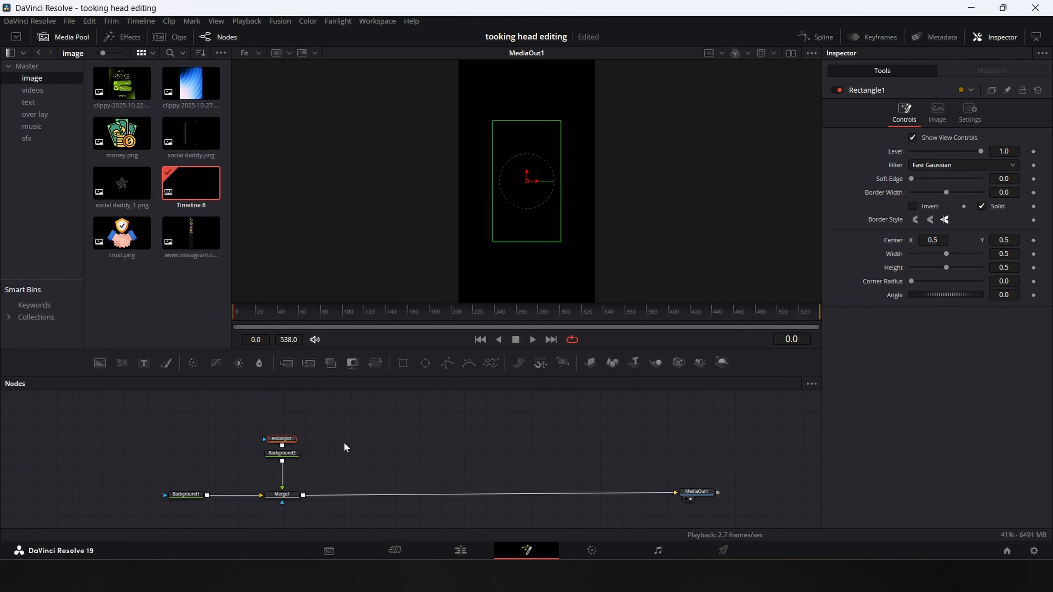
click(186, 498)
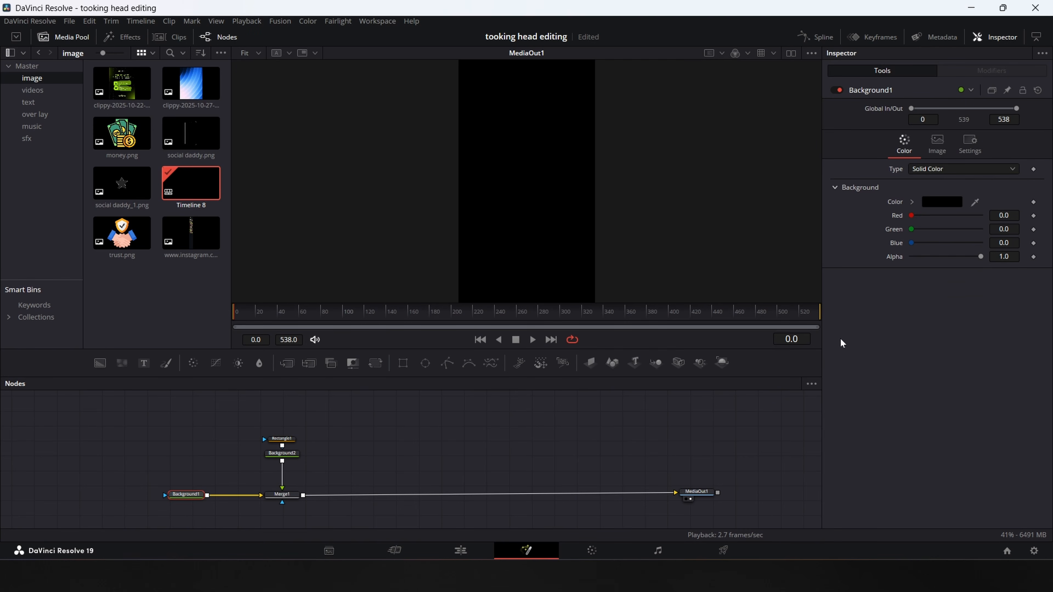
drag(980, 257, 914, 262)
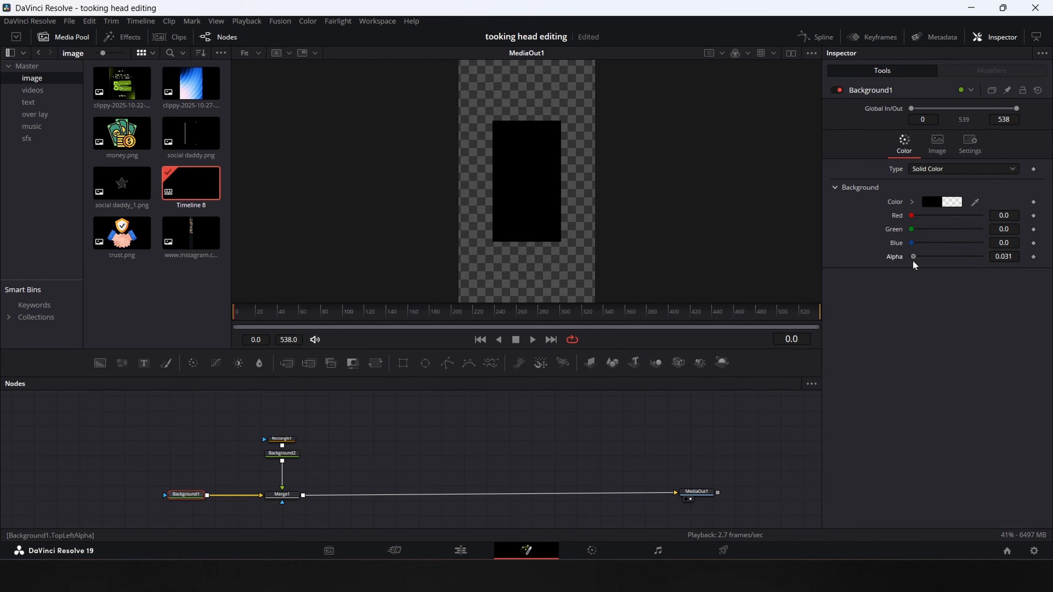
Shape the rectangle mask into a lower band about 2.01 wide and 0.65 high with soft edge 0.2, and reduce the masked background's alpha.
click(282, 439)
drag(528, 185, 531, 251)
scroll(605, 196, down, 1)
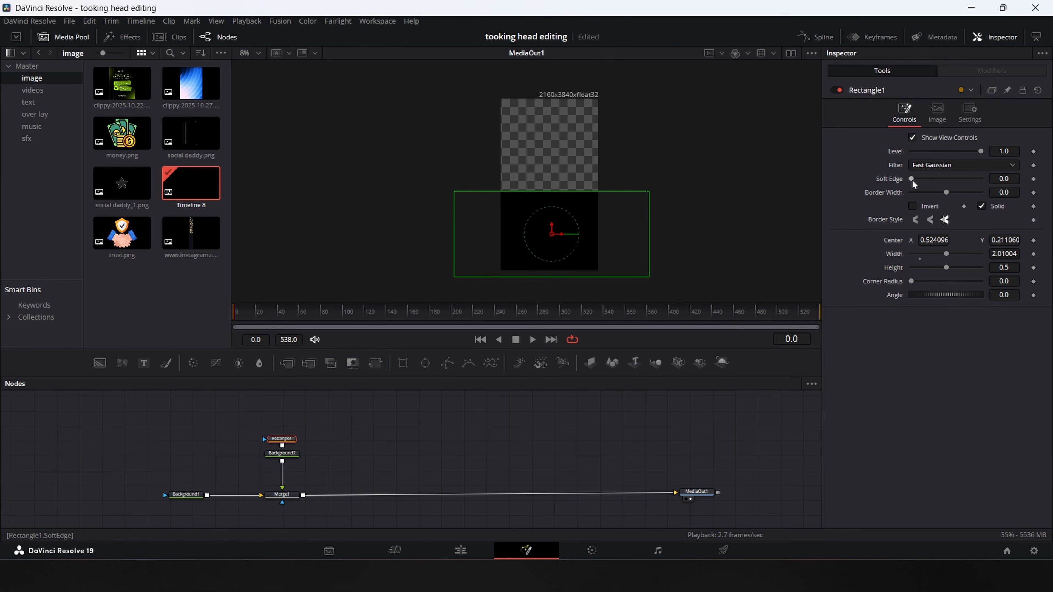
drag(911, 179, 1018, 185)
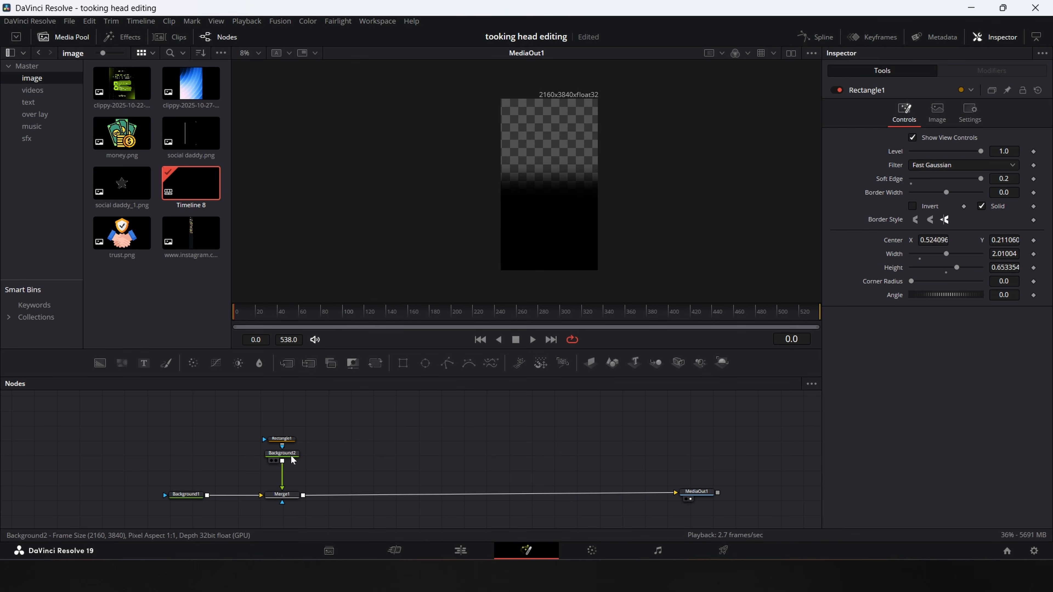
click(291, 456)
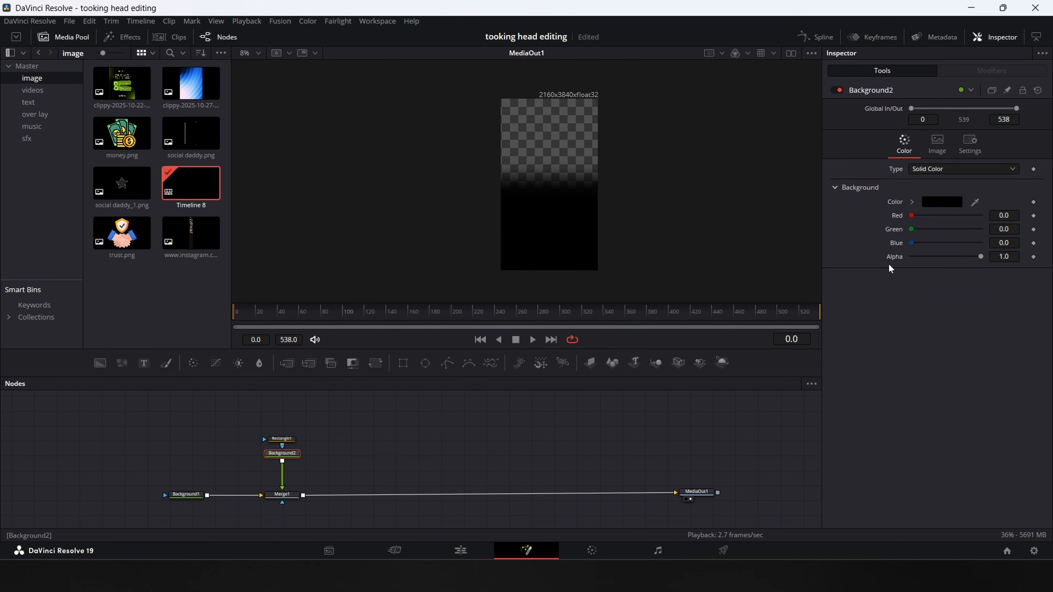
drag(979, 257, 950, 258)
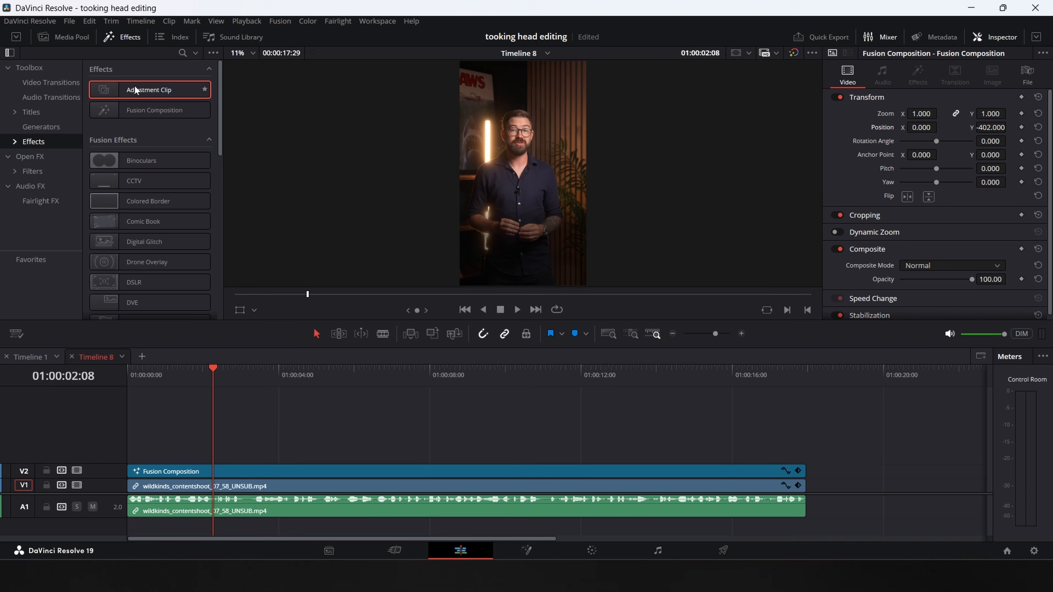
Place an Adjustment Clip on a new track at the start of Timeline 8 and open it in Fusion.
drag(149, 90, 153, 448)
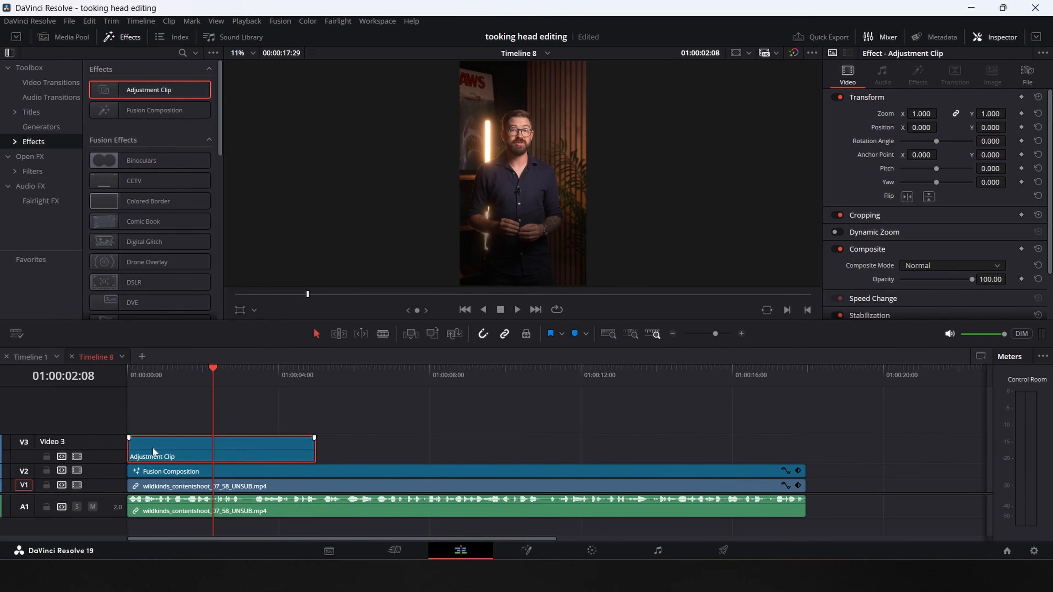
right_click(185, 451)
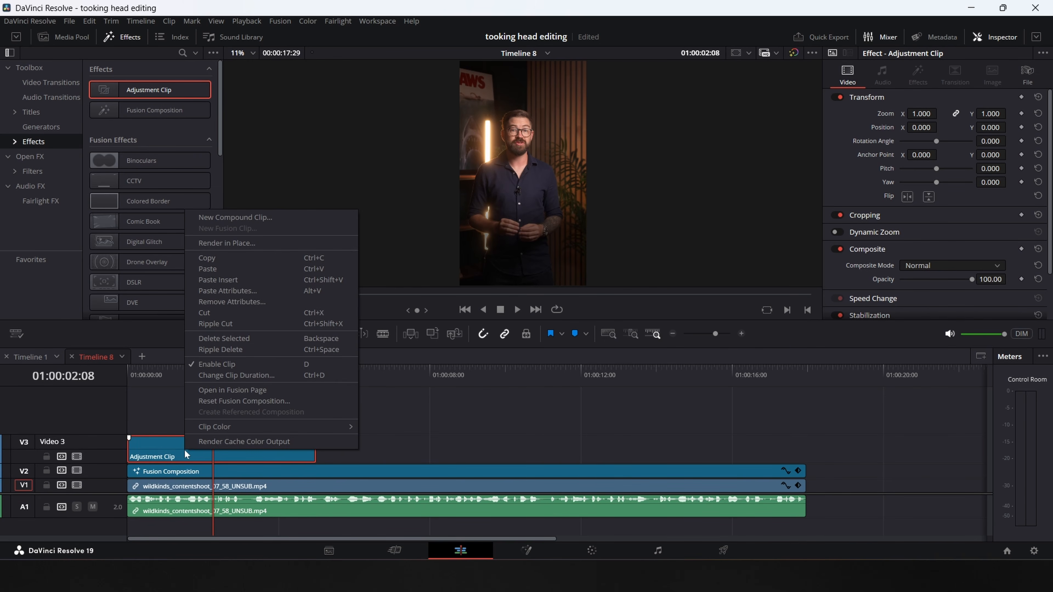
click(243, 392)
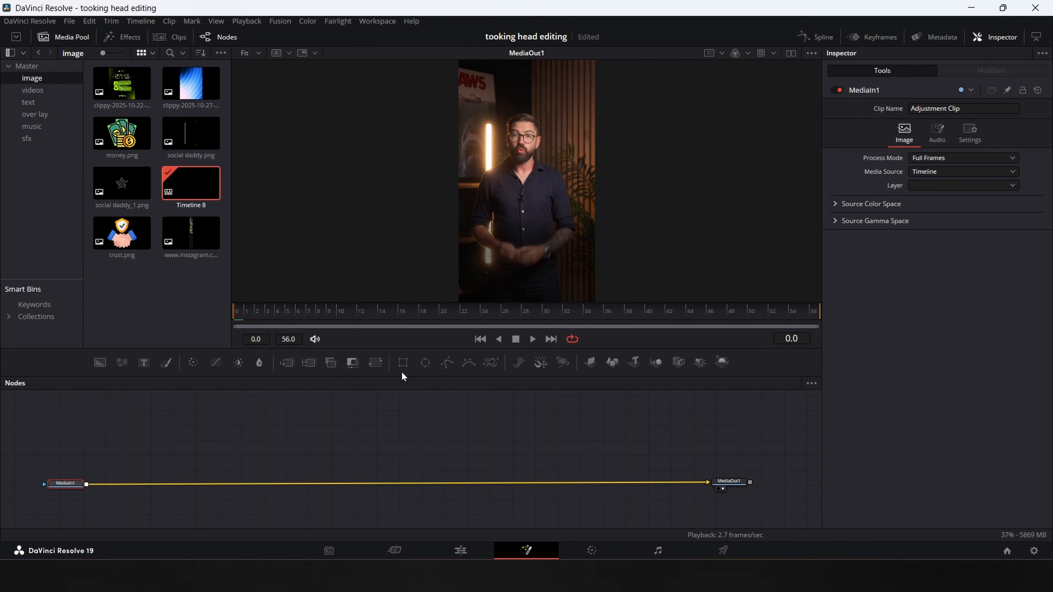
Insert a Transform node after MediaIn1 and keyframe its size from an enlarged zoom down to 1.0 at frame 10.
click(375, 364)
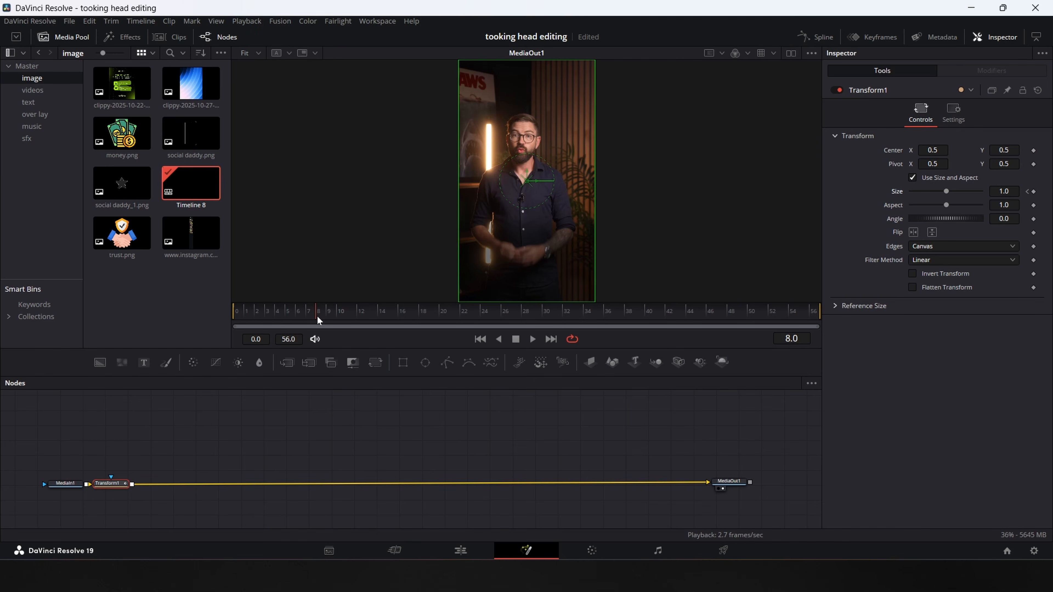
click(1028, 192)
drag(1004, 191, 1036, 191)
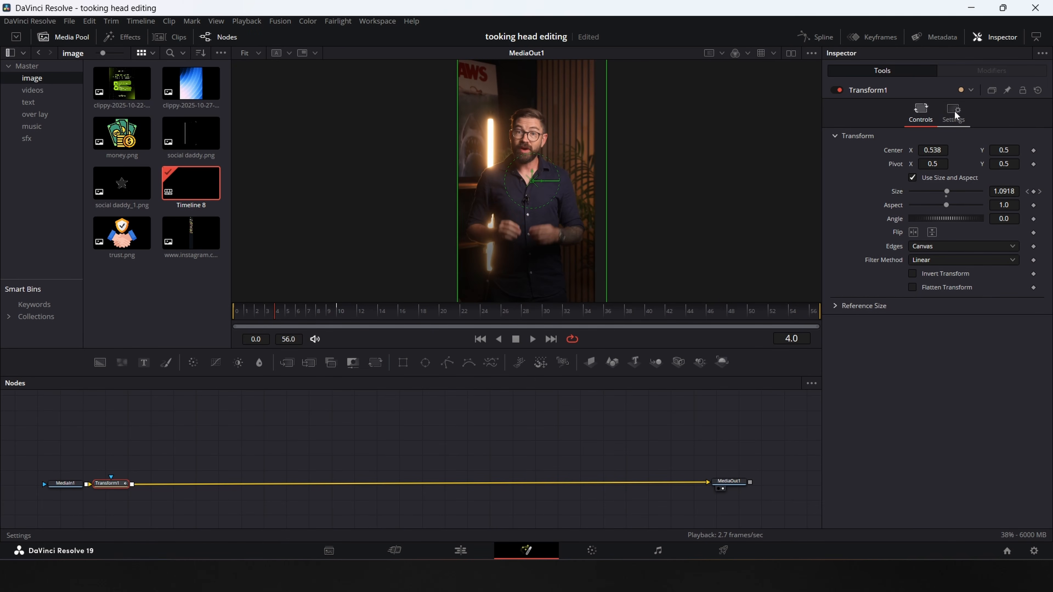
Enable motion blur on the Transform node with quality 8 and a shutter angle of about 232.4.
click(954, 110)
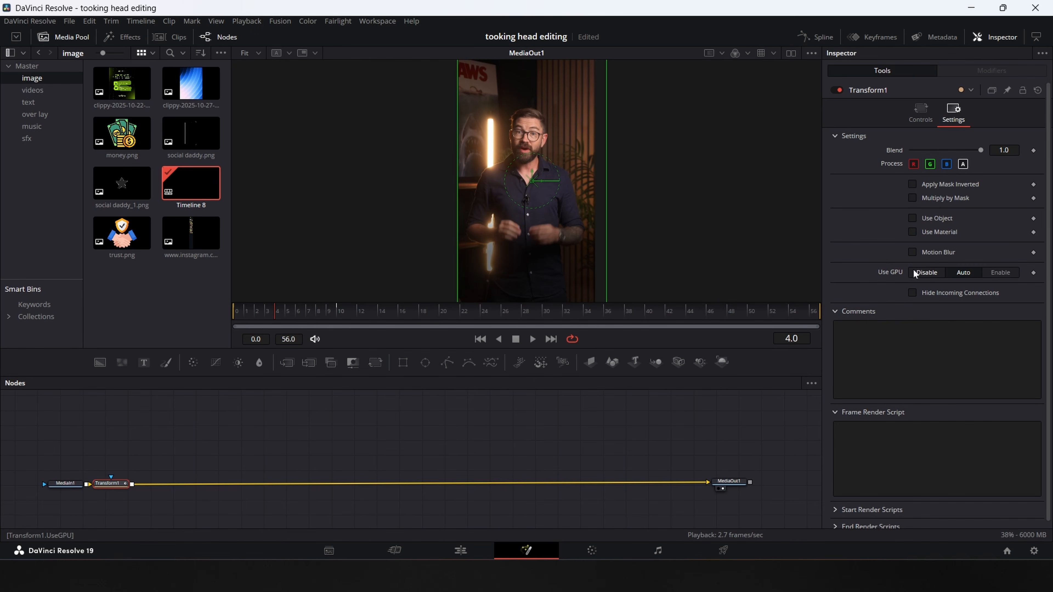
click(913, 252)
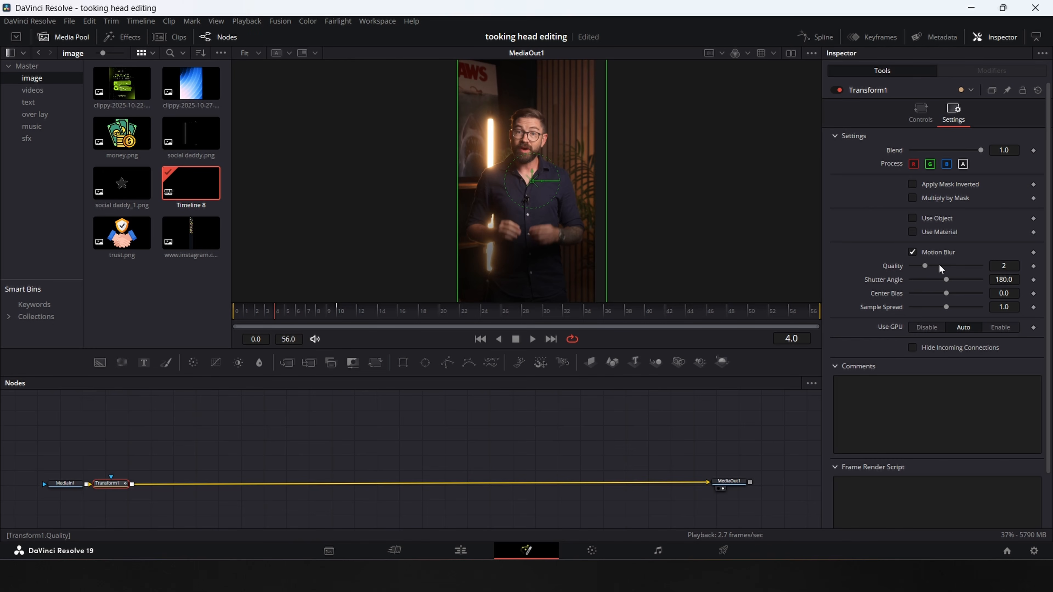
drag(947, 280, 963, 281)
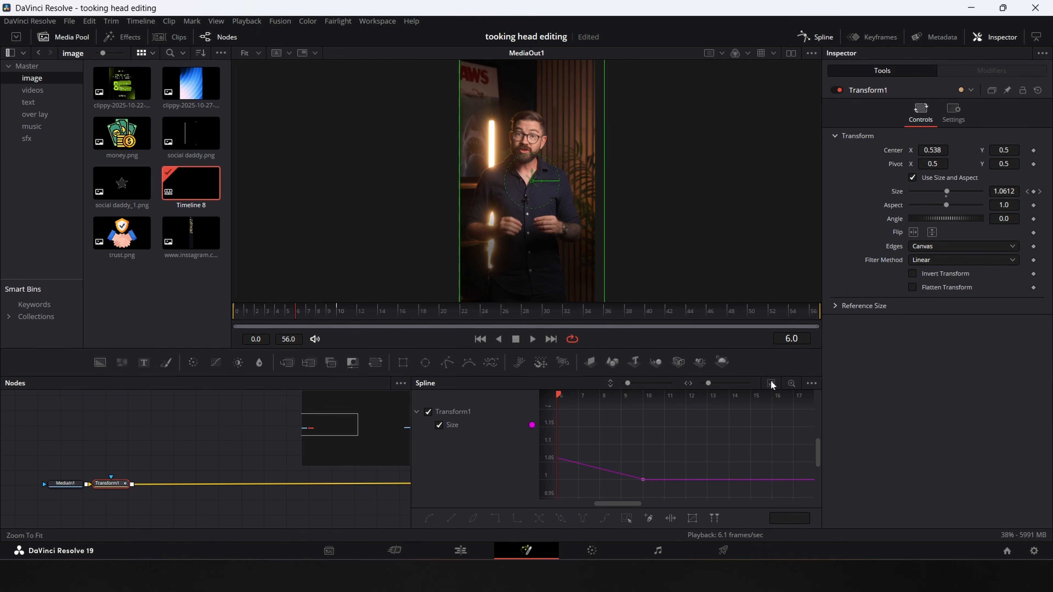
Apply Out Cubic easing to all size keyframes in the Spline editor and preview the zoom.
key(ctrl+a)
right_click(637, 466)
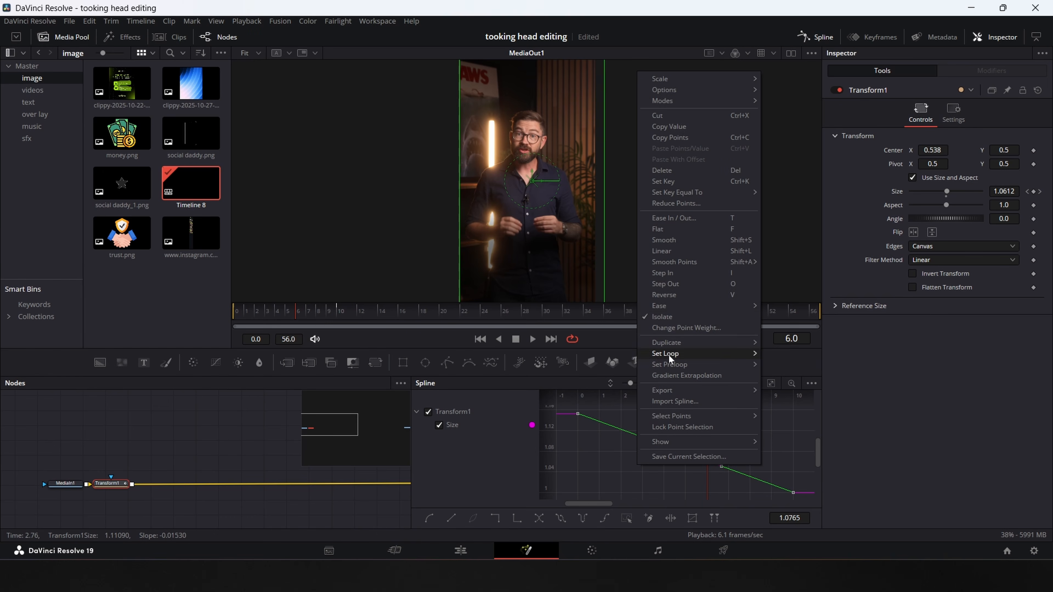
mouse_move(683, 307)
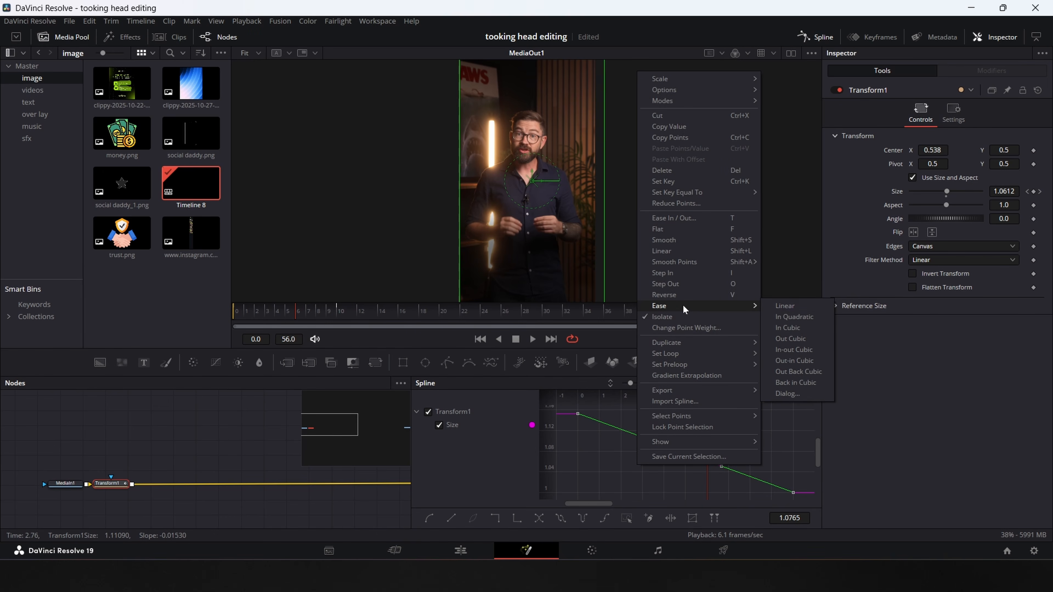
click(791, 338)
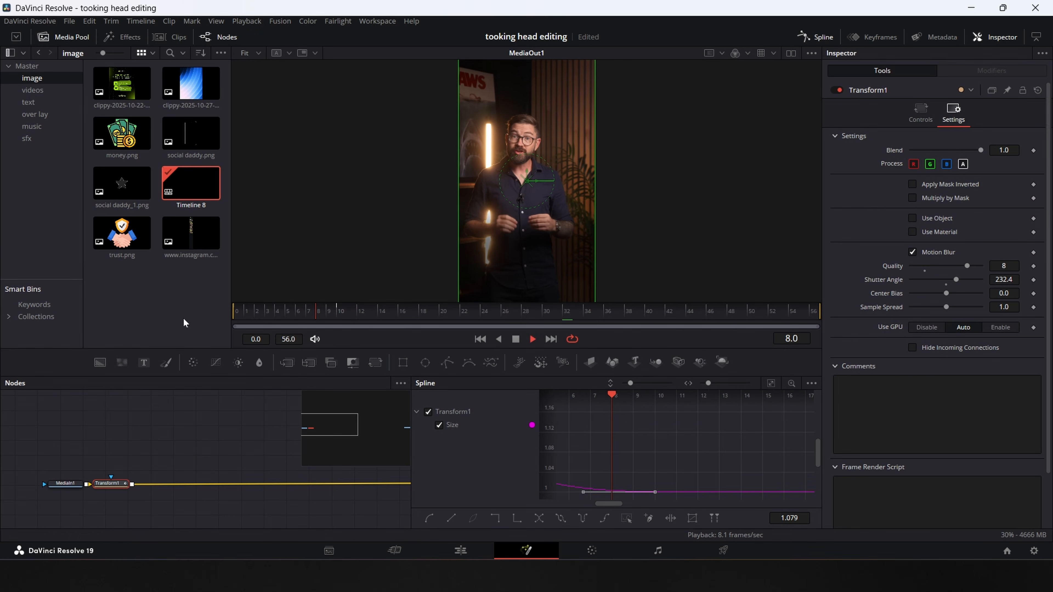
key(space)
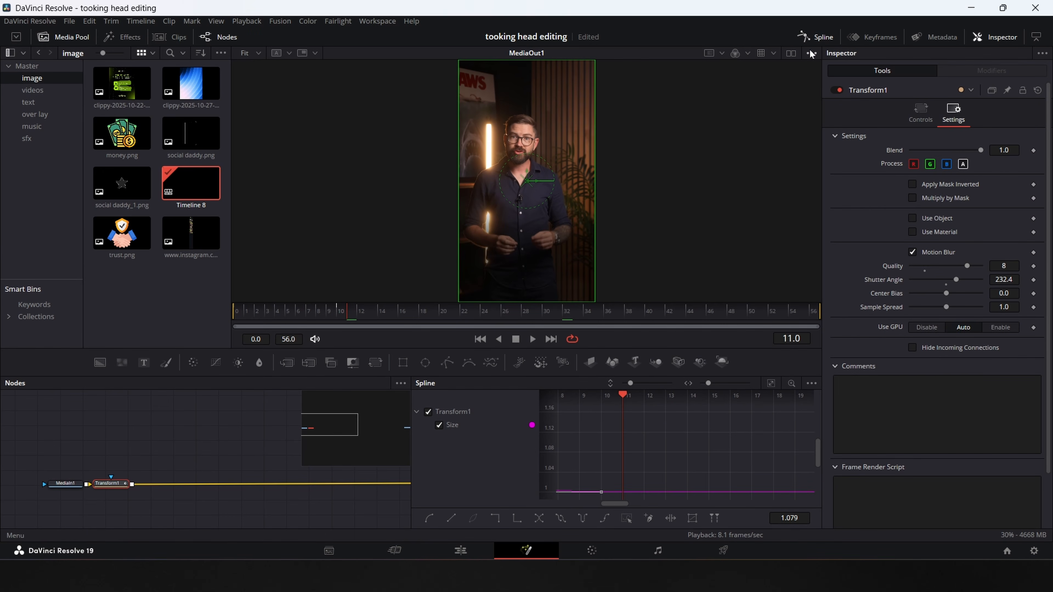
click(826, 38)
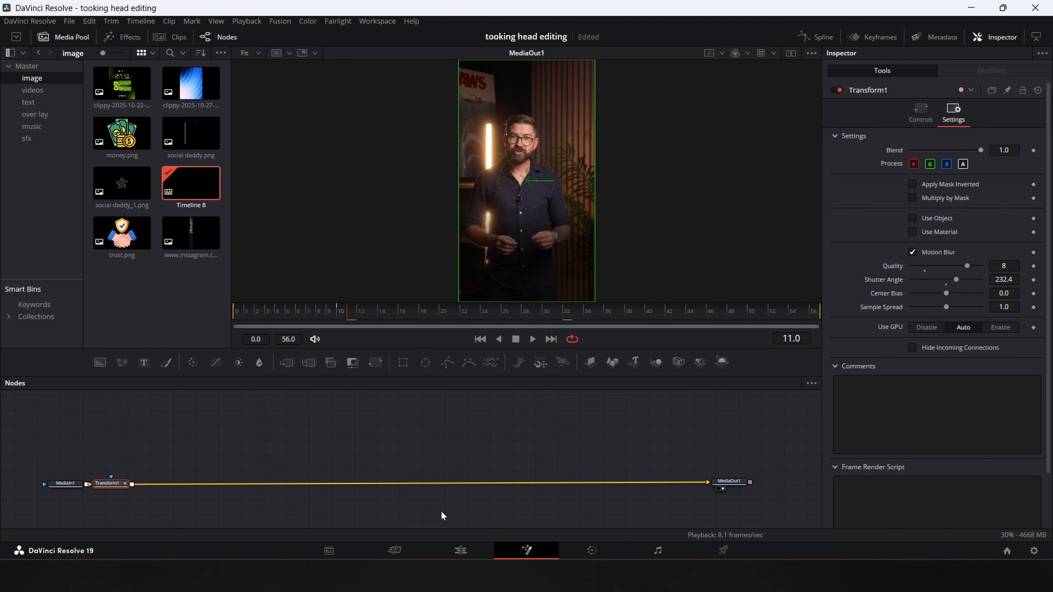
Copy the Text+ clips on V4 to V6 before 01:00:03:07 in Timeline 1 to the start of Timeline 8.
click(462, 554)
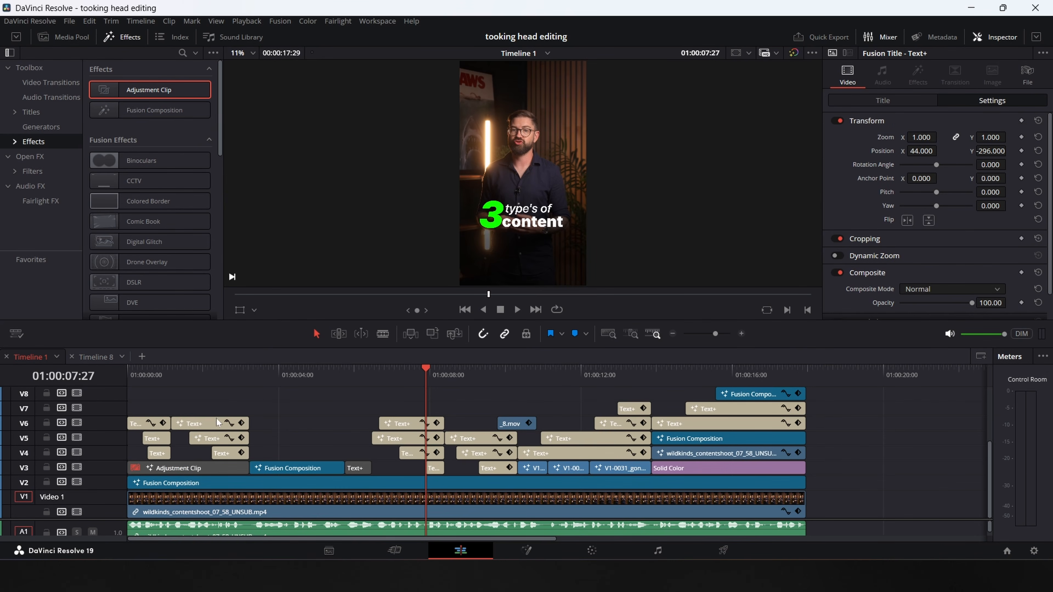
click(248, 375)
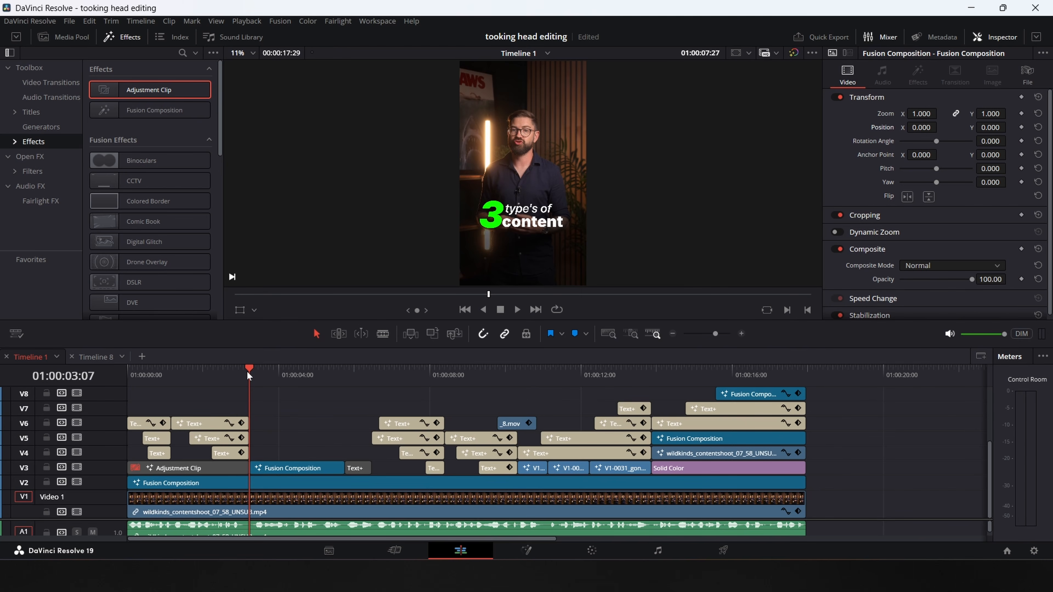
drag(266, 398, 142, 453)
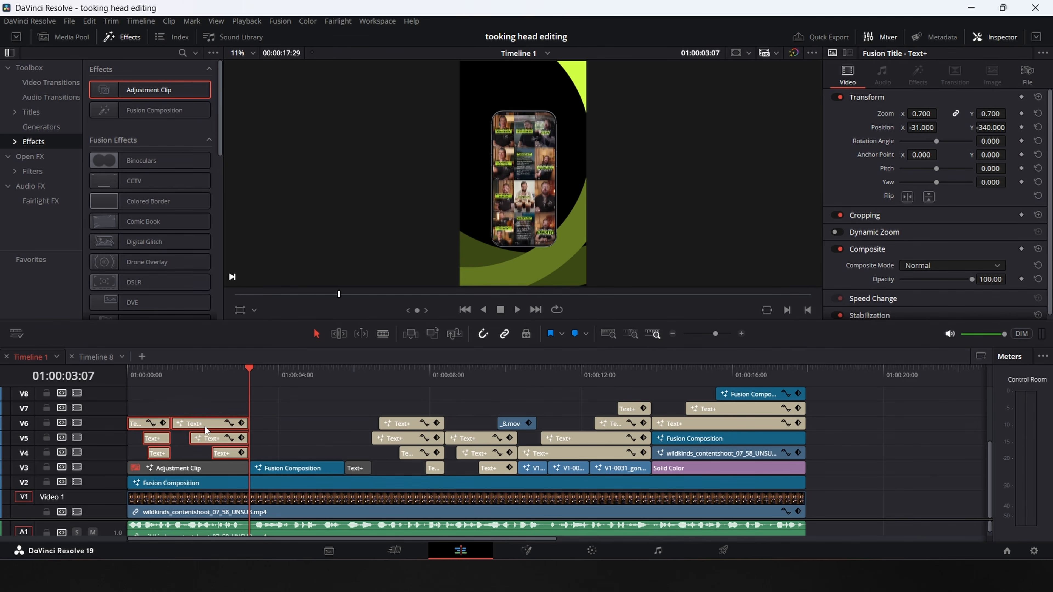
click(95, 357)
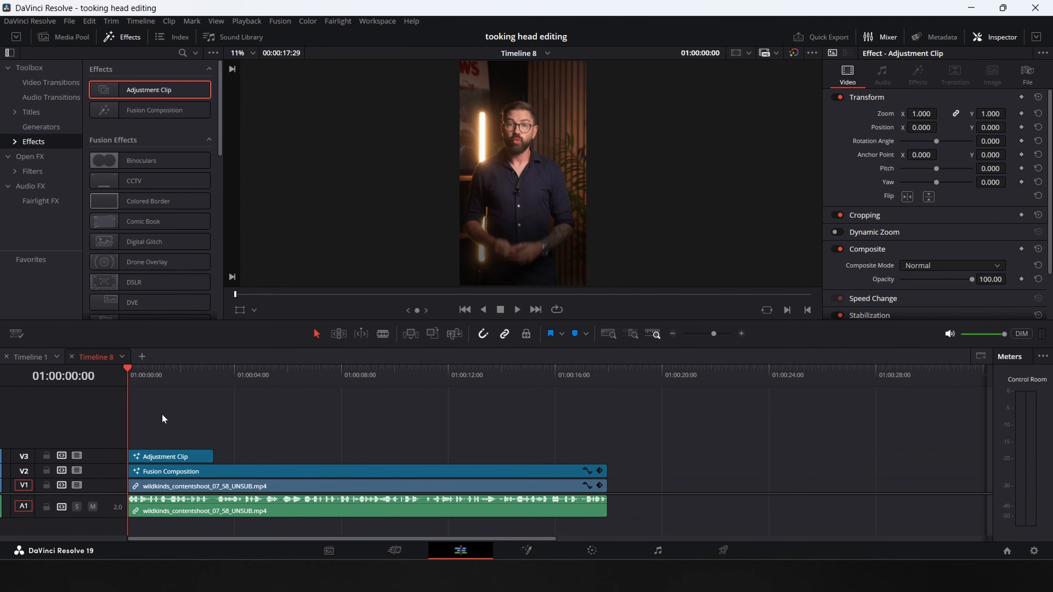
key(ctrl+v)
drag(109, 423, 106, 446)
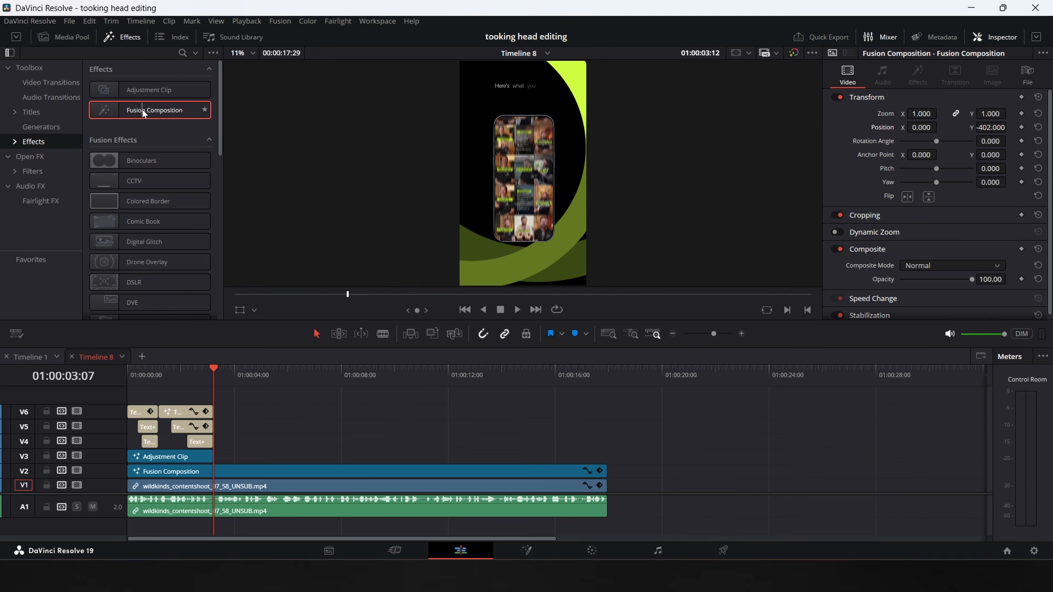
Place a Fusion Composition on V3 right after the adjustment clip at 01:00:03:07 and open it in Fusion.
drag(157, 110, 253, 457)
right_click(252, 456)
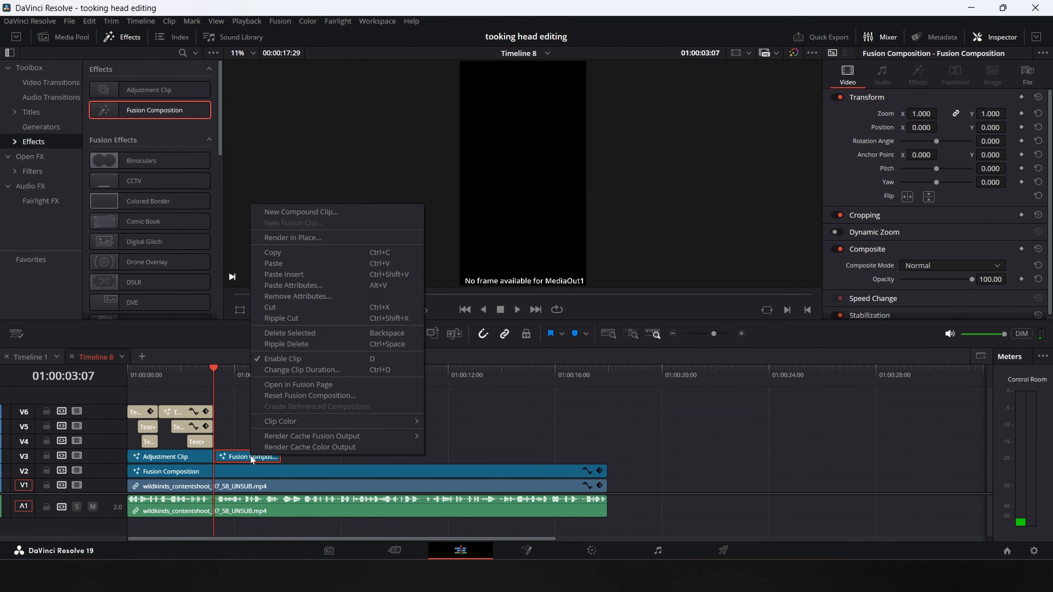
click(301, 384)
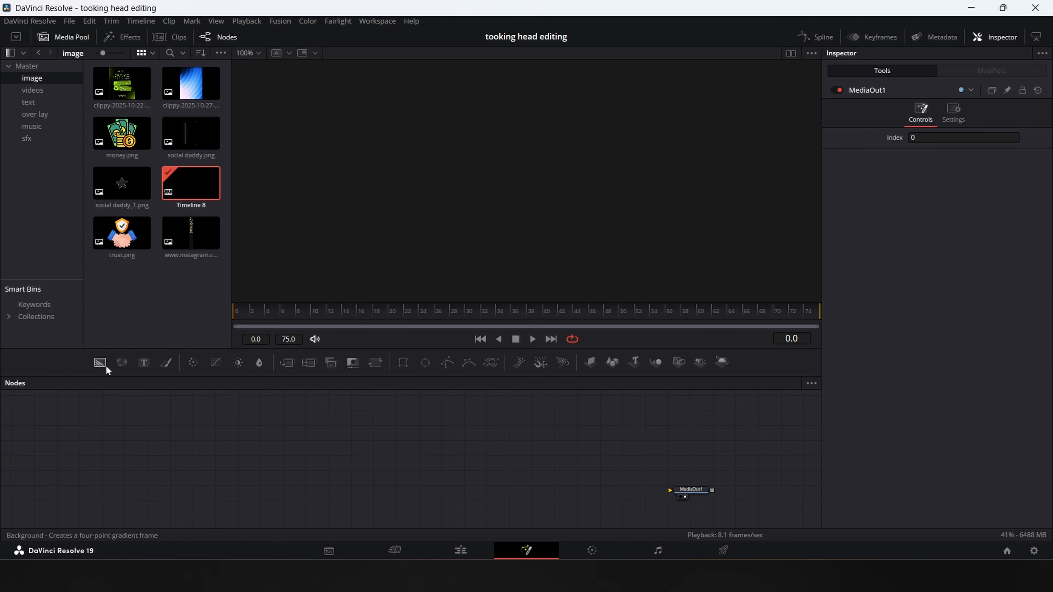
Connect a Background node to MediaOut1 and bring tooking head.mp4 in as a separate reference node.
drag(100, 363, 682, 492)
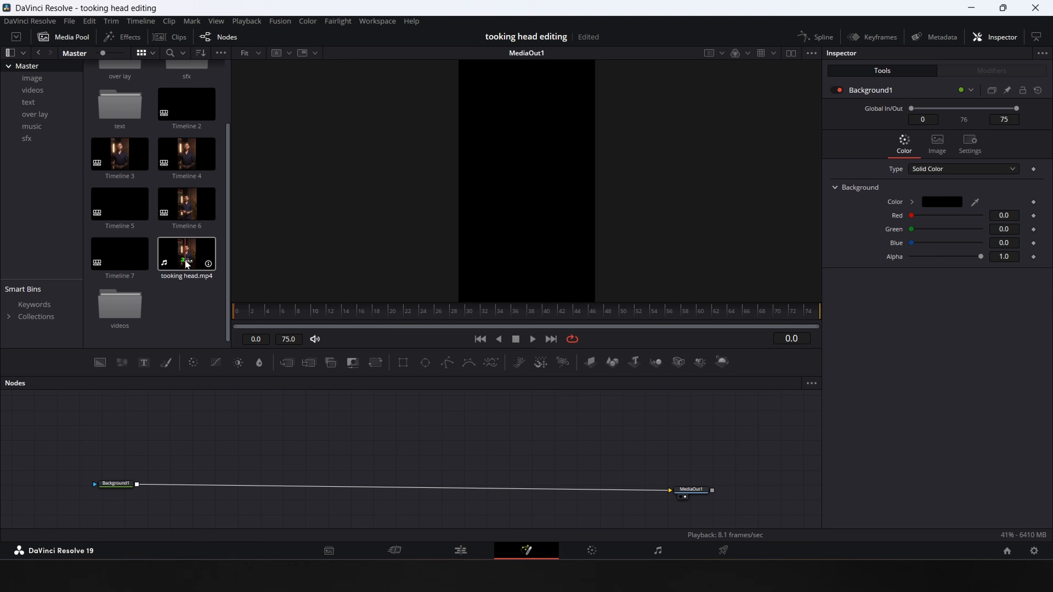
drag(187, 265, 711, 446)
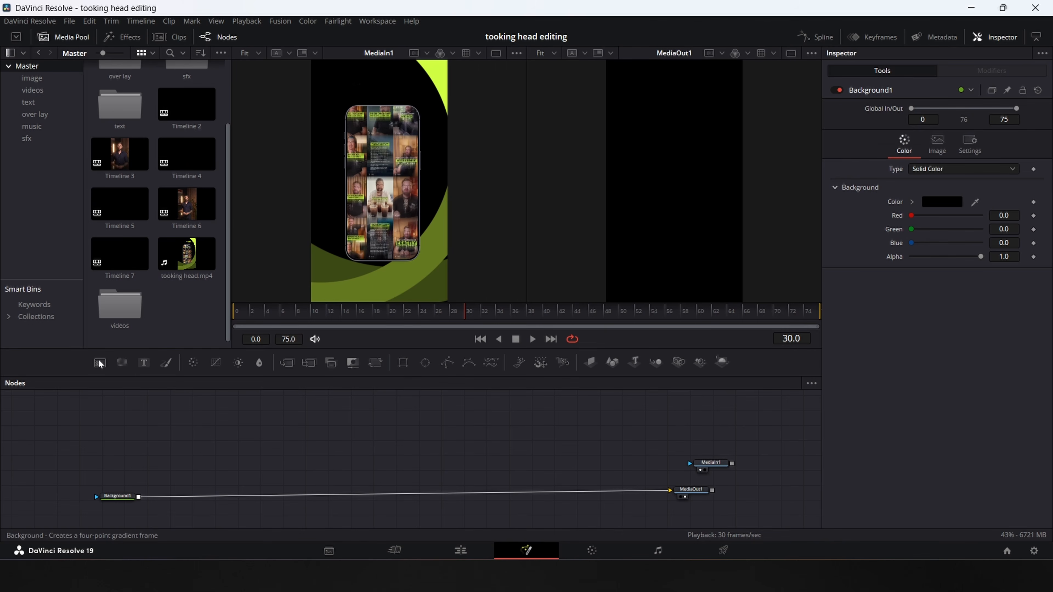
Add two more Background nodes above the connected one and merge one over the other.
drag(98, 360, 230, 435)
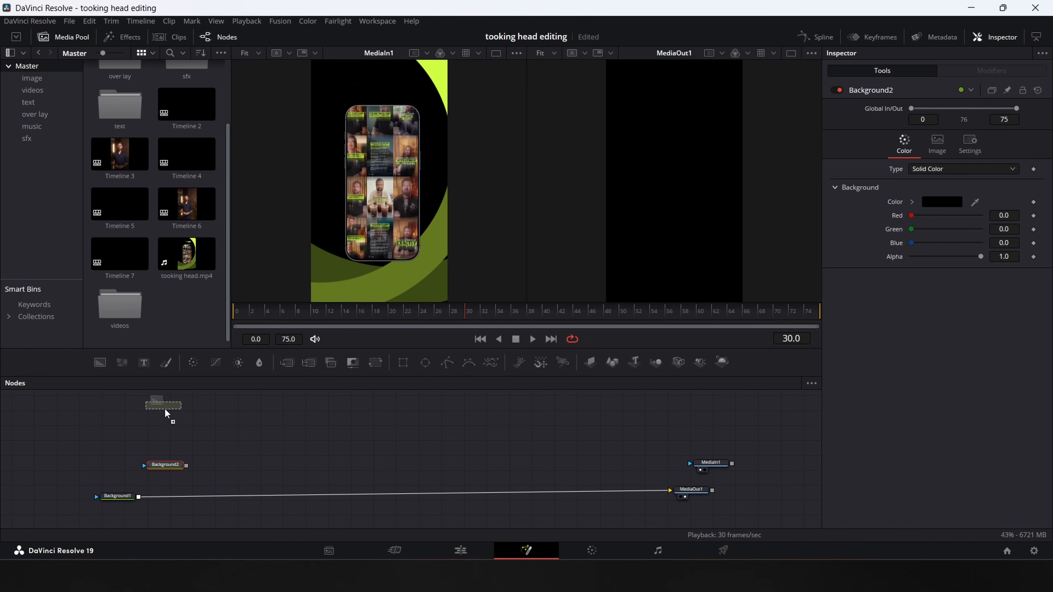
drag(164, 408, 186, 466)
click(205, 472)
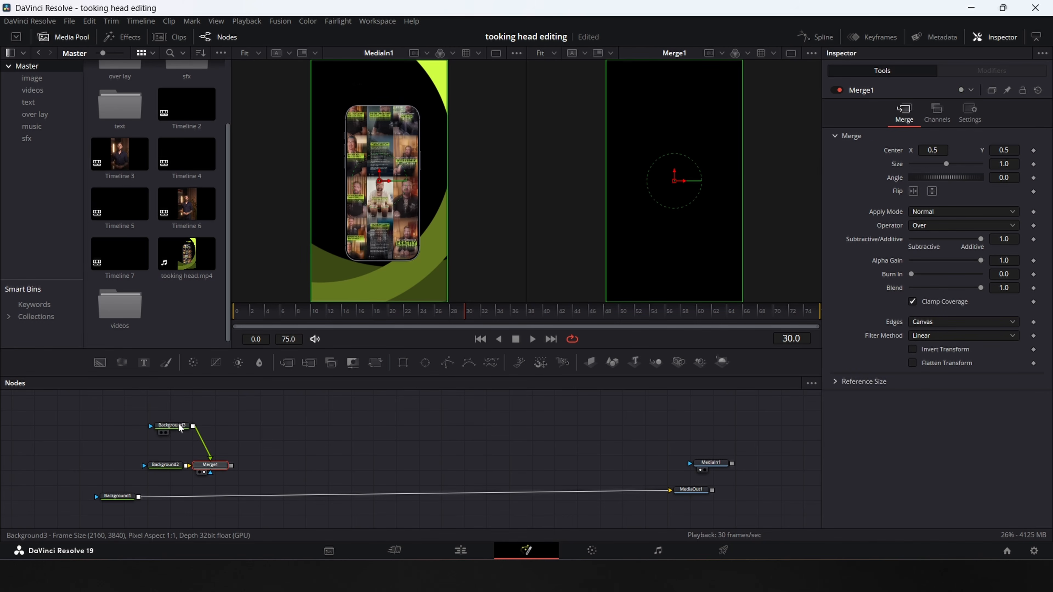
Mask the merge's foreground background with an ellipse and color it with the lime green sampled from the reference video.
drag(178, 424, 215, 441)
click(424, 366)
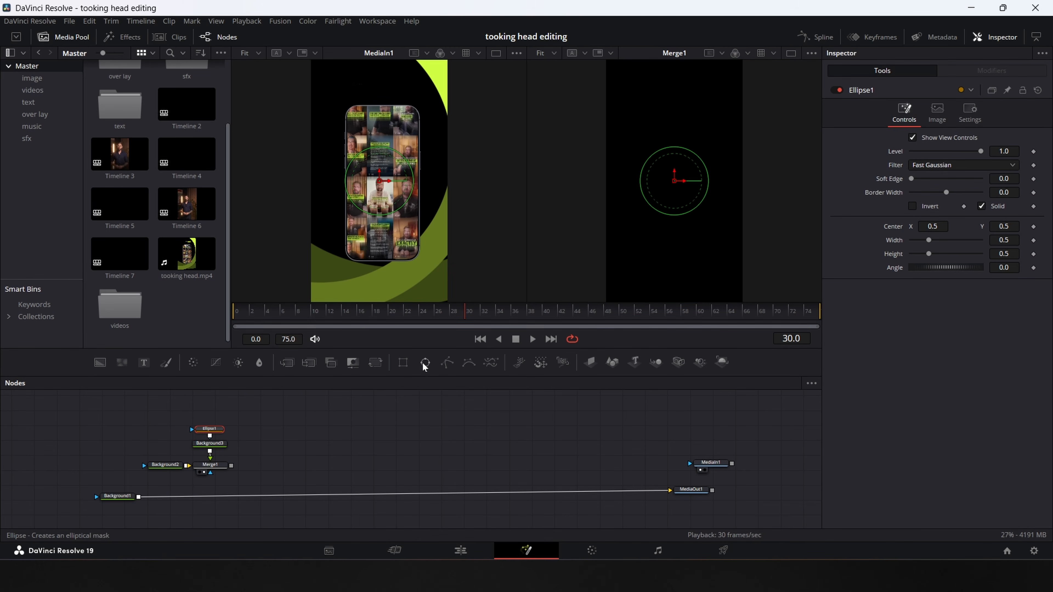
click(209, 444)
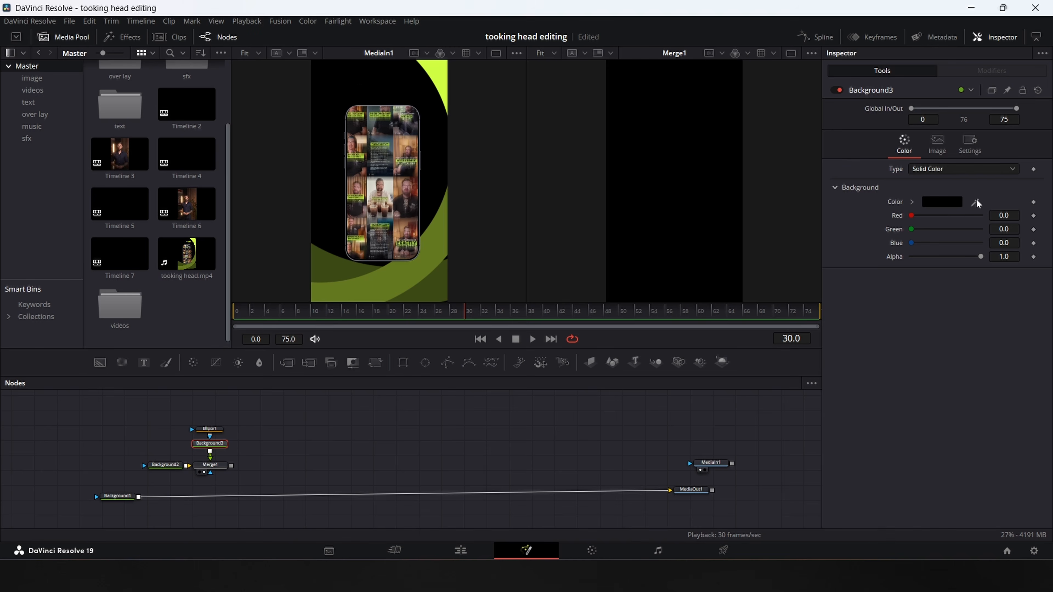
drag(977, 204, 439, 108)
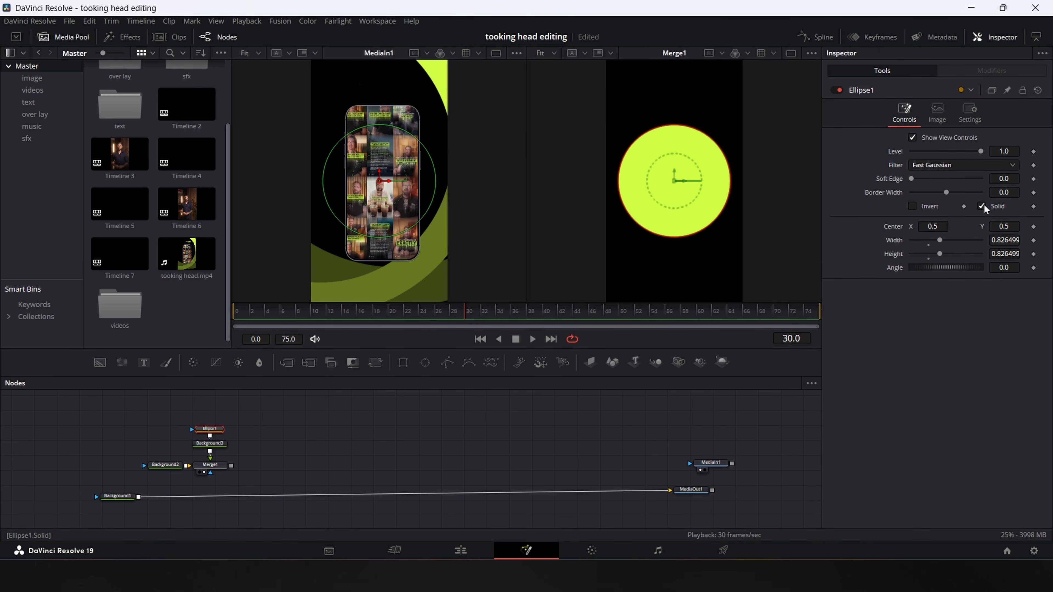
Turn the lime ellipse into a hollow ring with border width 0.1158 and enlarge it to size 2.392 with a Transform after Background3.
click(982, 207)
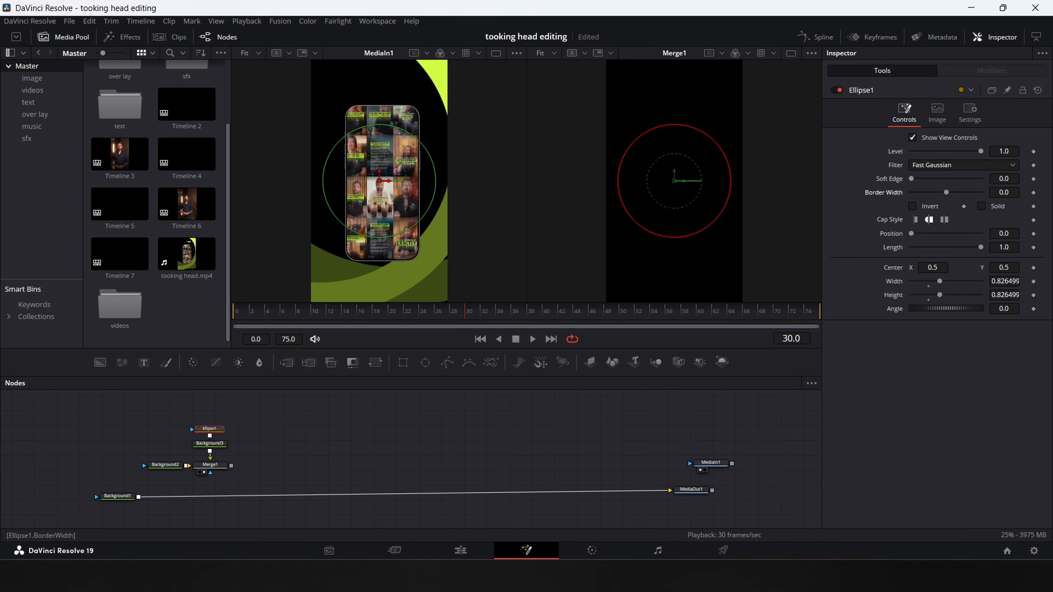
drag(946, 192, 967, 192)
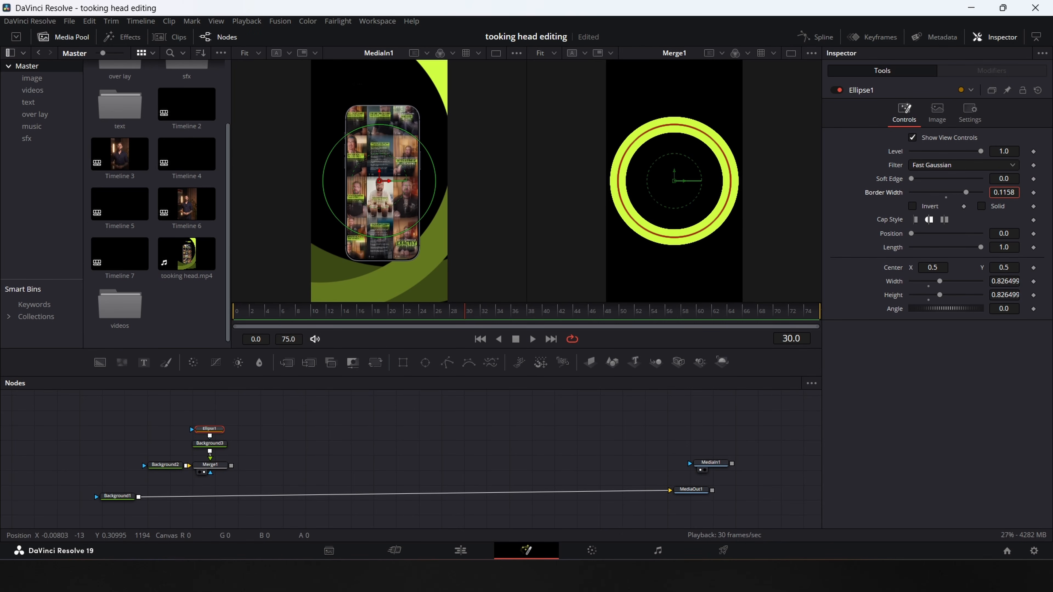
drag(210, 443, 210, 423)
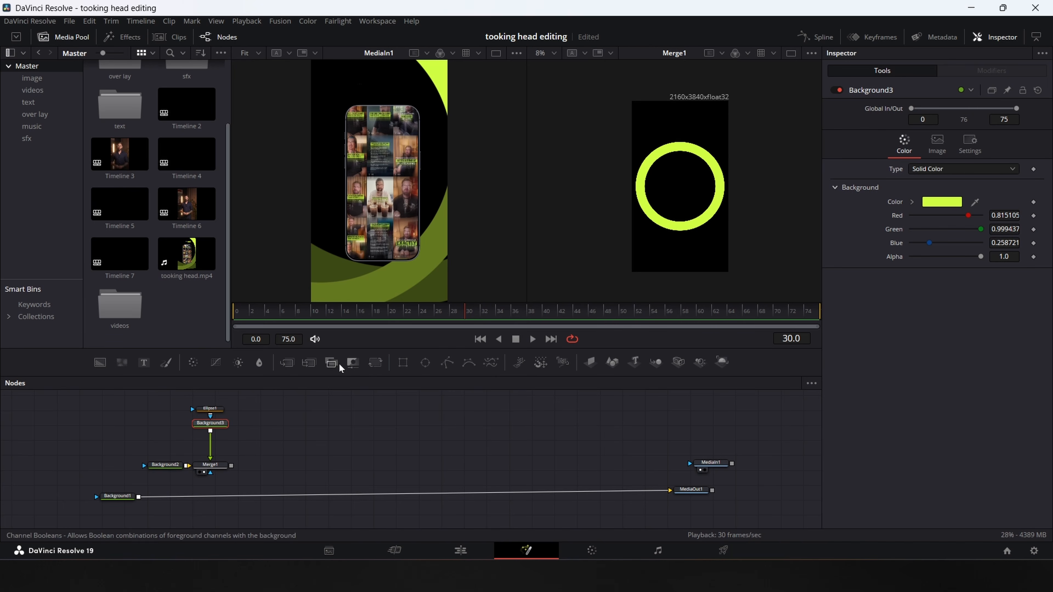
click(377, 362)
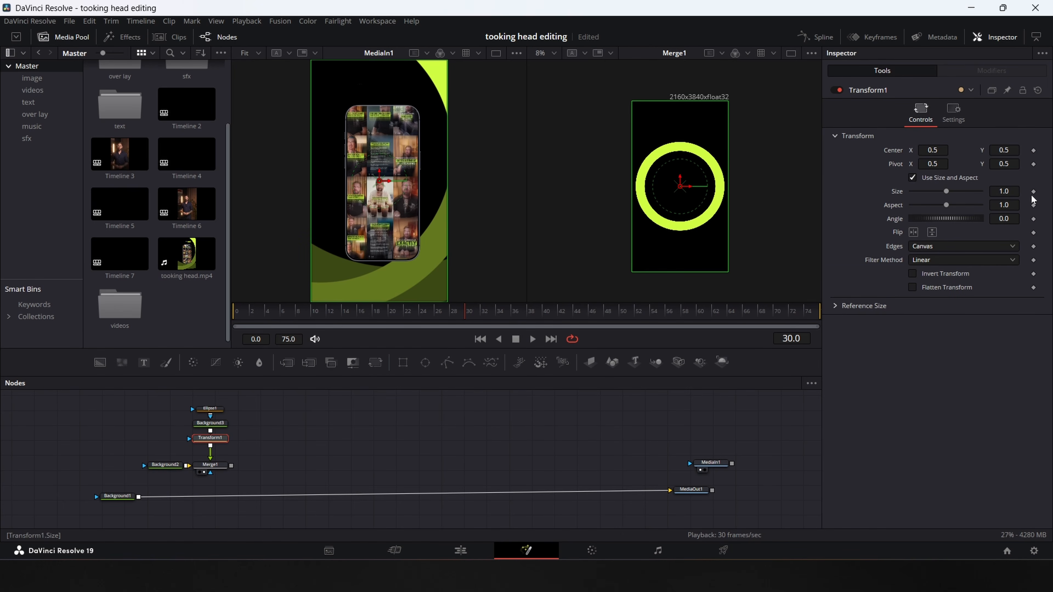
drag(1004, 191, 1025, 191)
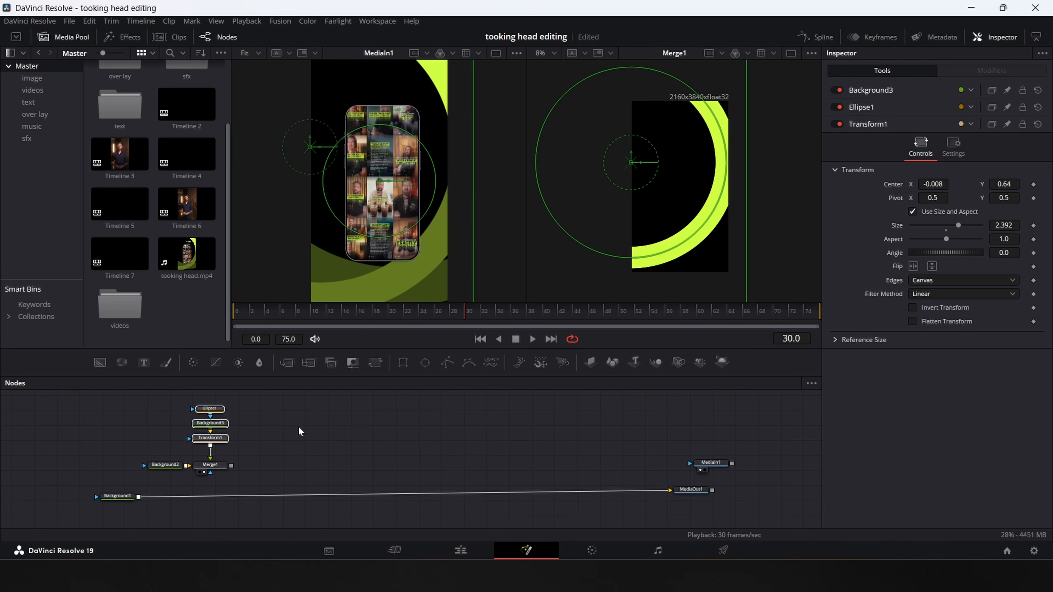
Paste a copy of the ring's ellipse, background and transform nodes, merge it over Merge1 and offset it as a second ring sized 2.548.
click(298, 427)
key(ctrl+v)
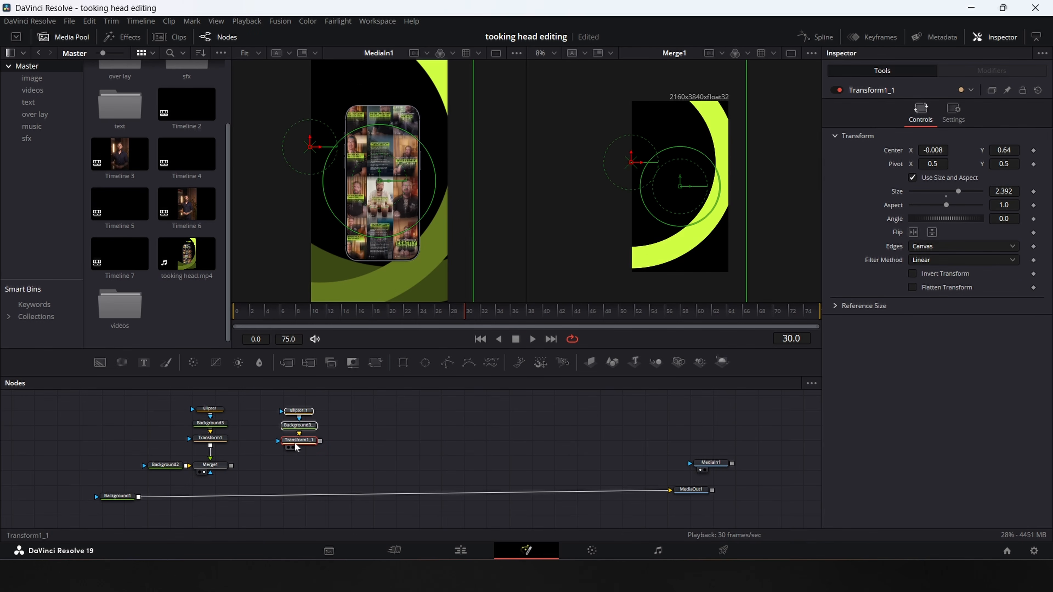
drag(295, 446, 229, 467)
click(289, 435)
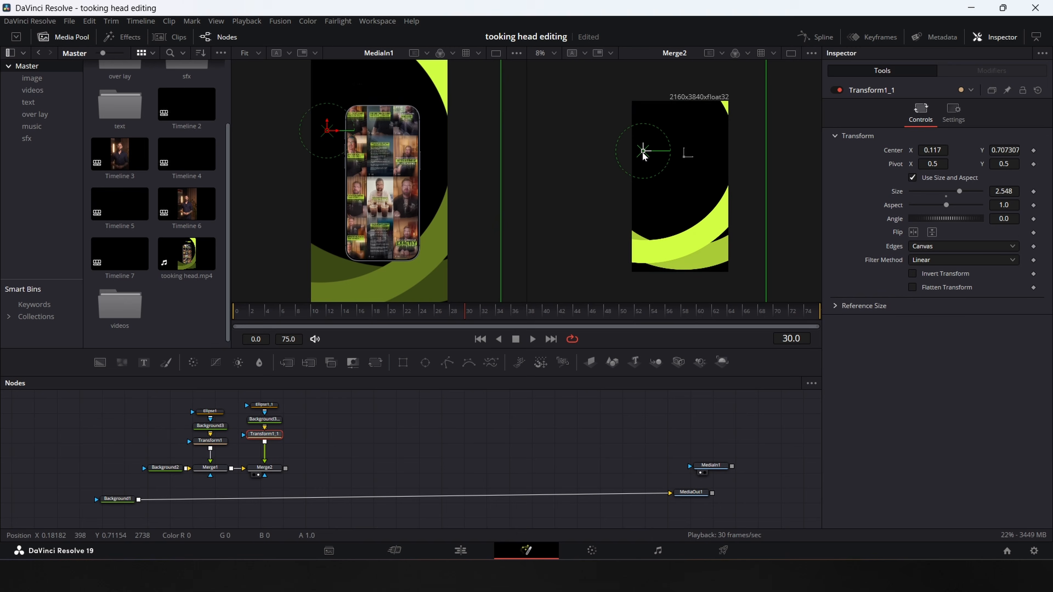
drag(644, 148, 632, 169)
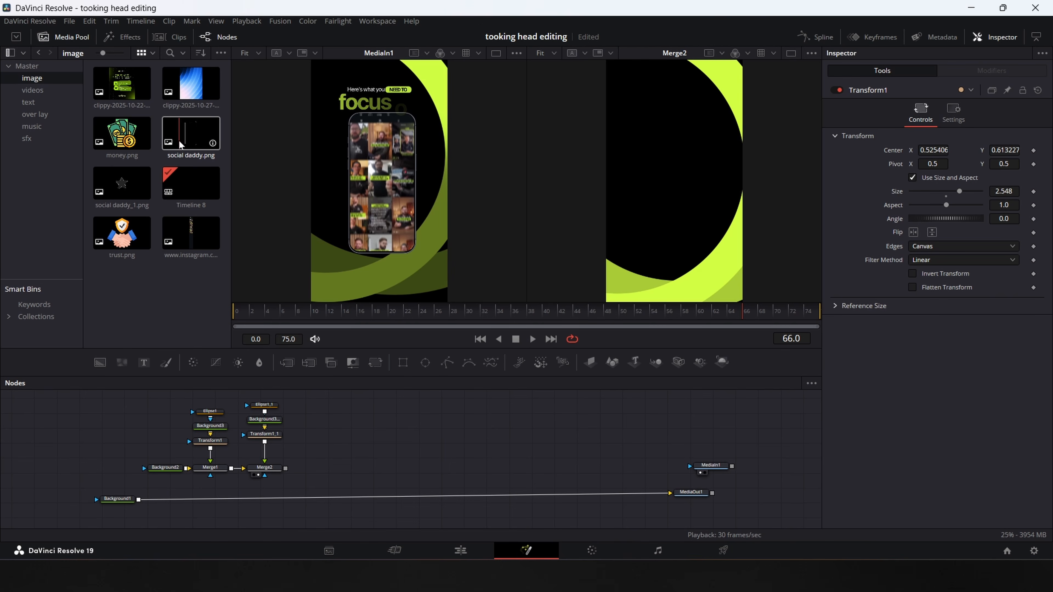
Merge social daddy.png over the rings and use a Transform to size it to 1.645 and center it at X 0.475, Y 0.351.
drag(179, 140, 286, 469)
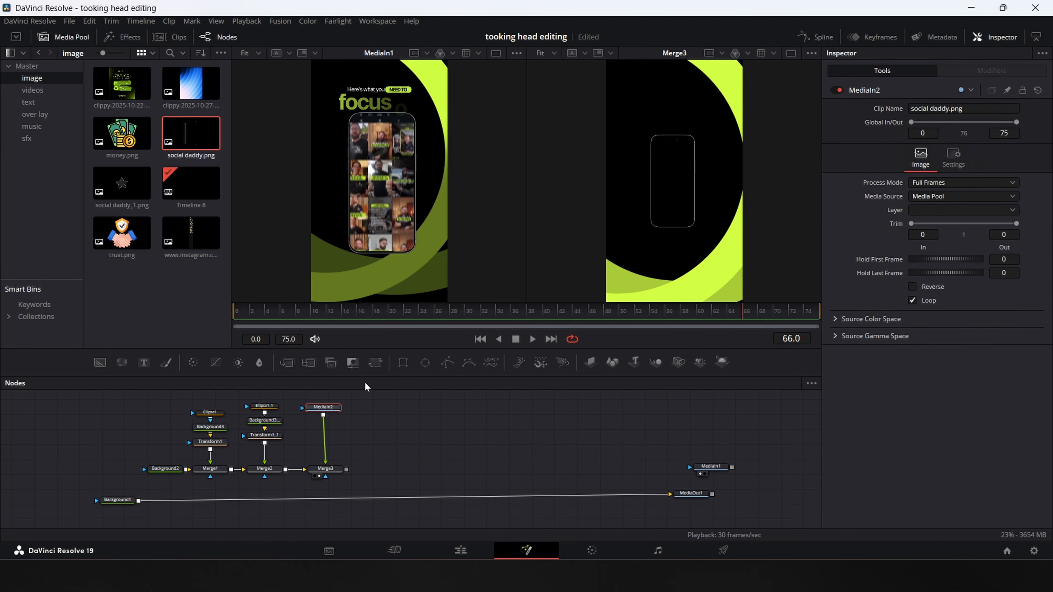
click(375, 363)
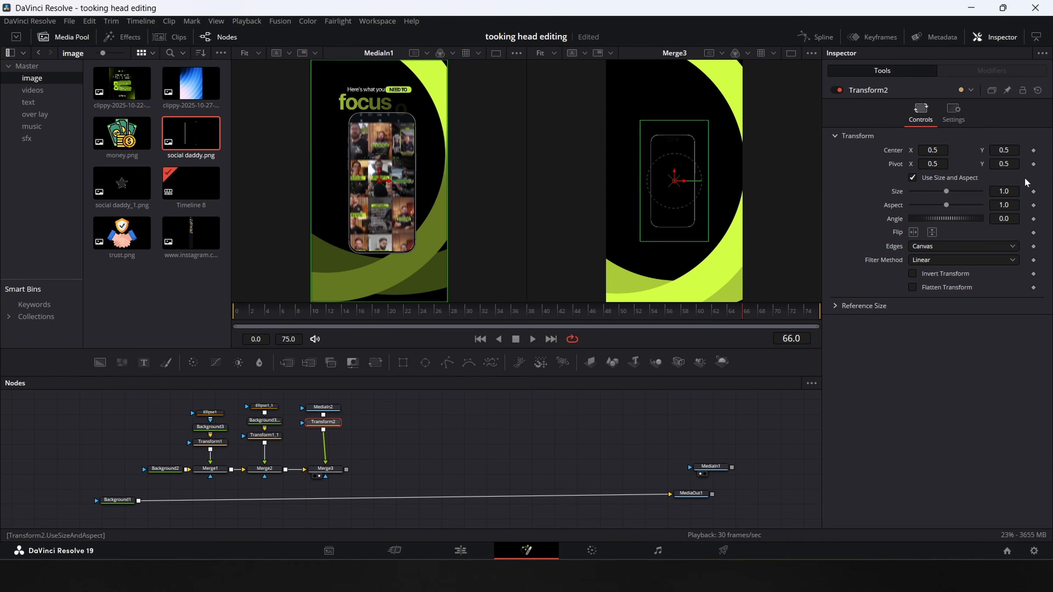
mouse_move(1004, 191)
mouse_down()
mouse_move(991, 194)
mouse_move(1023, 194)
mouse_up()
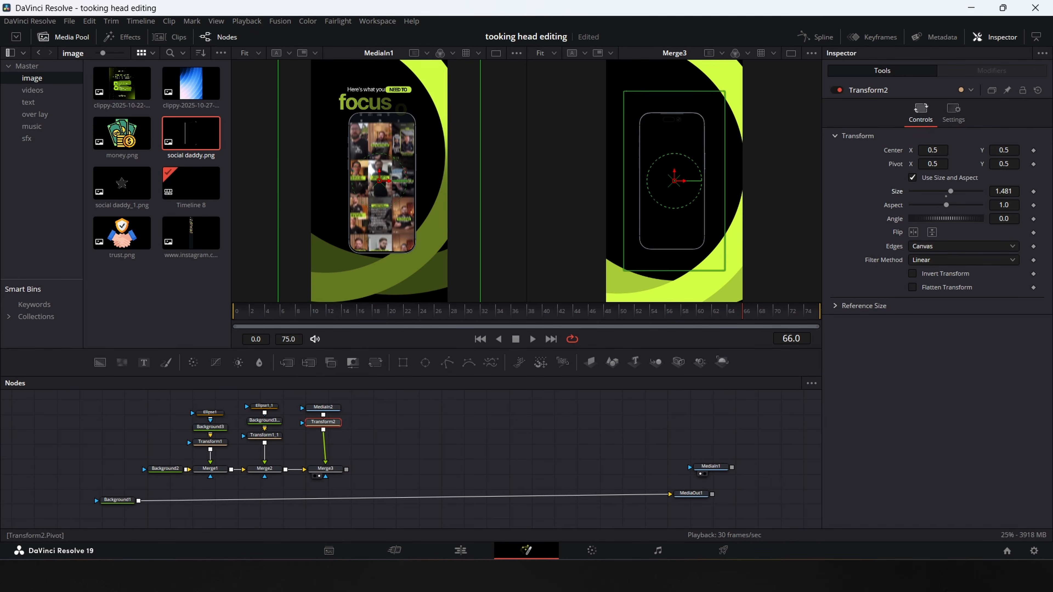
drag(1008, 151, 998, 151)
mouse_move(994, 191)
mouse_down()
mouse_move(1022, 192)
mouse_move(989, 191)
mouse_up()
drag(943, 150, 928, 150)
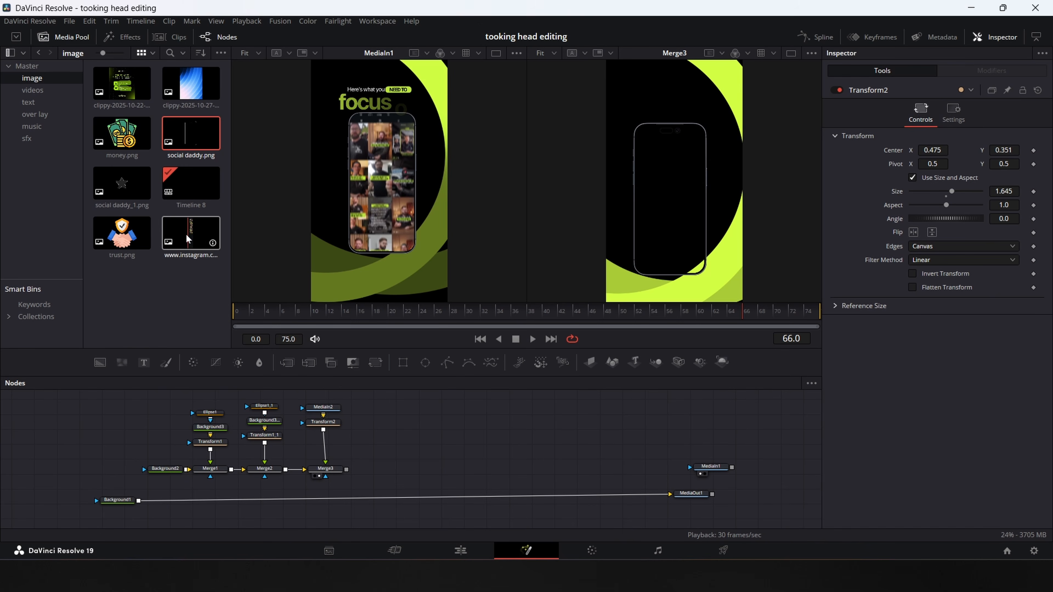
Merge the Instagram reels screenshot with the phone frame and mask that merge with a rectangle with rounded corners.
drag(186, 234, 324, 447)
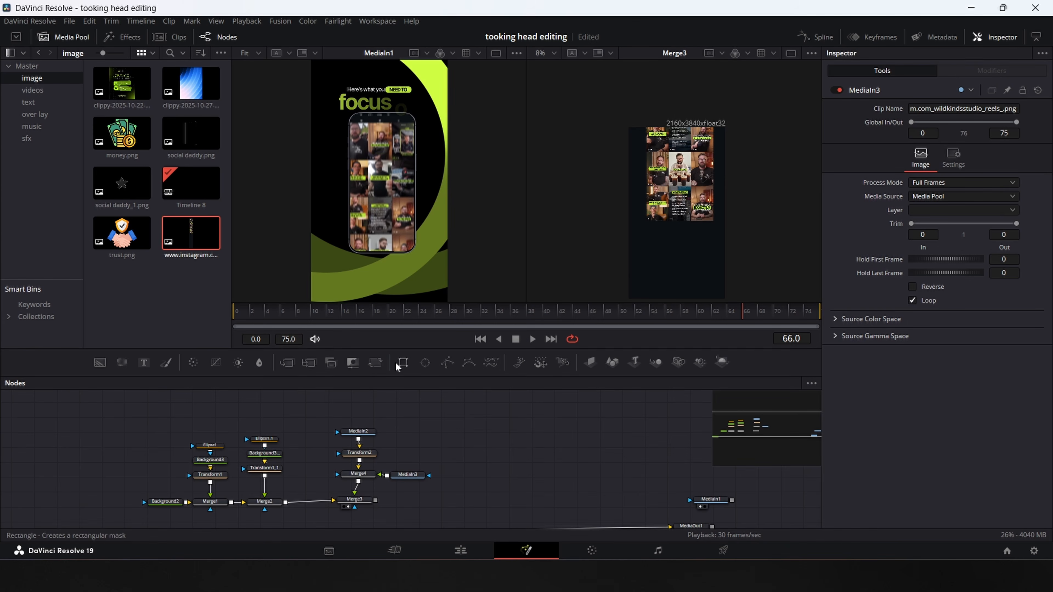
drag(401, 363, 363, 401)
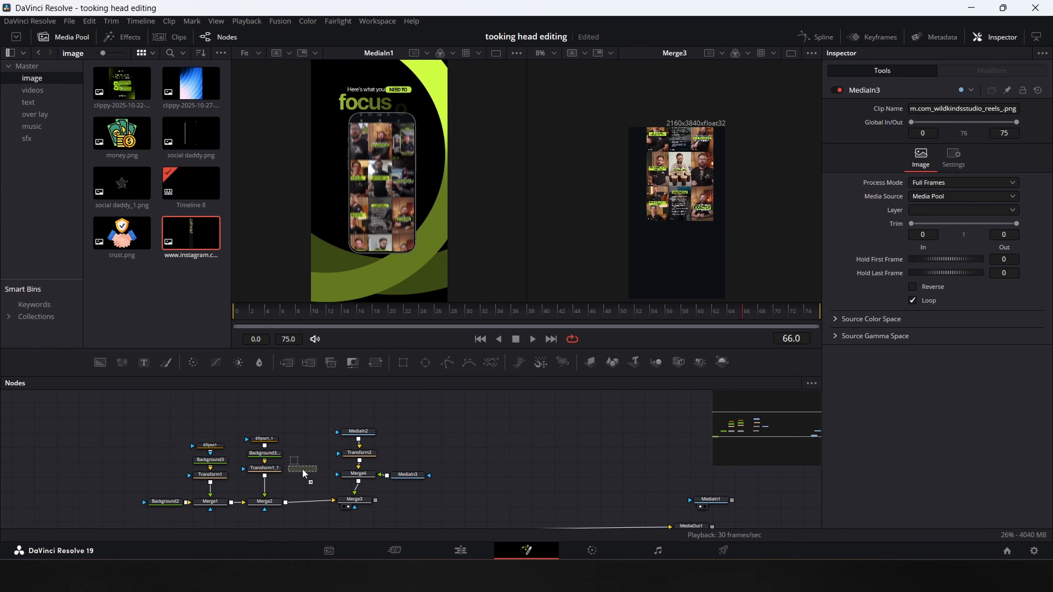
drag(305, 474, 337, 475)
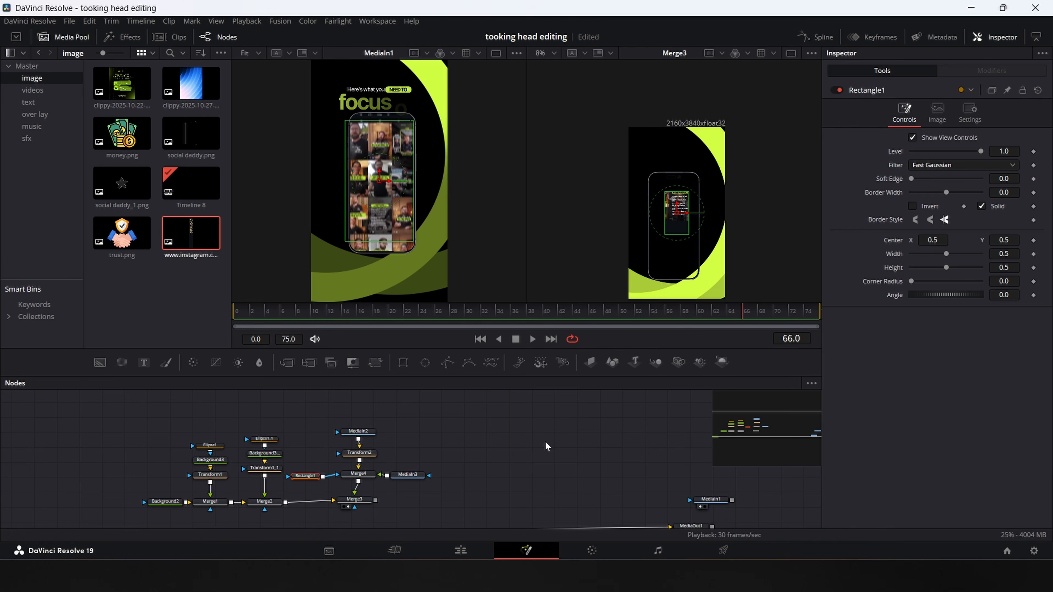
drag(912, 284, 938, 286)
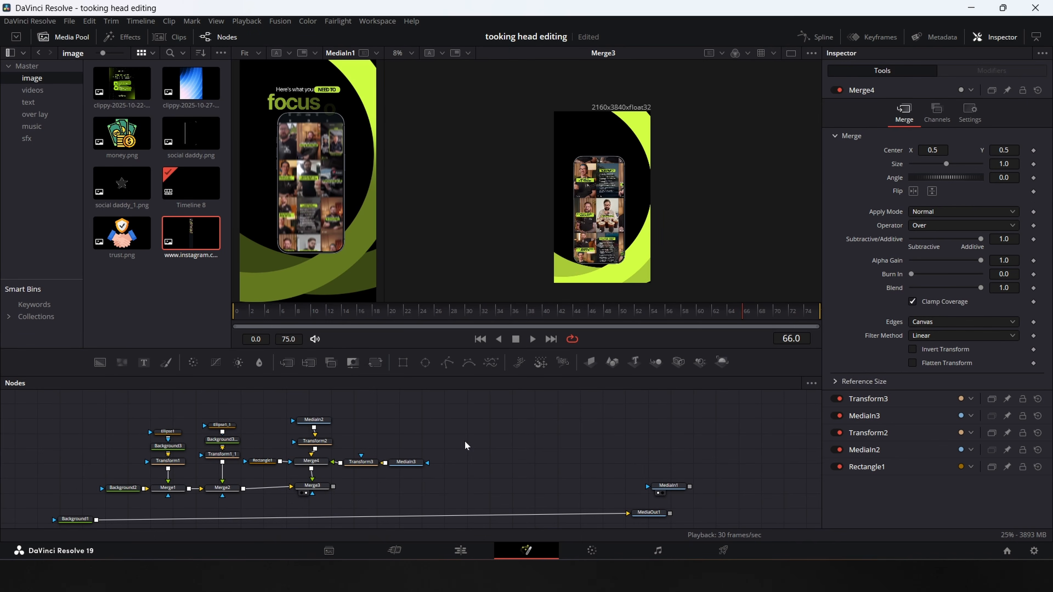
Add the left txt tool to the composition and merge it over Merge3.
key(shift+space)
text(left)
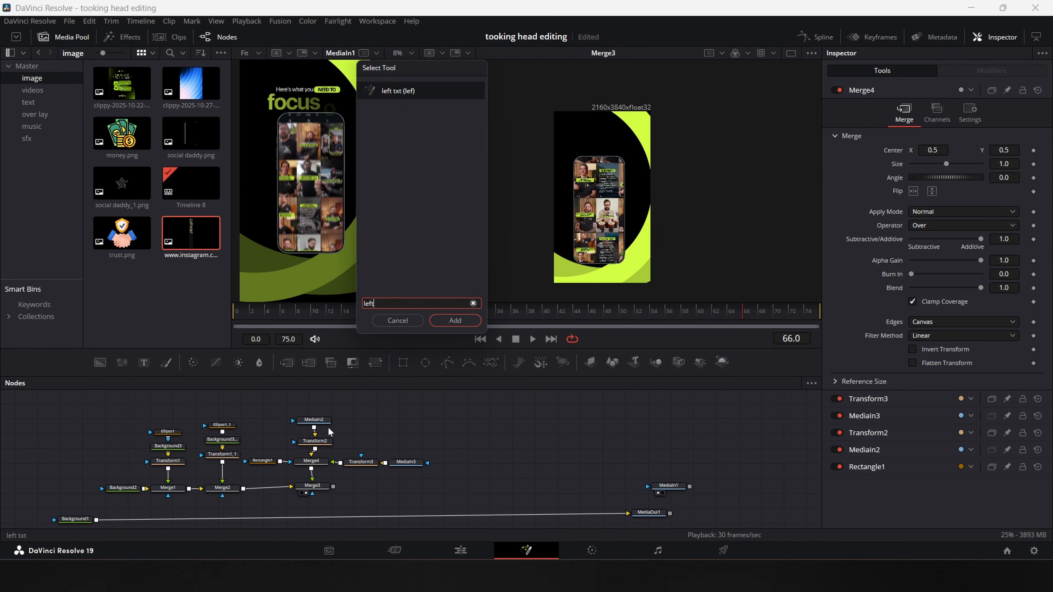
click(438, 320)
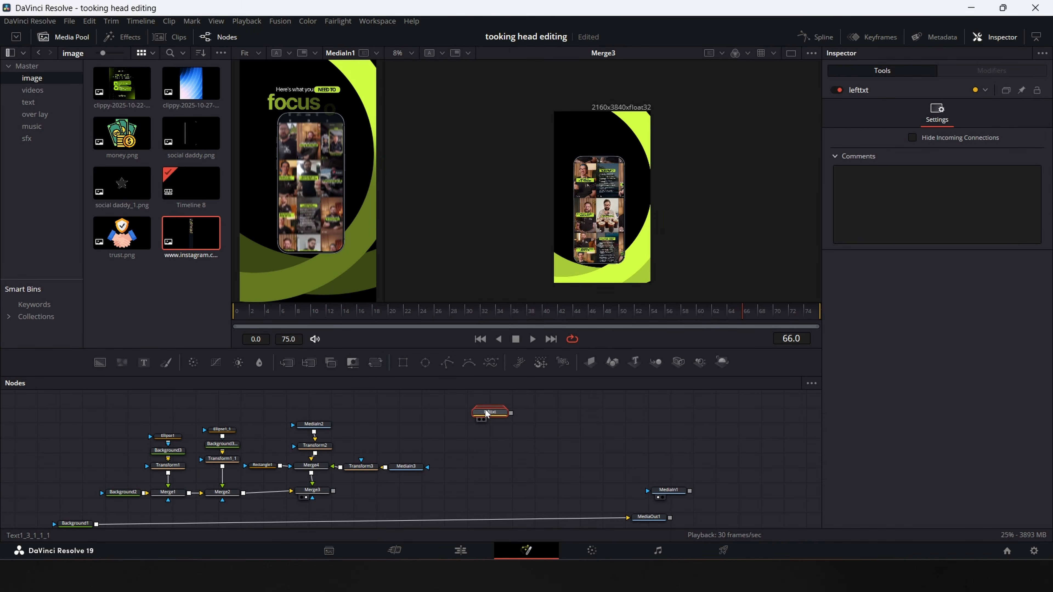
drag(483, 412, 447, 497)
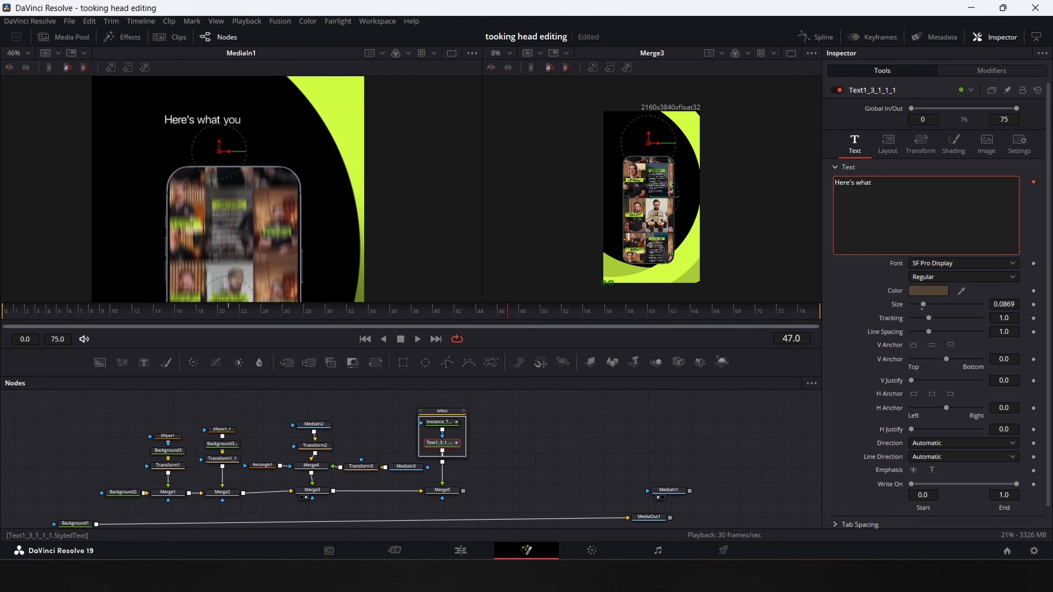
Set the left txt title to "Here's what you" and shift its layout center slightly left above the phone.
text(ou)
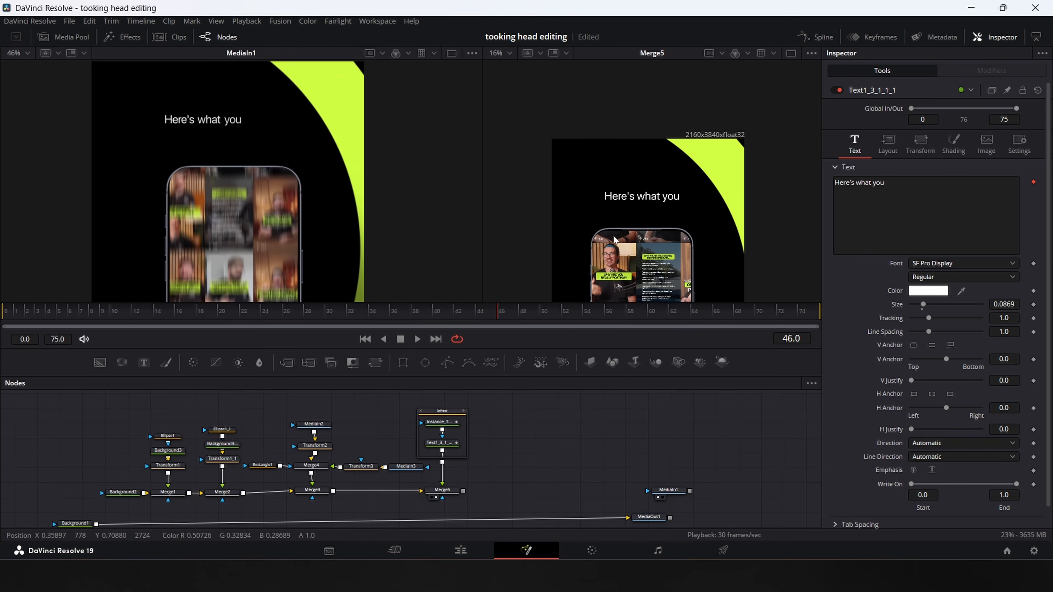
click(888, 144)
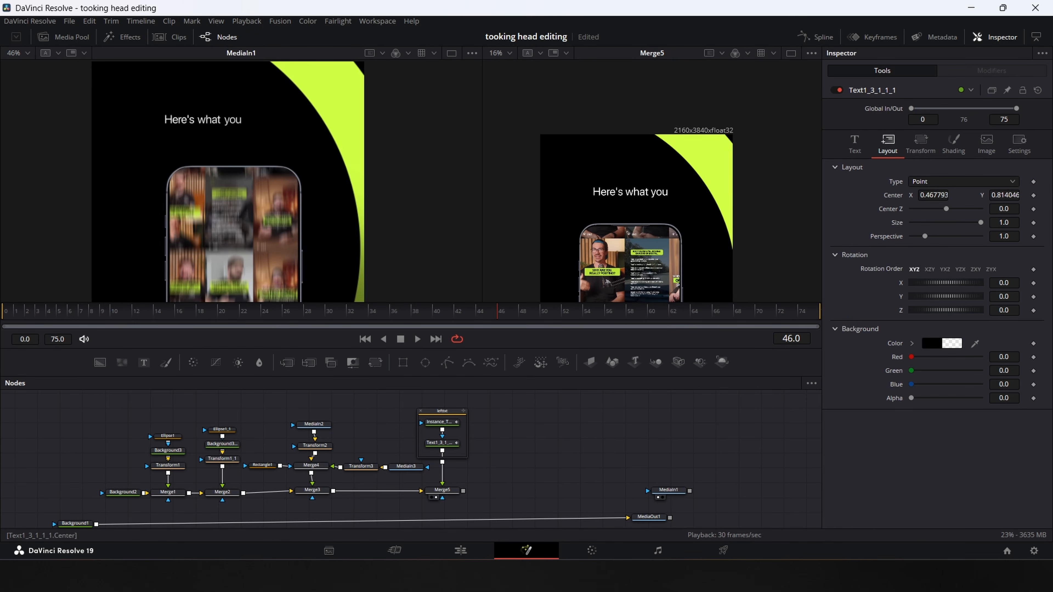
drag(934, 195, 929, 195)
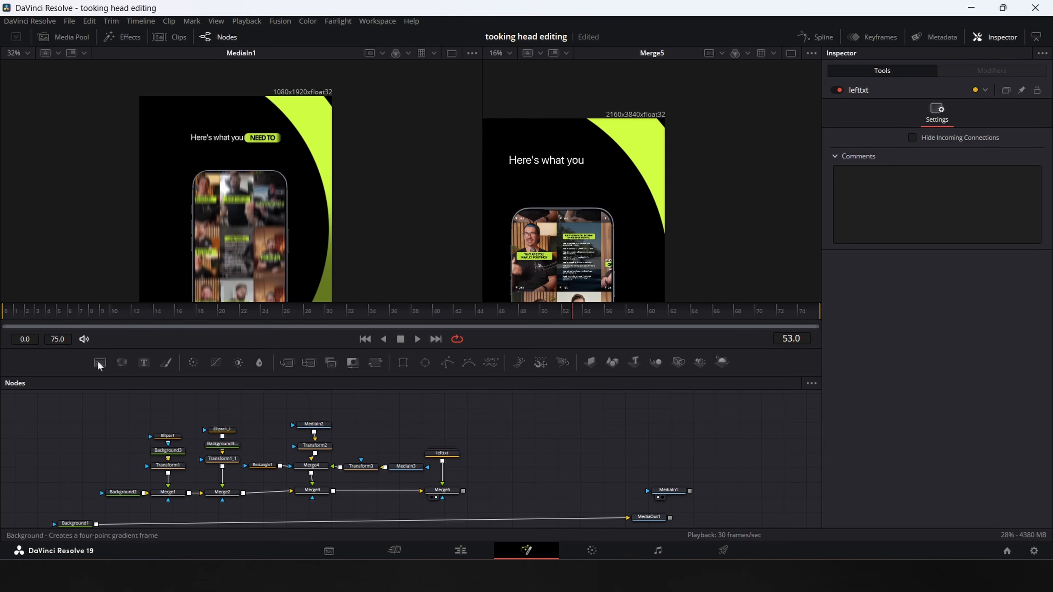
Merge a new Background over the title, masked by a rounded rectangle of width 0.438 and height 0.083 near the frame's top.
drag(99, 363, 549, 495)
drag(500, 465, 501, 466)
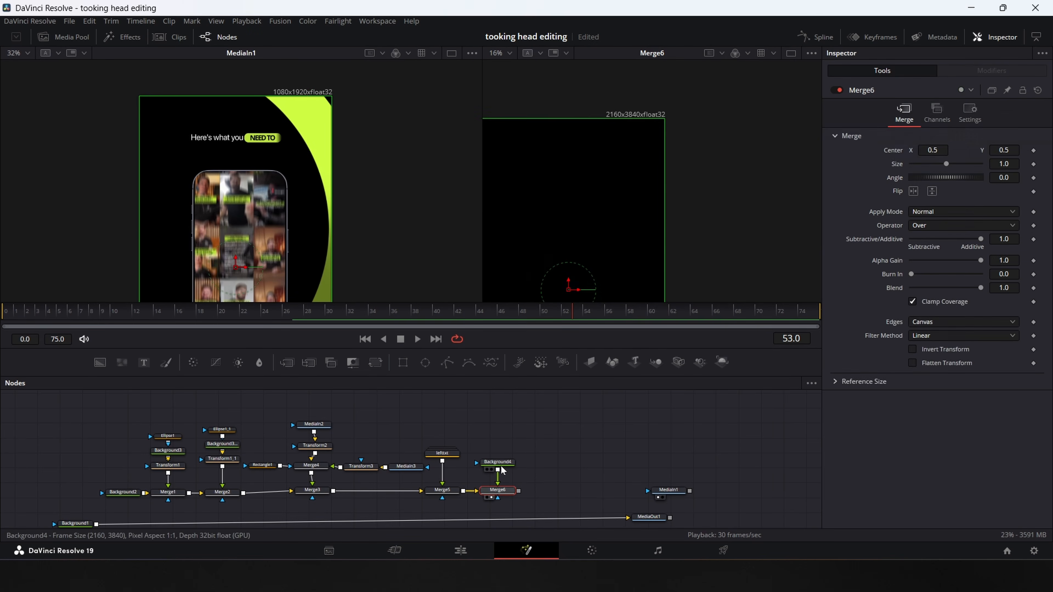
click(499, 463)
click(403, 364)
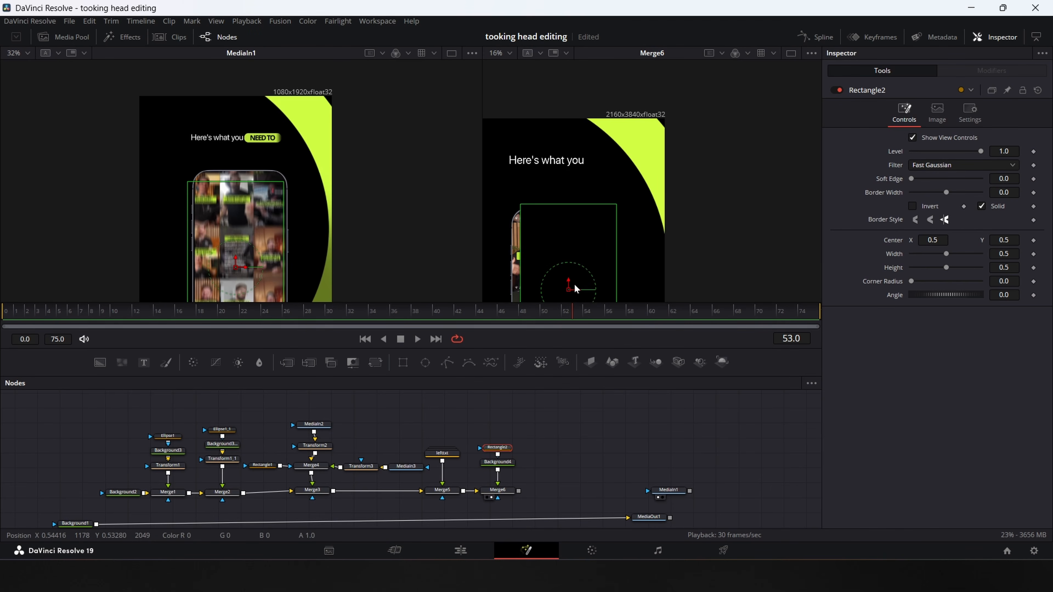
drag(981, 268, 917, 267)
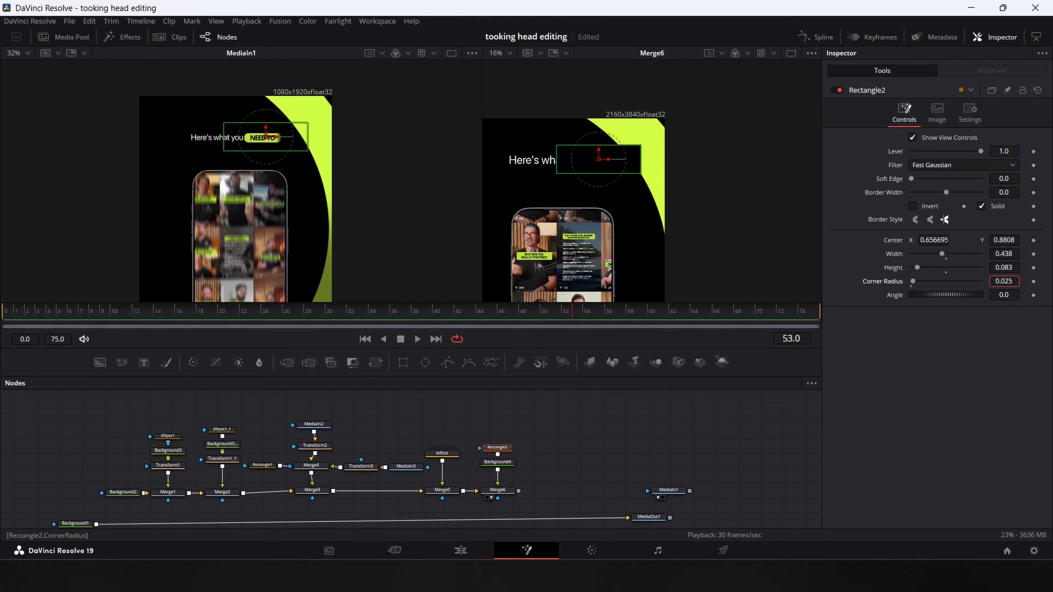
drag(922, 281, 932, 282)
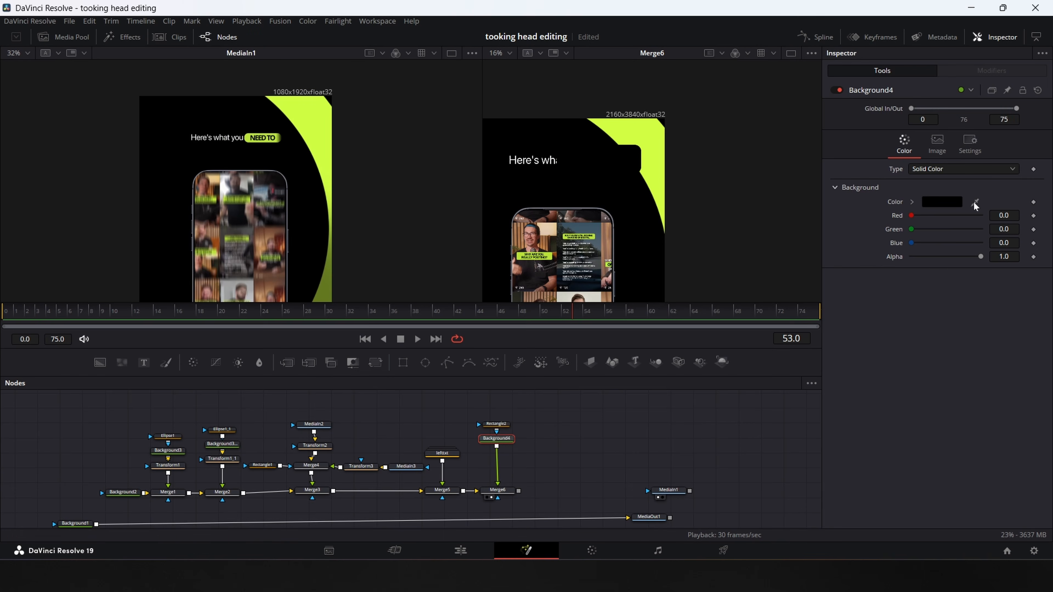
Color the rounded box with the reference label's lime green and use a Transform at size 0.528 to place it right of the title.
drag(974, 202, 253, 135)
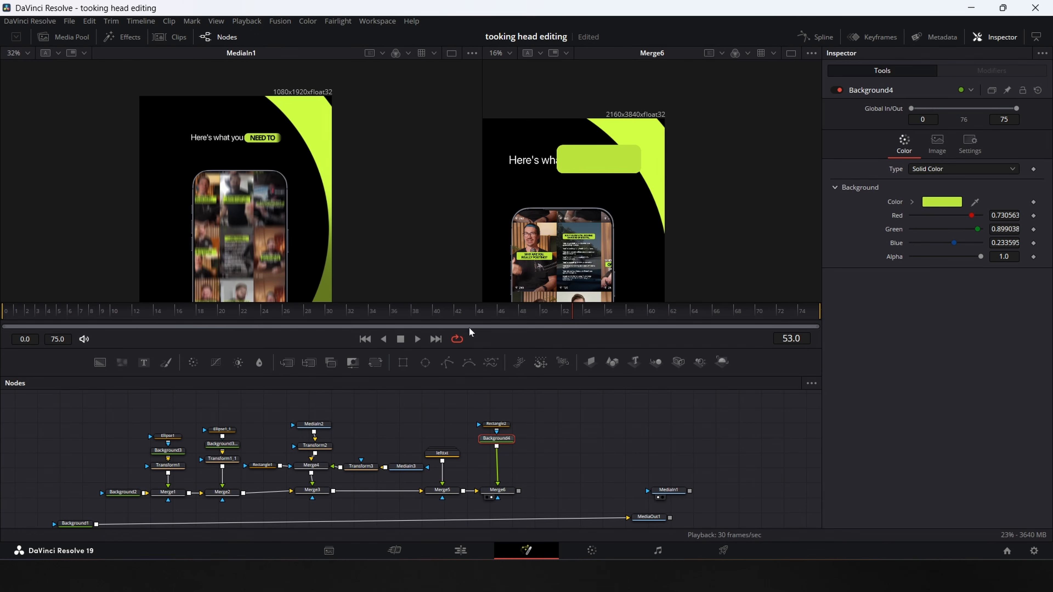
click(375, 363)
drag(947, 192, 930, 191)
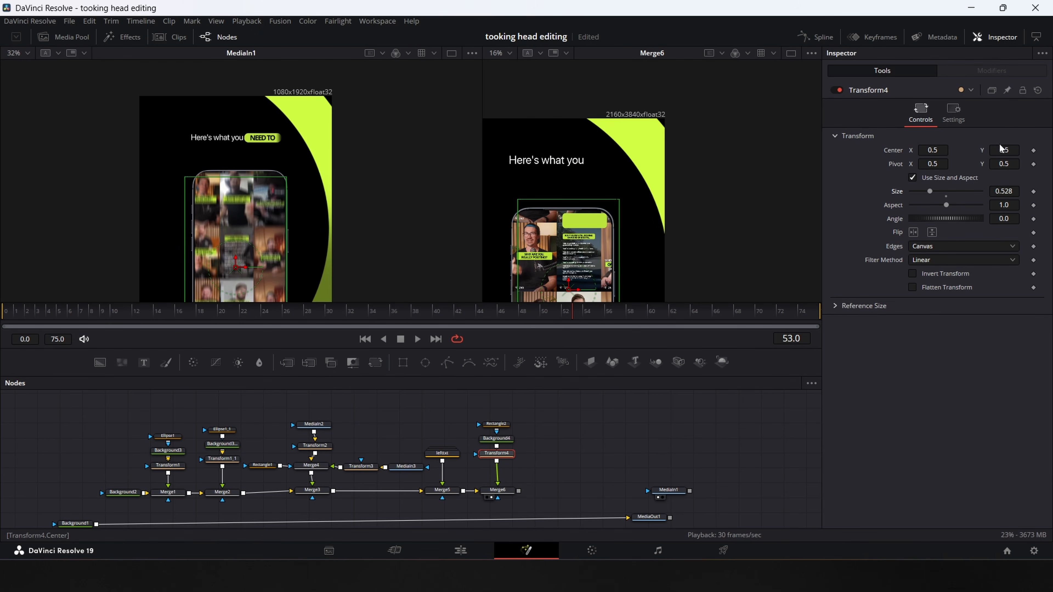
drag(1000, 148, 1052, 149)
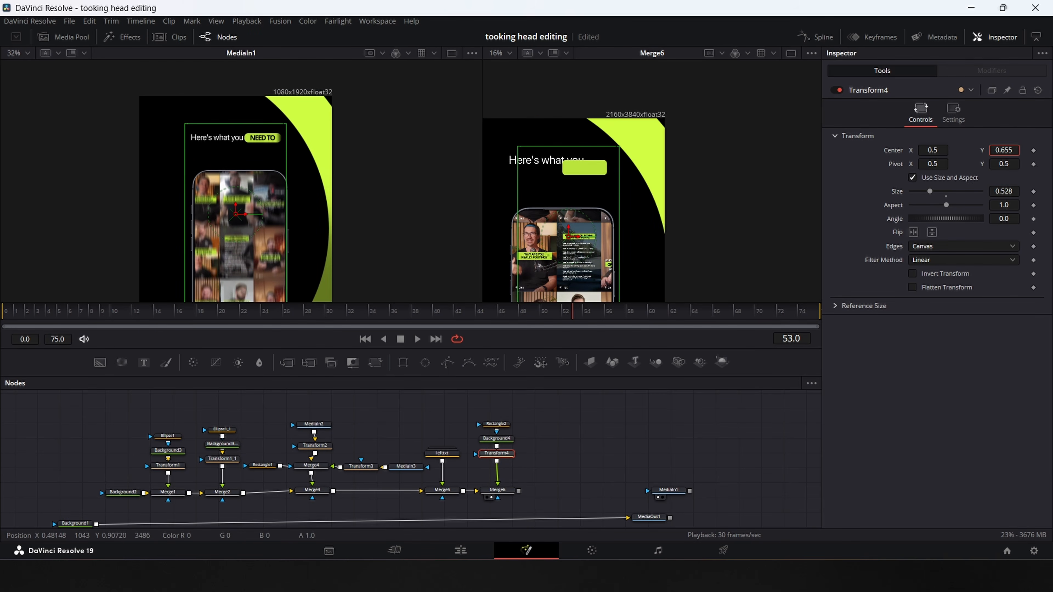
drag(938, 150, 947, 151)
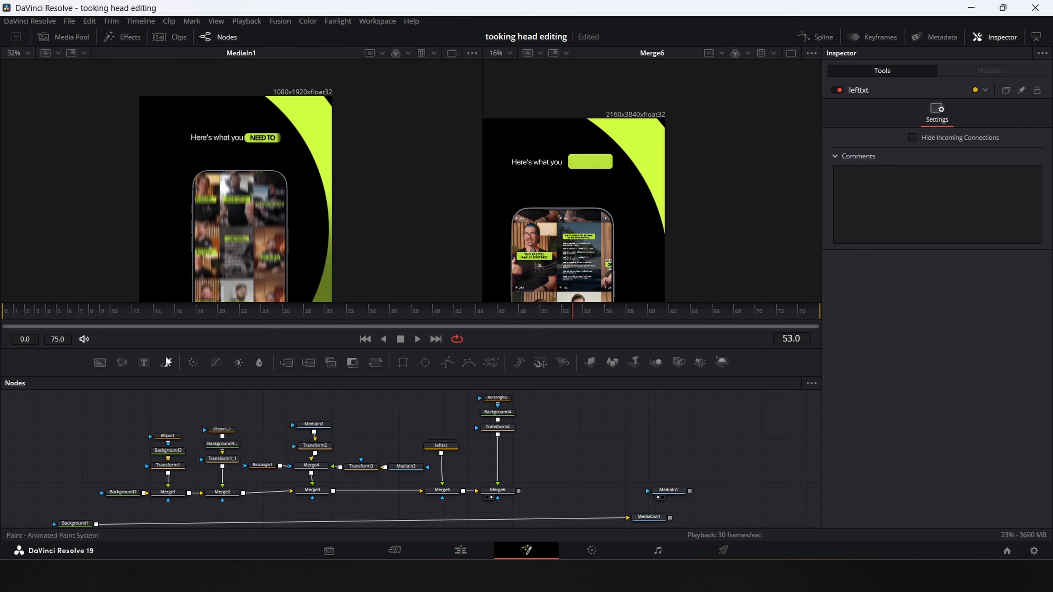
Add a Text node and merge it with the green label between Transform4 and Merge6.
mouse_move(143, 363)
mouse_down()
mouse_move(415, 435)
mouse_move(605, 436)
mouse_move(606, 466)
mouse_move(495, 464)
mouse_move(497, 435)
mouse_up()
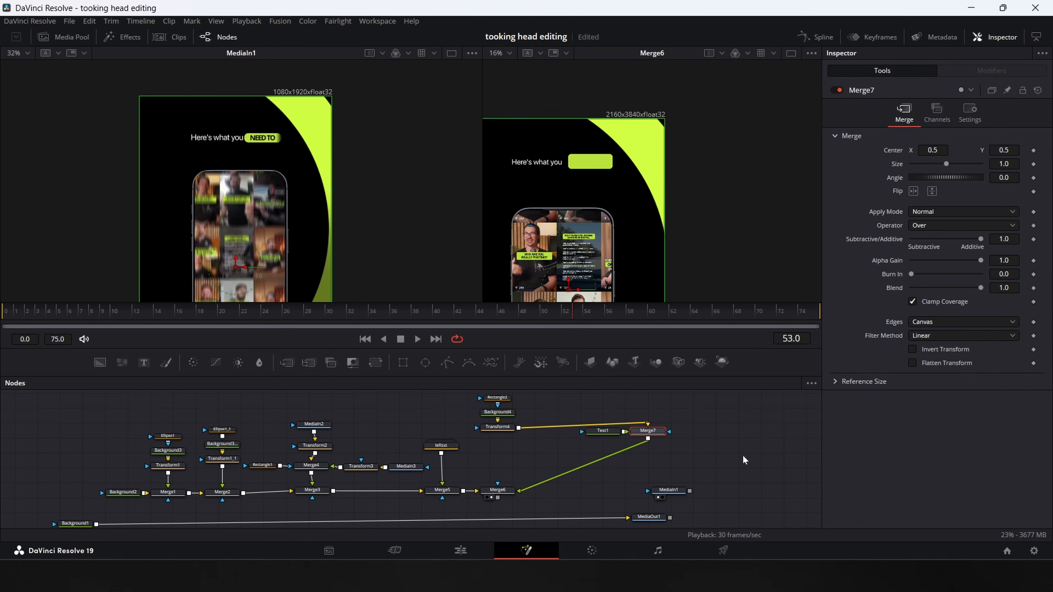
drag(649, 432, 501, 458)
drag(501, 458, 501, 452)
Set the new text to "NEED TO" and position it over the lime label beside the "Here's what you" title.
text(N)
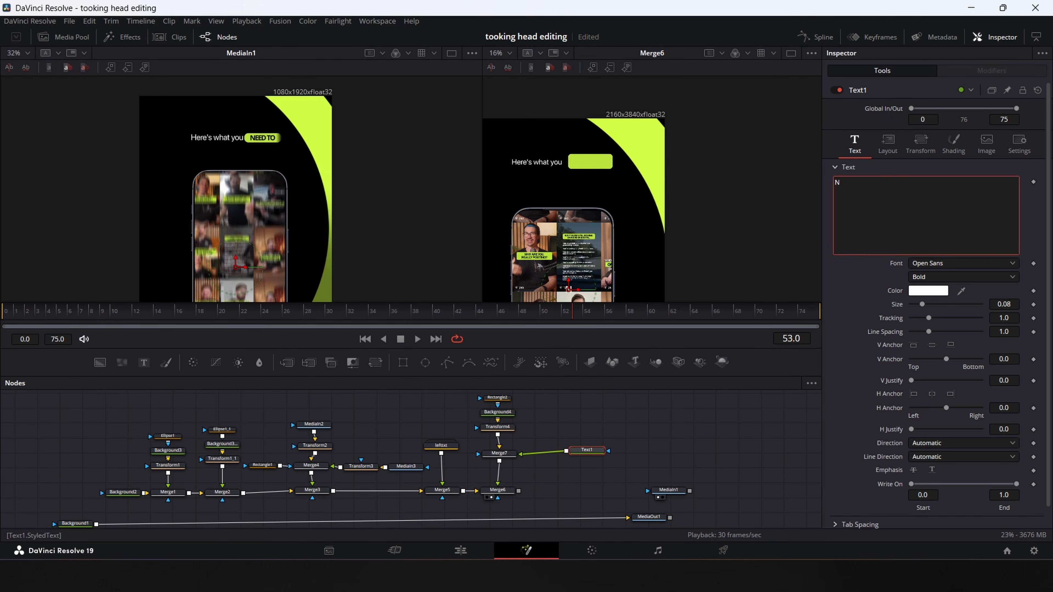
text(EED )
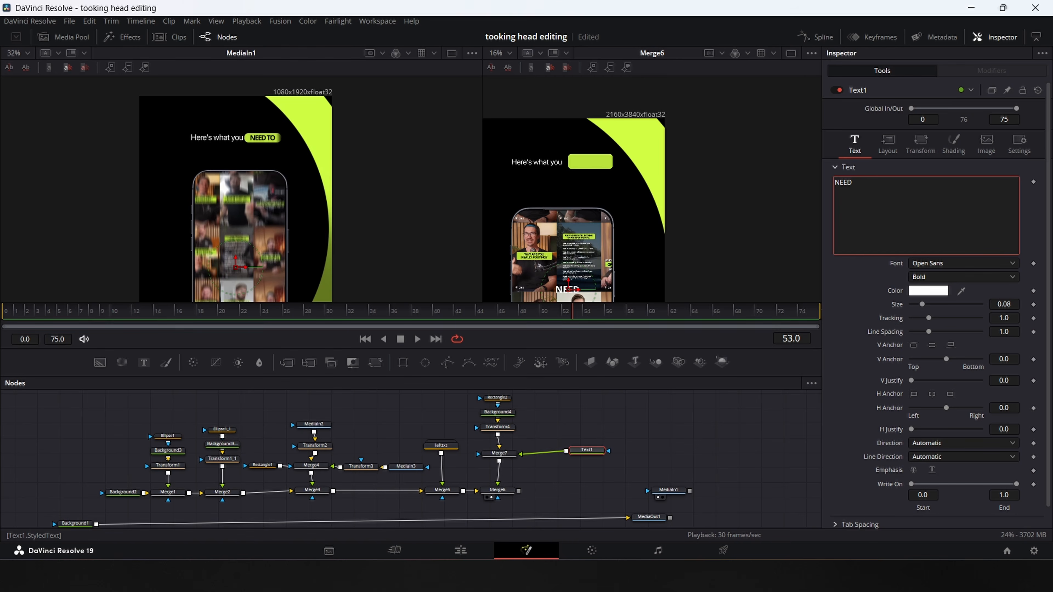
text(TO)
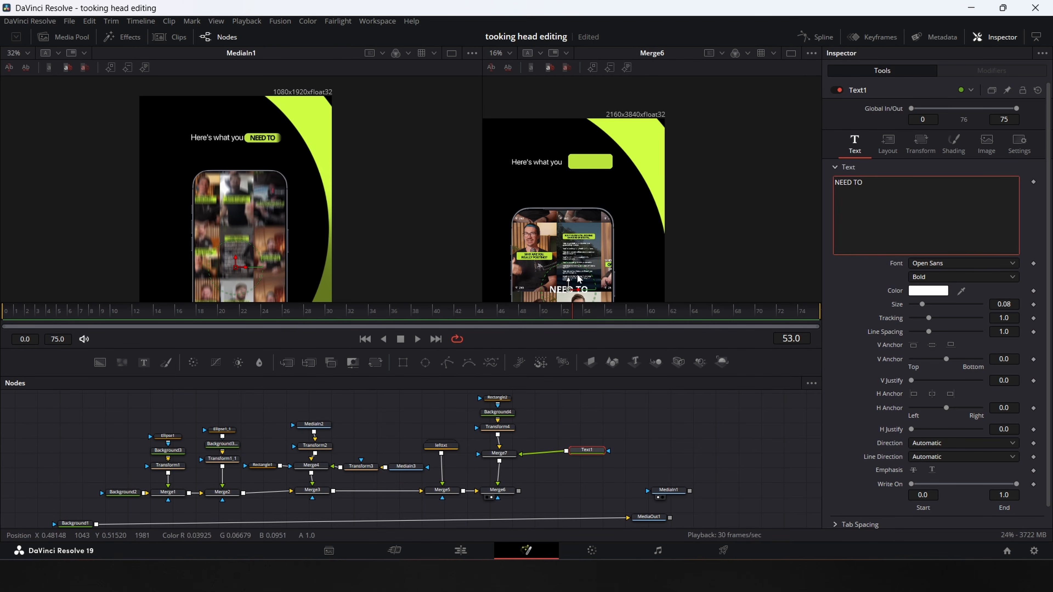
drag(569, 287, 592, 161)
Color the "NEED TO" text black (#000000).
click(928, 291)
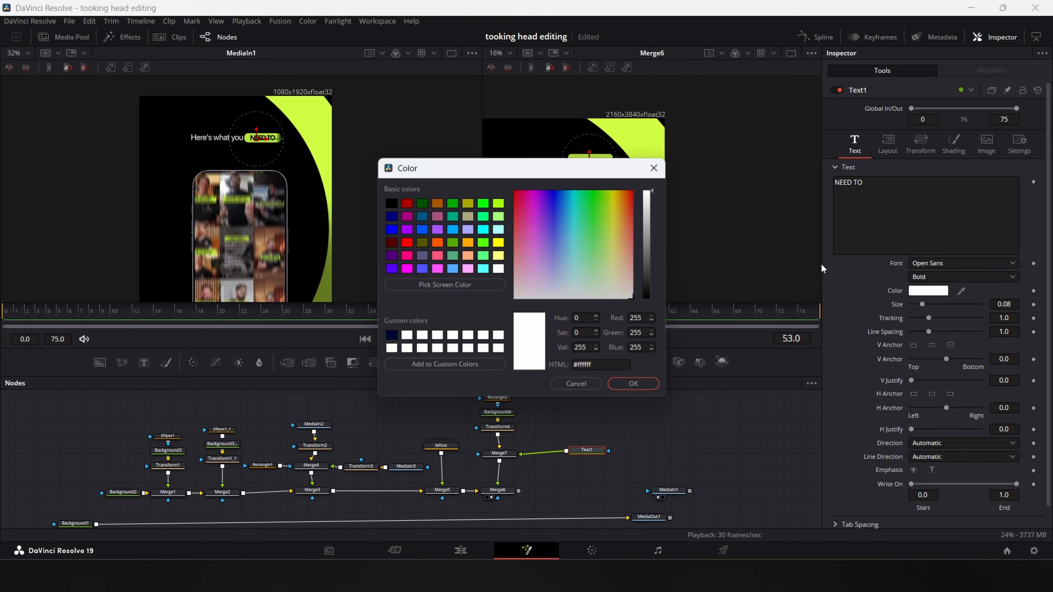
click(647, 297)
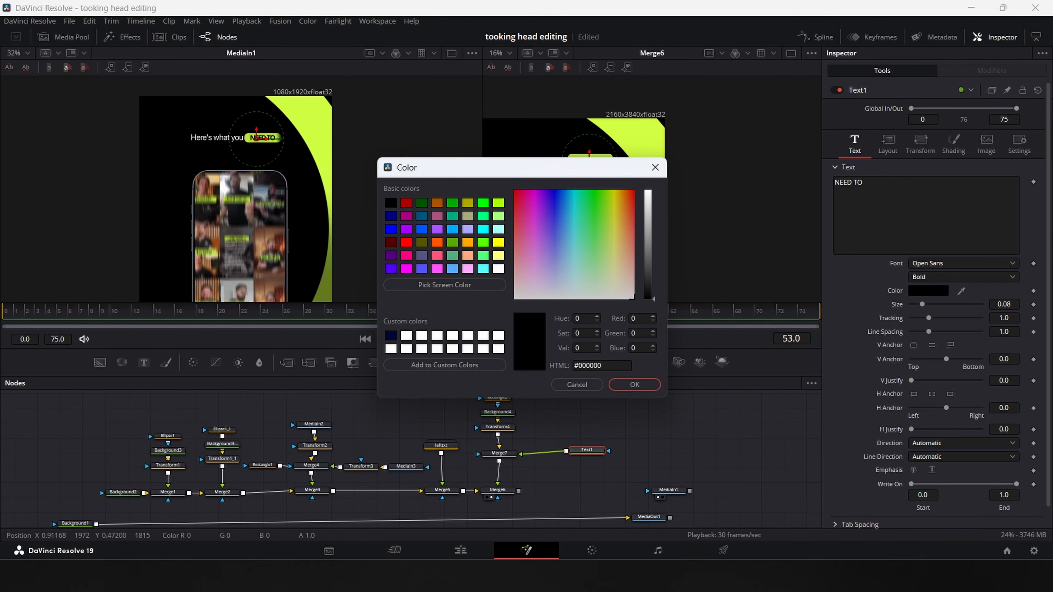
click(635, 384)
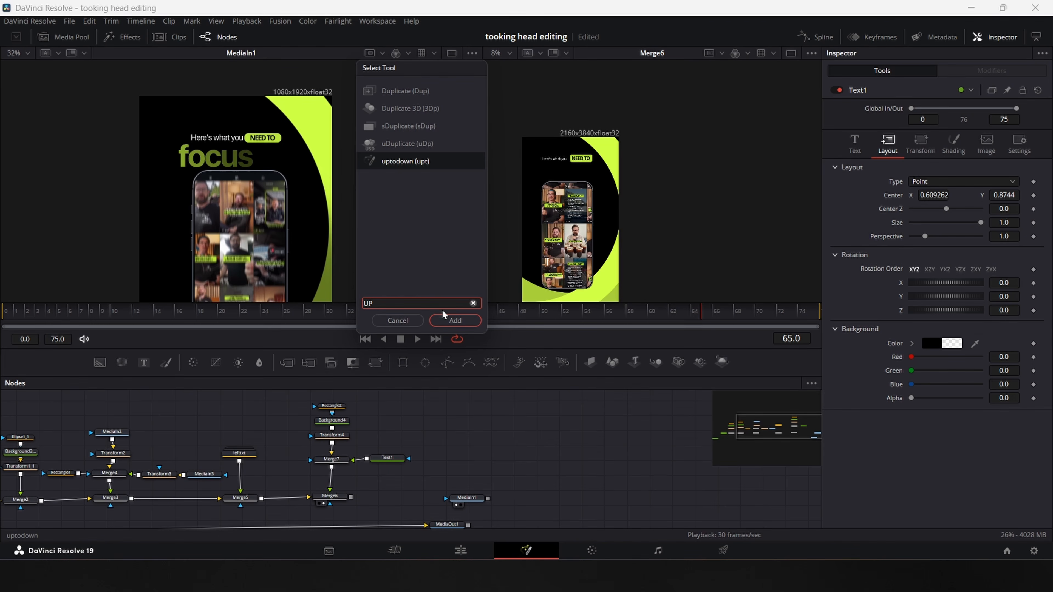
Add the uptodown title, merge it over Merge6's output, and open its Template text for editing.
click(455, 321)
drag(425, 426, 351, 497)
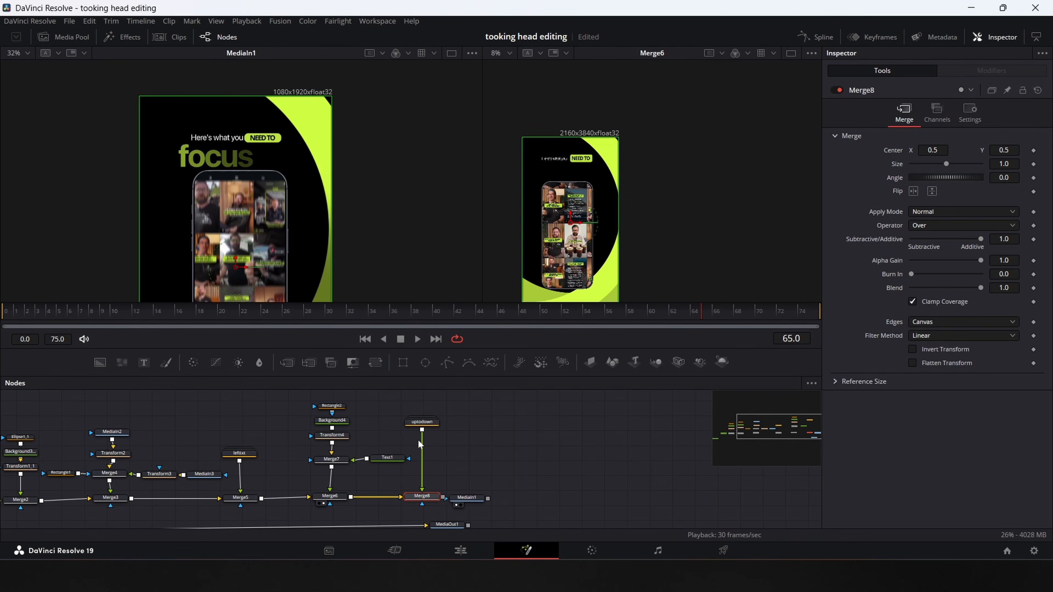
double_click(421, 422)
click(422, 434)
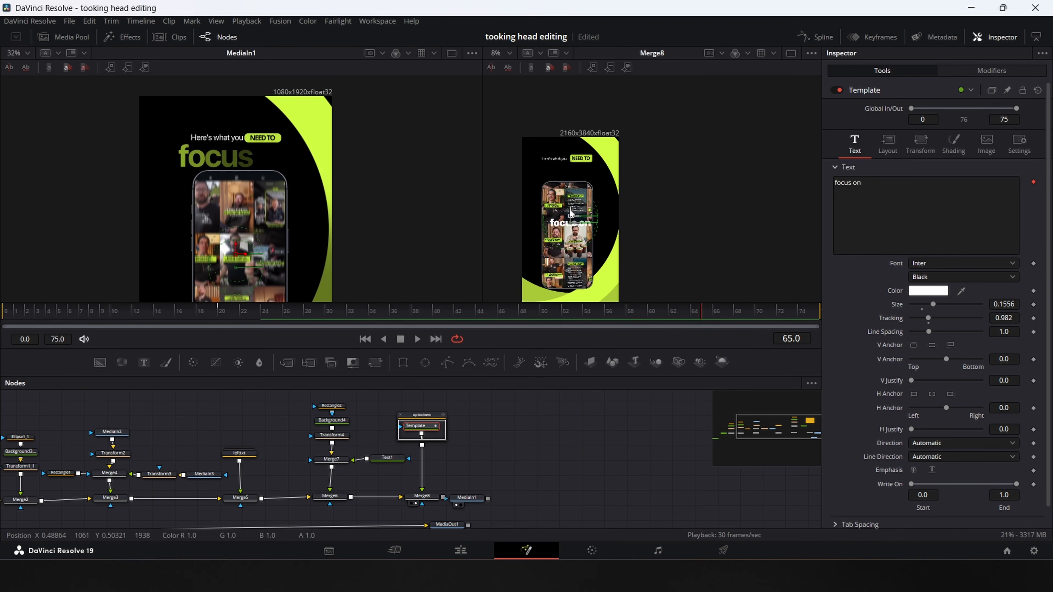
Place the "focus on" text between the title and the phone at size 0.2376, colored with the reference label's lime green.
drag(571, 222, 565, 175)
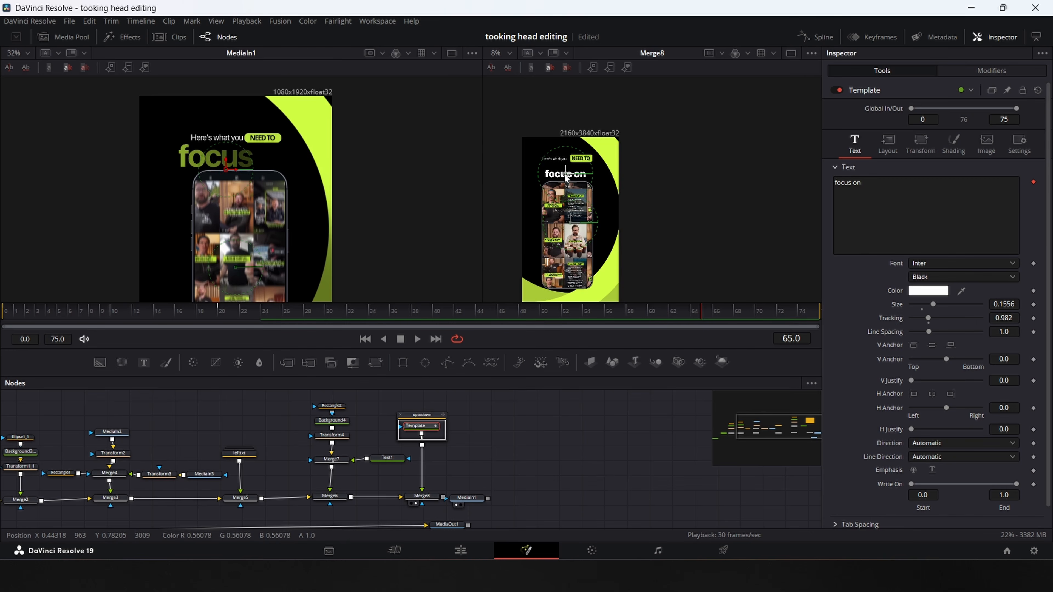
scroll(566, 178, up, 4)
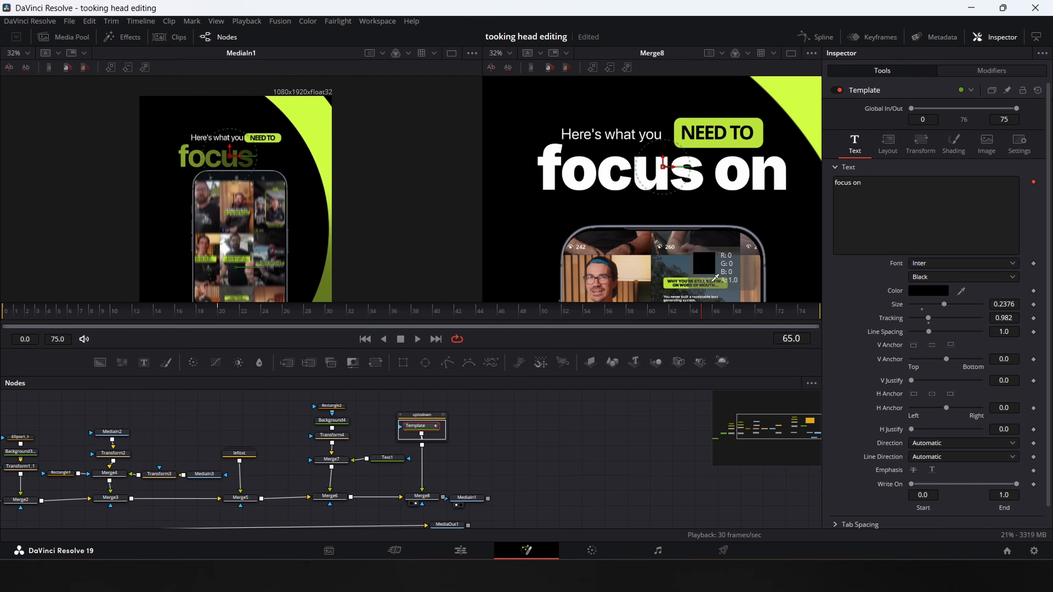
drag(961, 291, 282, 133)
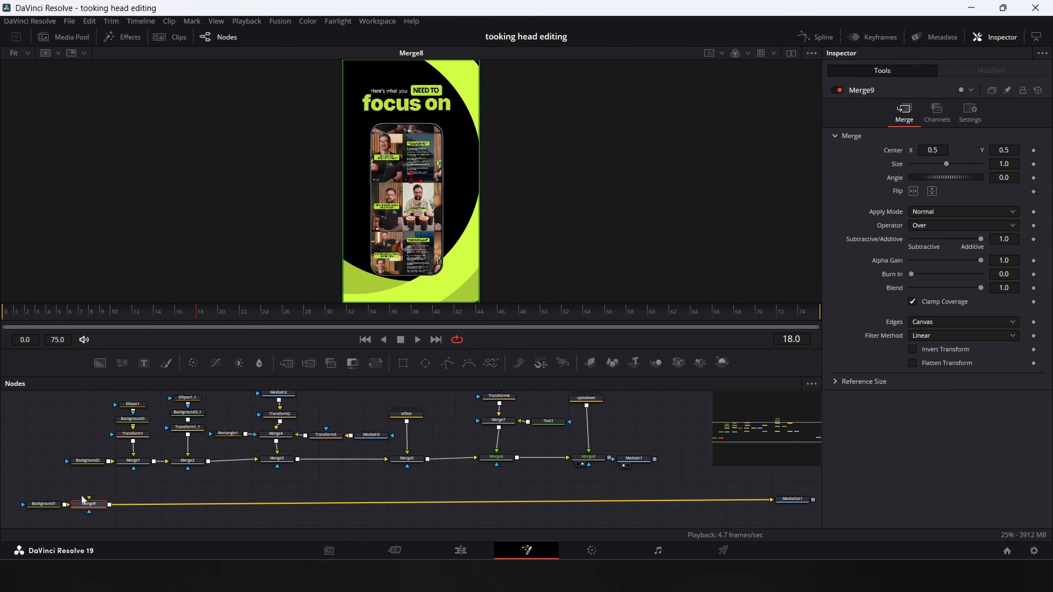
Merge Merge8's output over Background1 through Merge9, placed below Merge8, and insert a Transform node between Merge9 and MediaOut1.
drag(88, 504, 629, 504)
drag(609, 458, 600, 497)
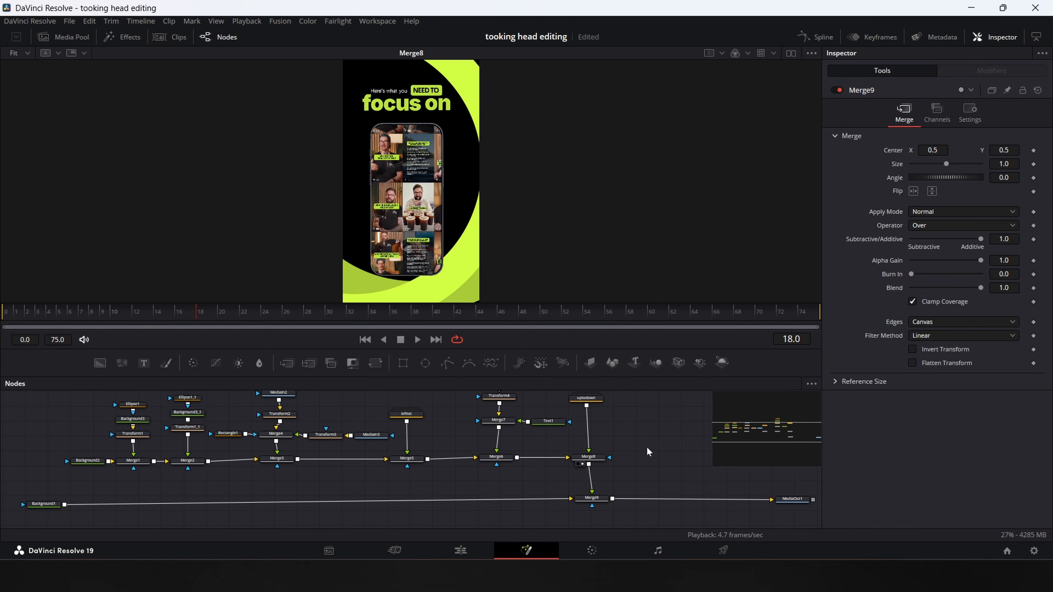
click(647, 447)
click(598, 499)
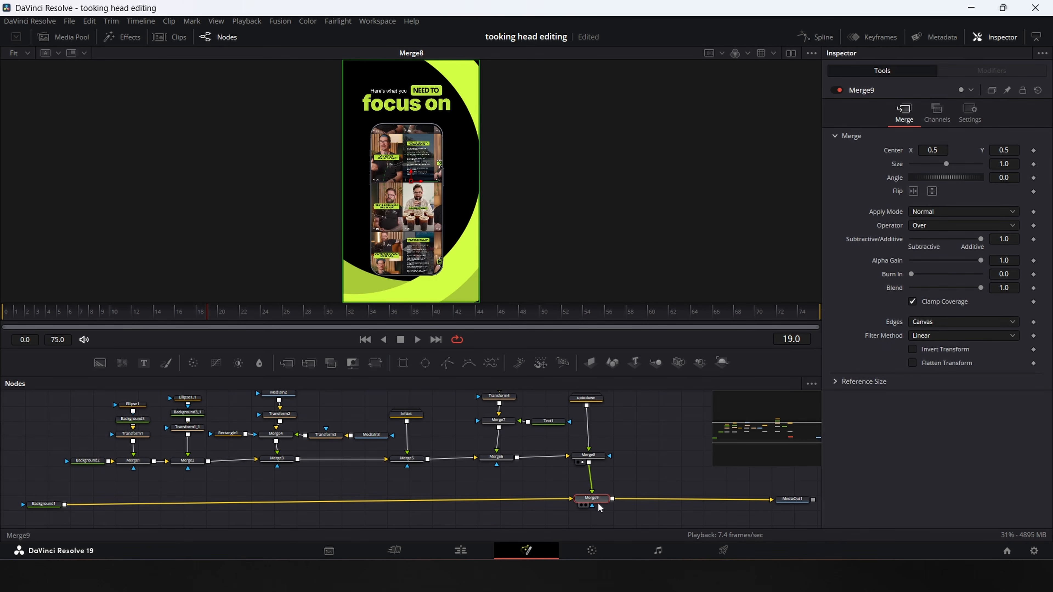
click(375, 363)
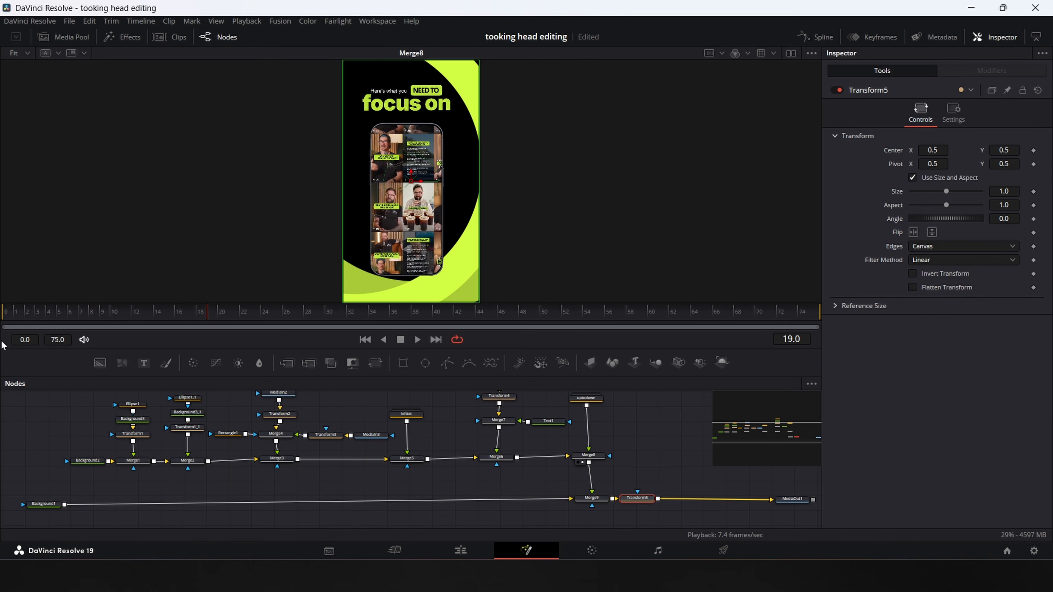
Keyframe Transform5's size from about 1.12 at frame 0 down to 1.0 at frame 10.
key(Home)
click(1034, 192)
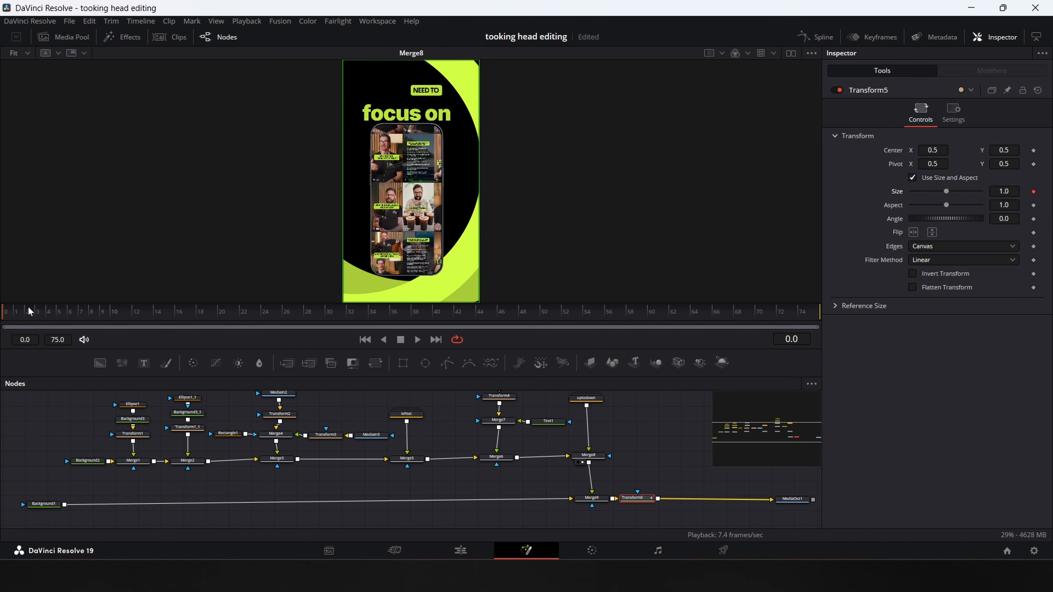
click(110, 311)
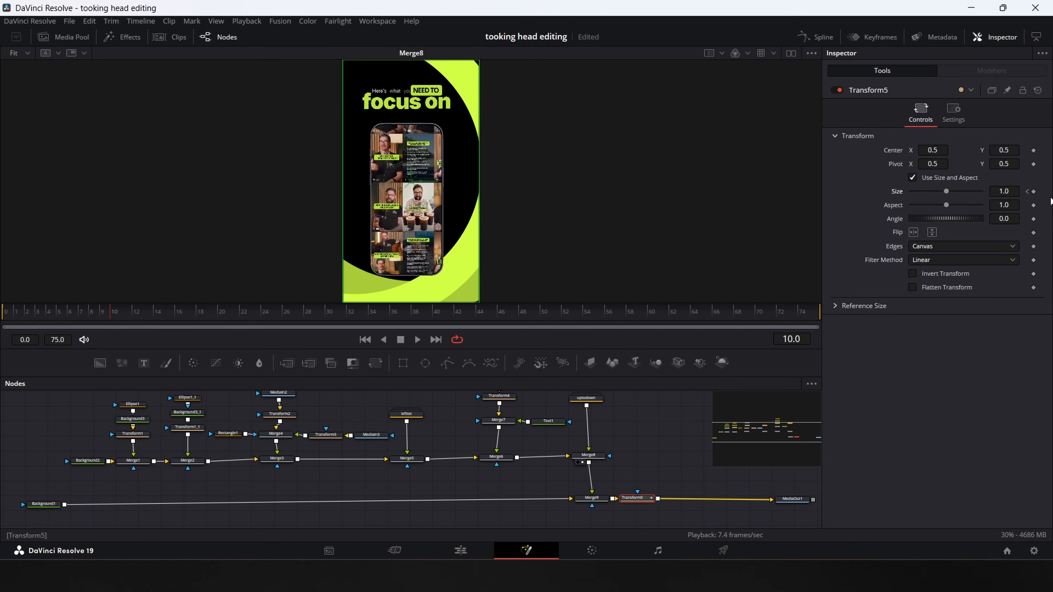
click(1028, 192)
click(962, 191)
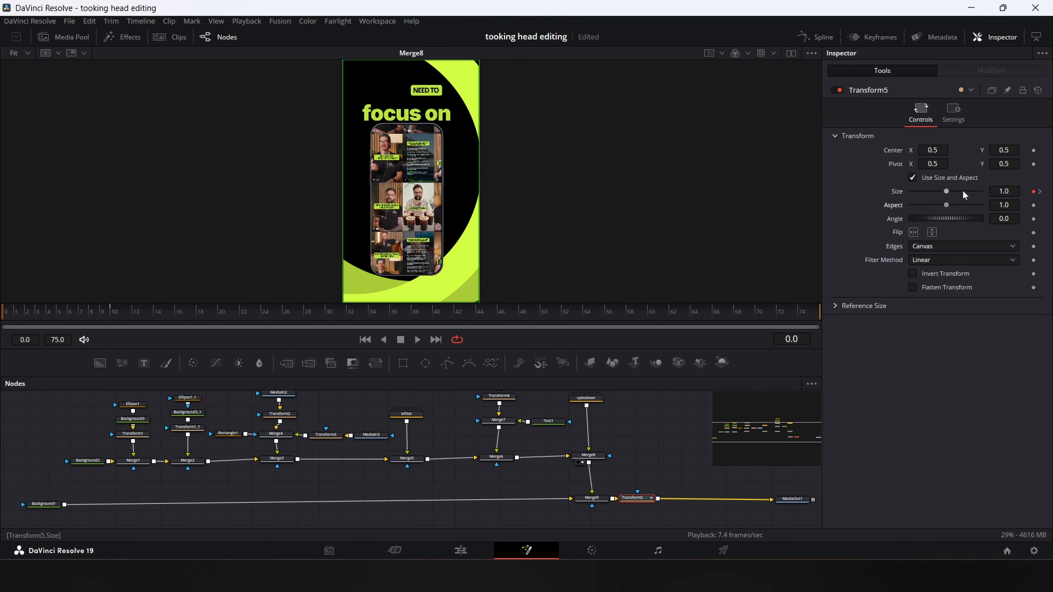
mouse_move(1004, 191)
mouse_down()
mouse_move(990, 191)
mouse_move(1024, 191)
mouse_up()
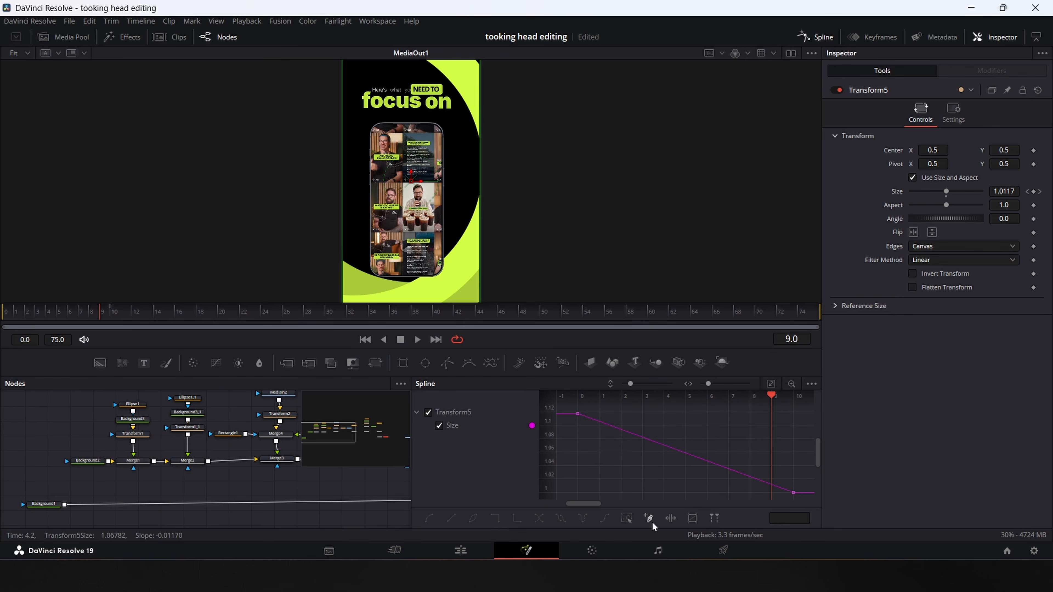
Apply Out Cubic easing to Transform5's size curve in the Spline editor.
right_click(683, 471)
mouse_move(721, 326)
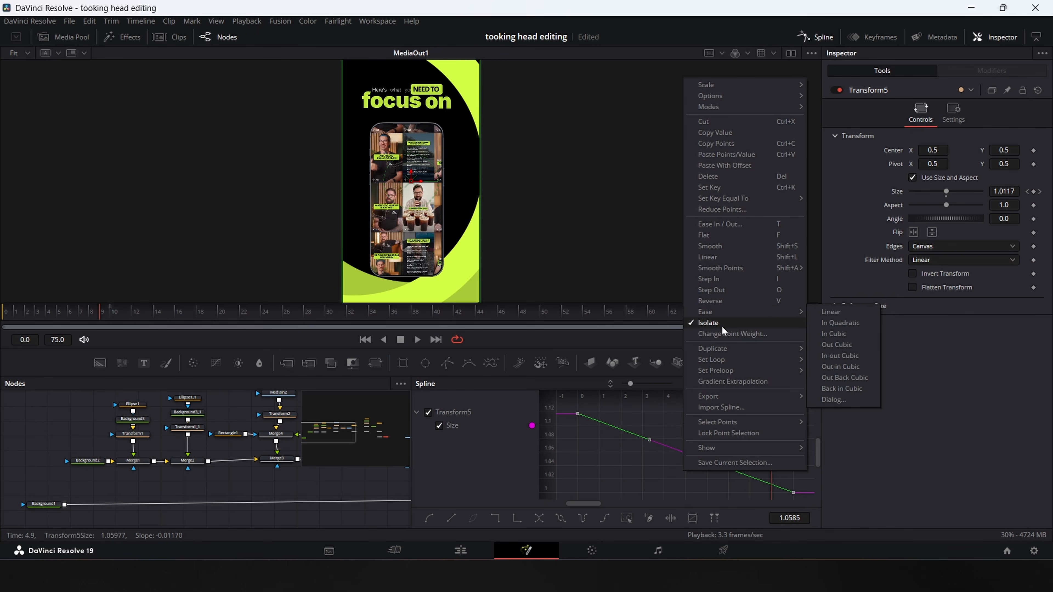
click(839, 344)
click(678, 430)
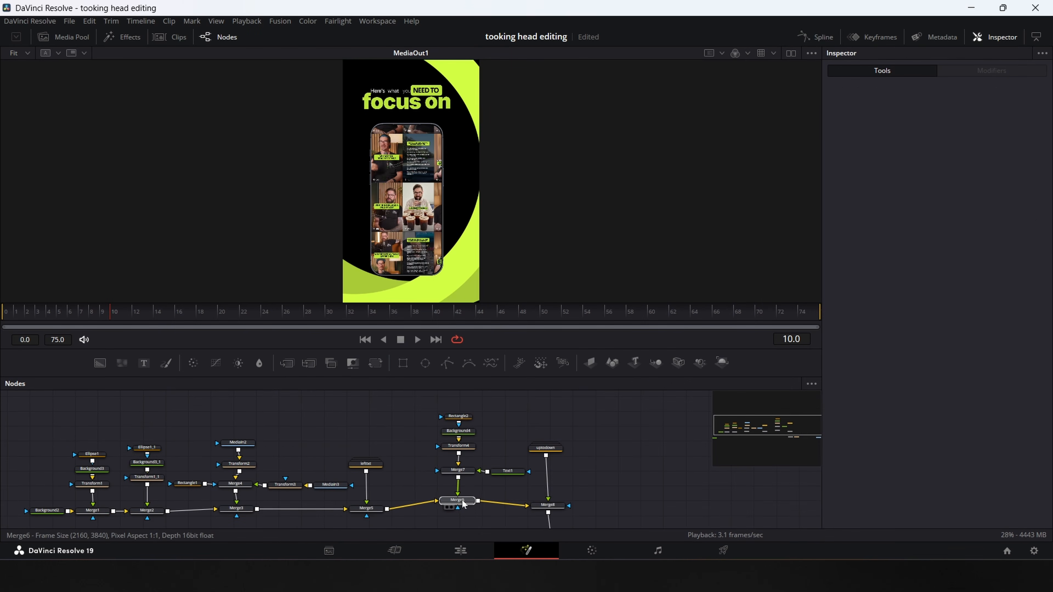
Mask Merge6 with a rectangle centered at X 0.194896, Y 0.745954 so it hides the lime "NEED TO" label.
click(459, 501)
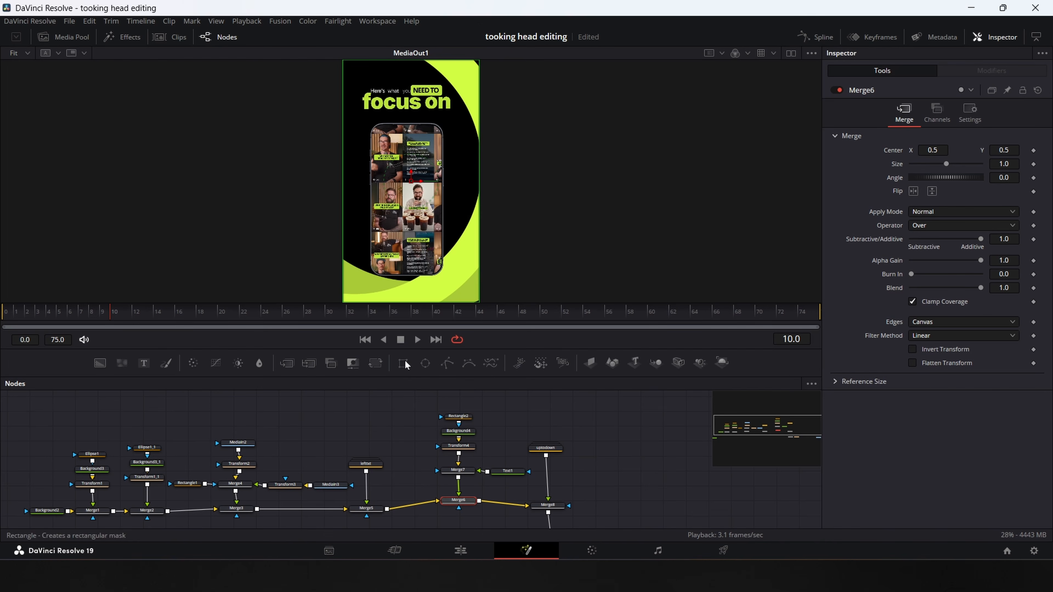
drag(441, 527, 462, 489)
scroll(585, 481, down, 1)
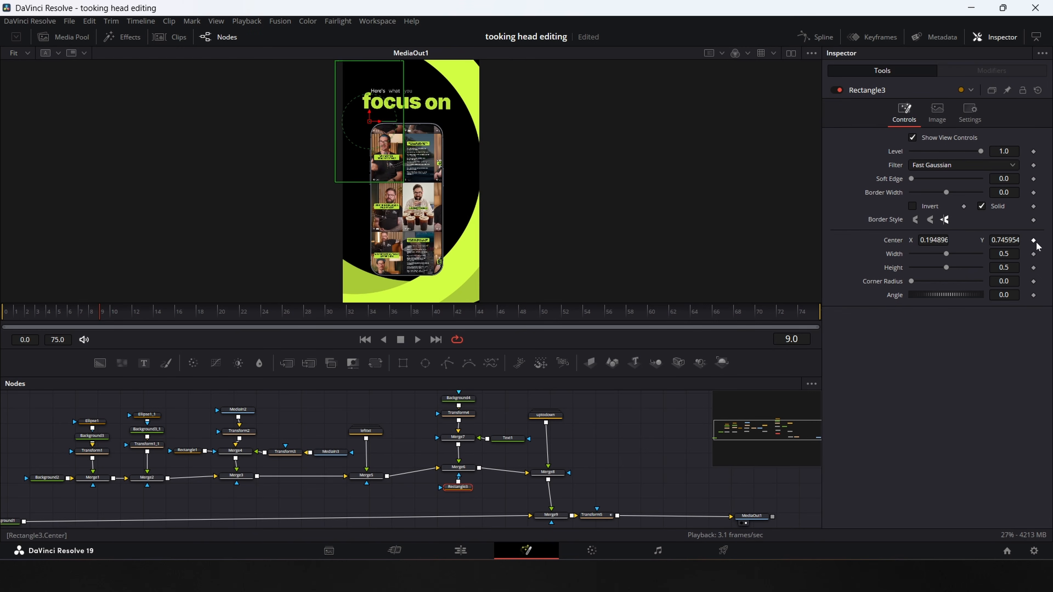
Keyframe the rectangle mask's center at frame 9 and shift it right at frame 16 to reveal the "NEED TO" label.
click(1033, 240)
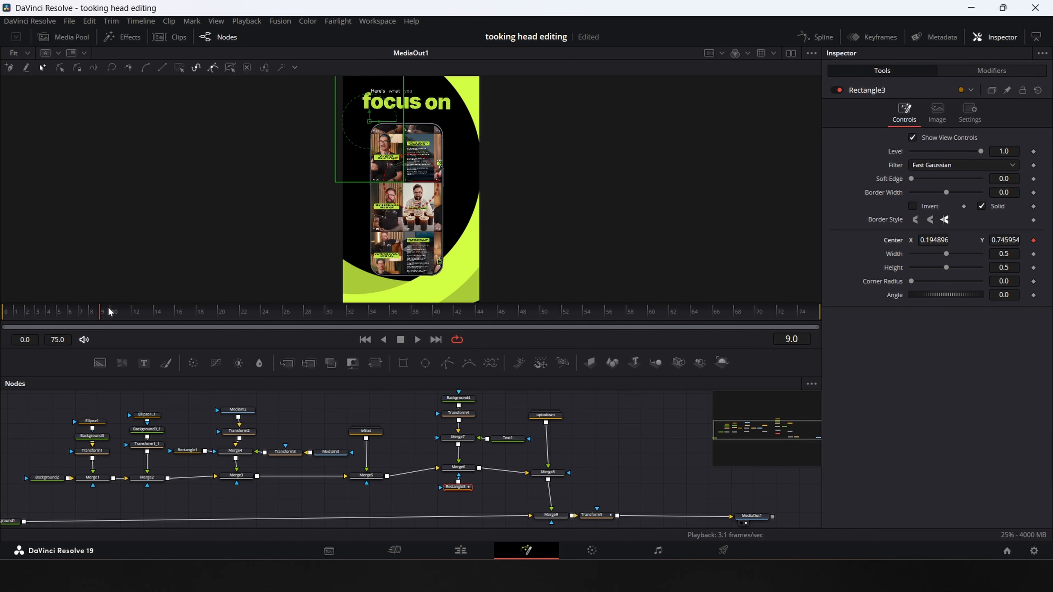
drag(115, 316, 171, 318)
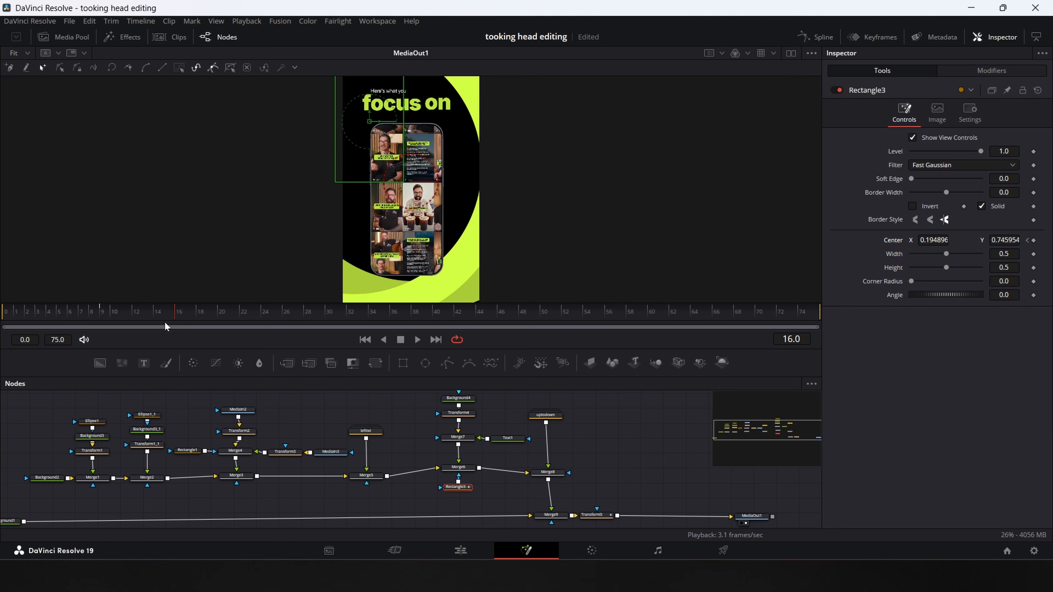
click(1028, 240)
click(1039, 241)
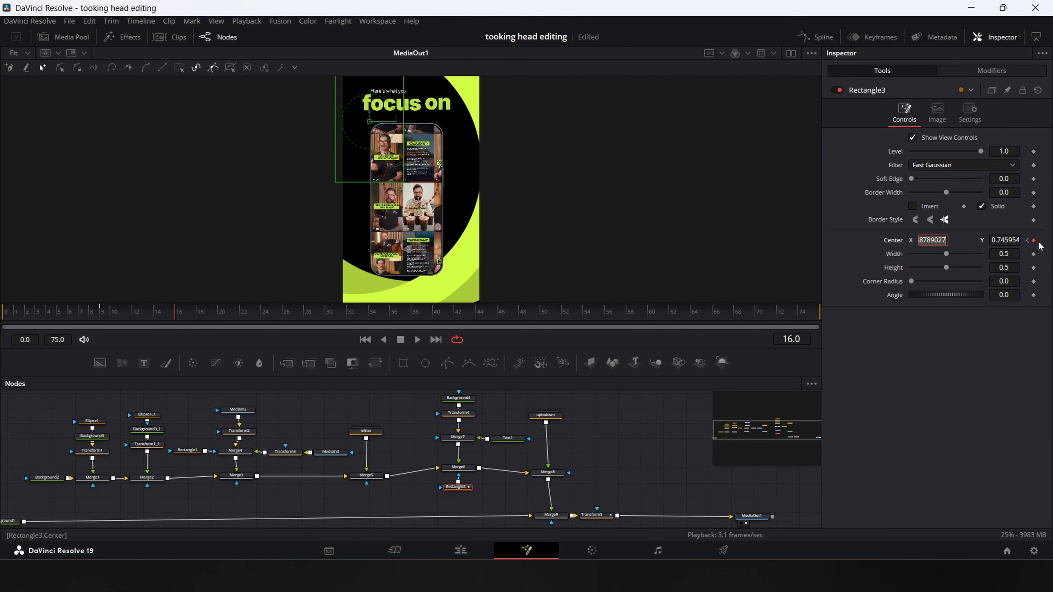
click(859, 258)
drag(933, 241, 1052, 240)
Enable motion blur on the rectangle mask with quality 8 and an increased shutter angle.
click(970, 112)
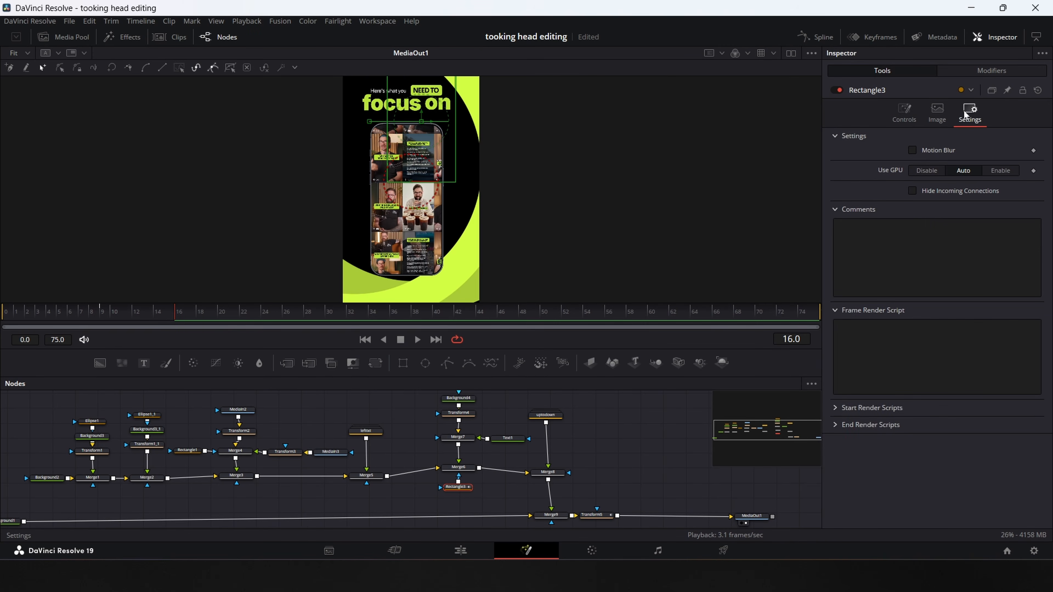
click(913, 149)
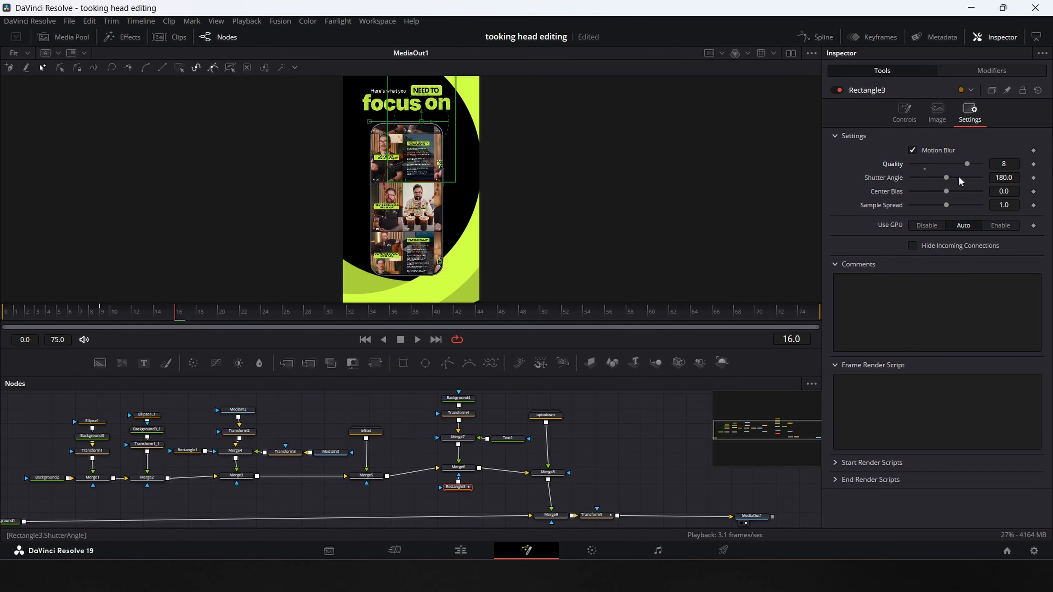
drag(960, 179, 970, 181)
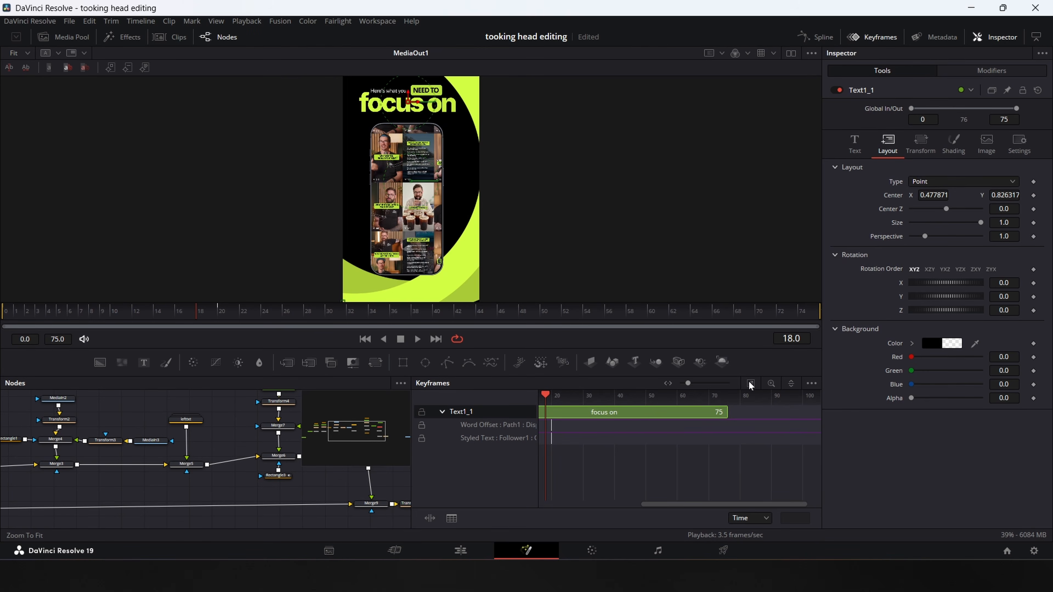
Display the full keyframe range of the "focus on" text in the Keyframes editor.
click(750, 384)
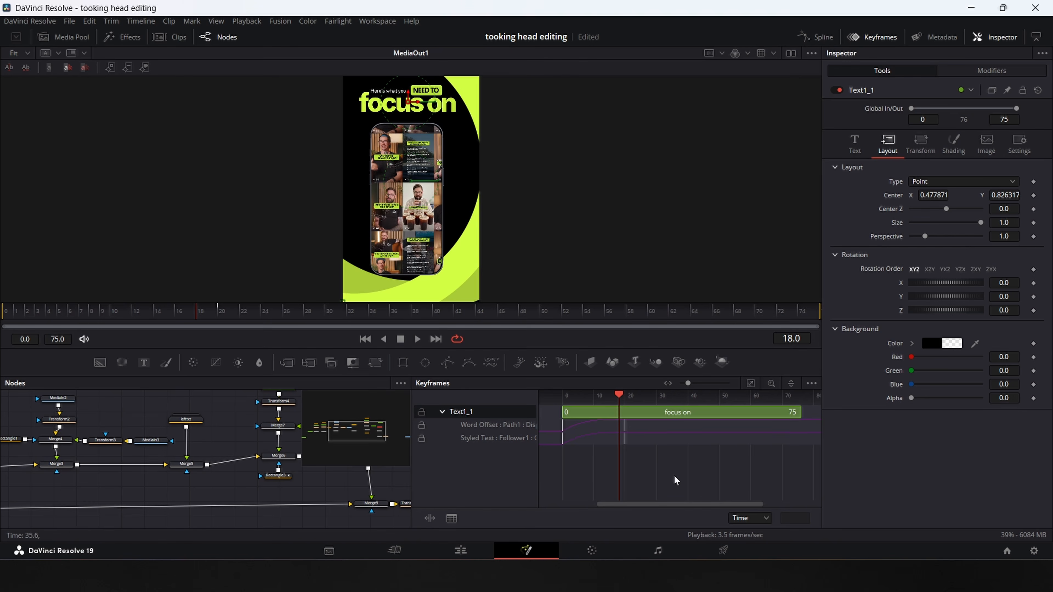
drag(676, 480, 670, 449)
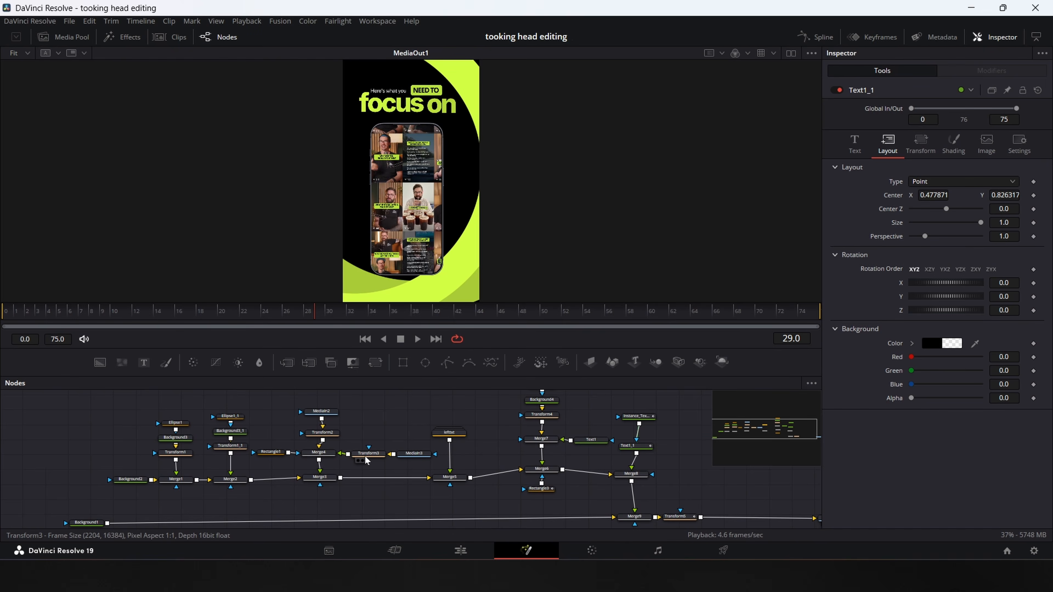
Keyframe Transform3's center at frame 0 and lower its Y at frame 60 so the phone's screen image scrolls down.
click(365, 454)
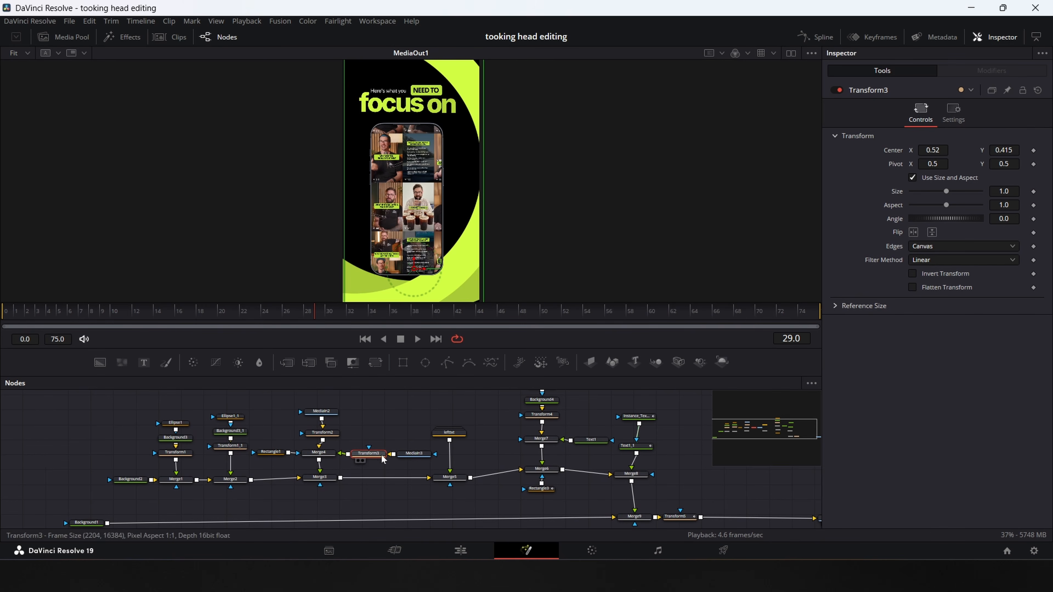
click(3, 312)
click(1034, 150)
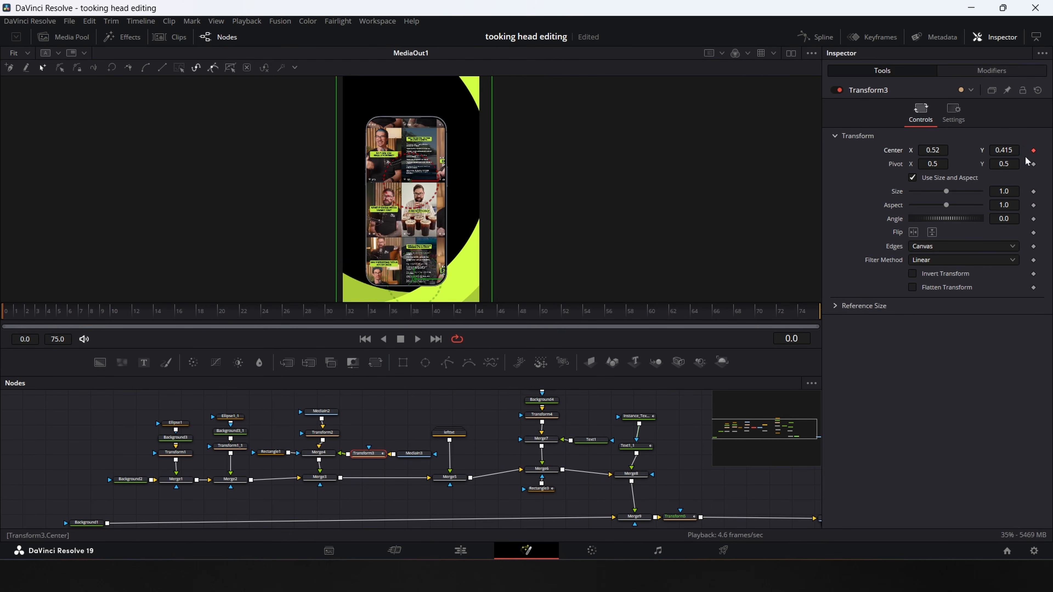
click(648, 311)
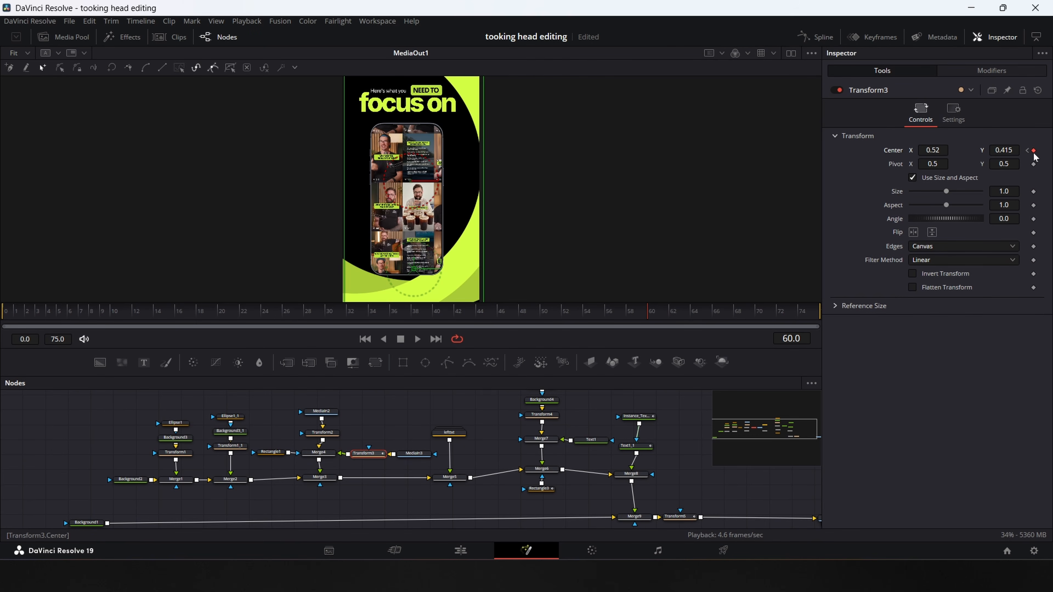
drag(1004, 151, 861, 150)
Apply Out Cubic easing to all keyframes of Transform3's center displacement curve in the Spline editor.
click(817, 38)
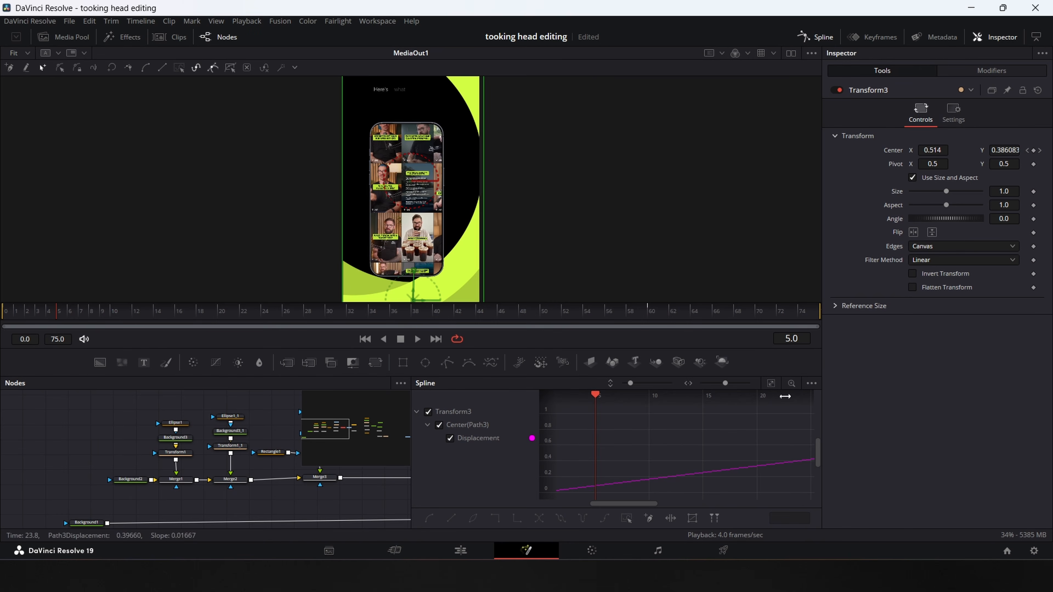
click(770, 384)
key(ctrl+a)
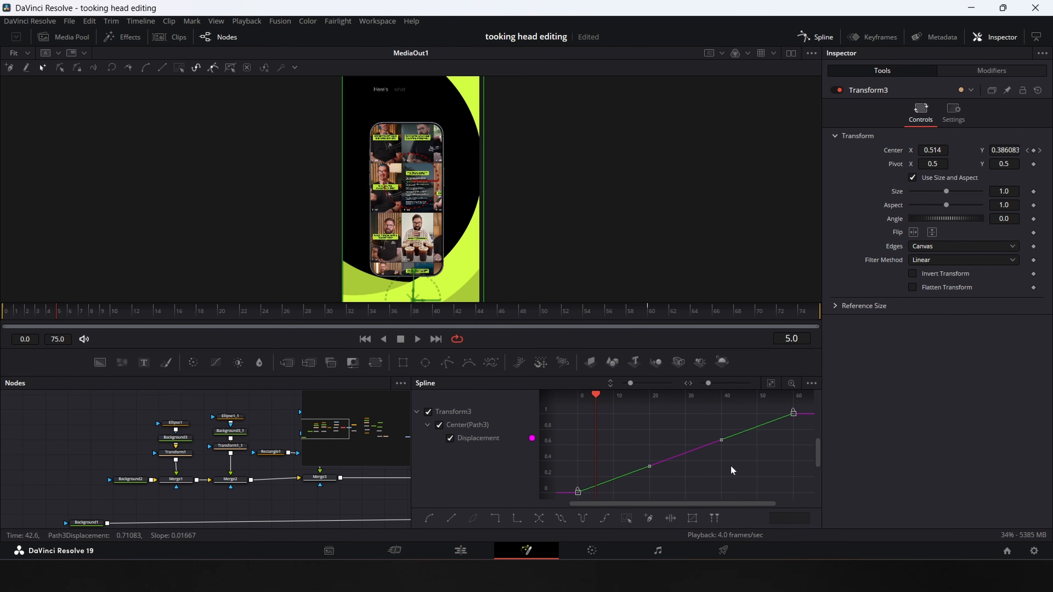
right_click(731, 465)
mouse_move(808, 306)
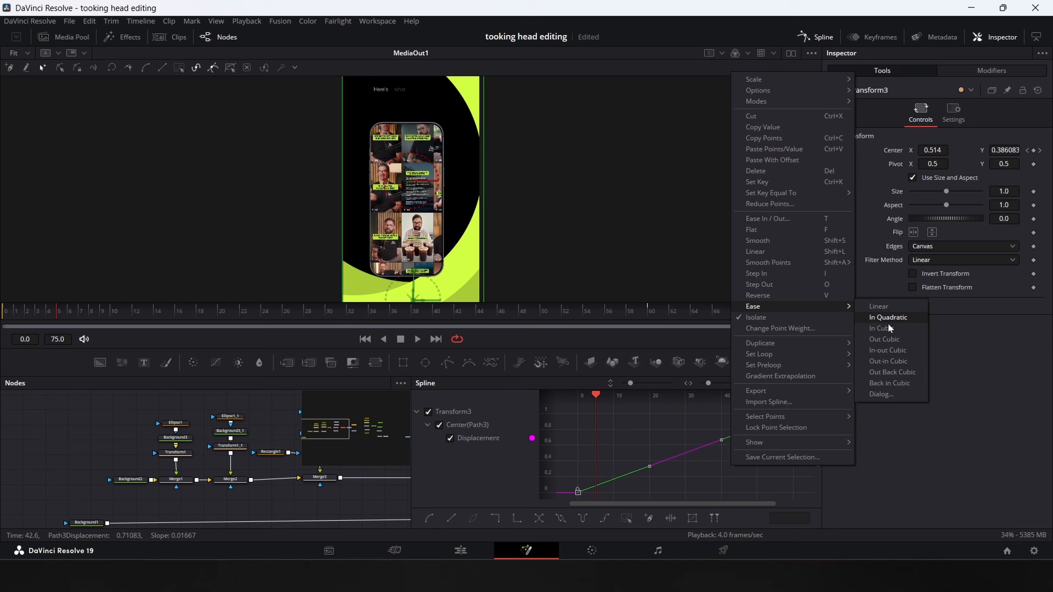
click(896, 341)
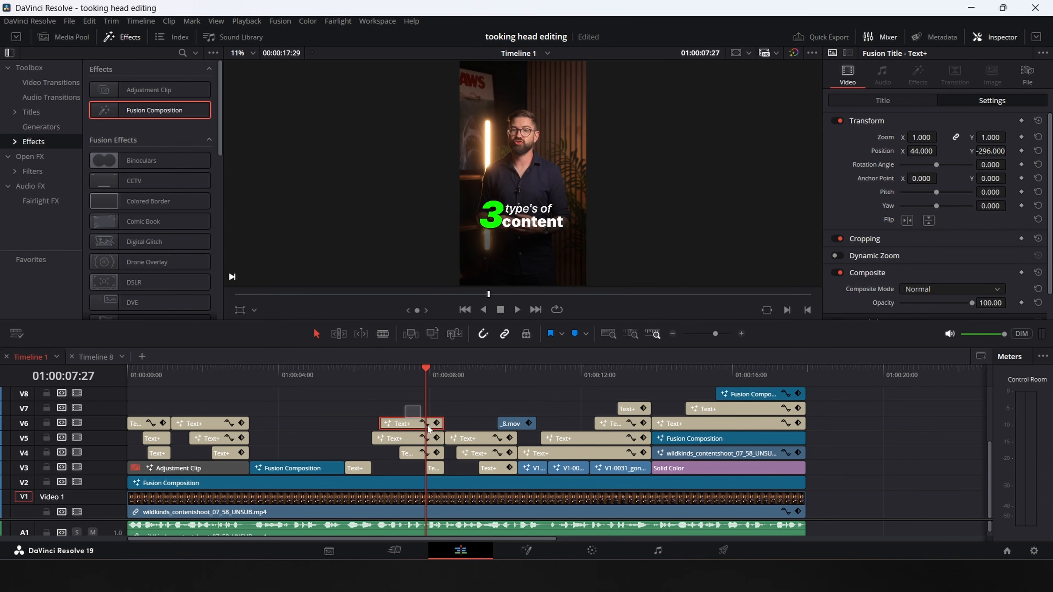
Copy the "3 type's of content" and "for small Business right now" titles and the _8.mov overlay from Timeline 1 to Timeline 8, with the overlay straddling 01:00:10:10.
drag(405, 406, 487, 475)
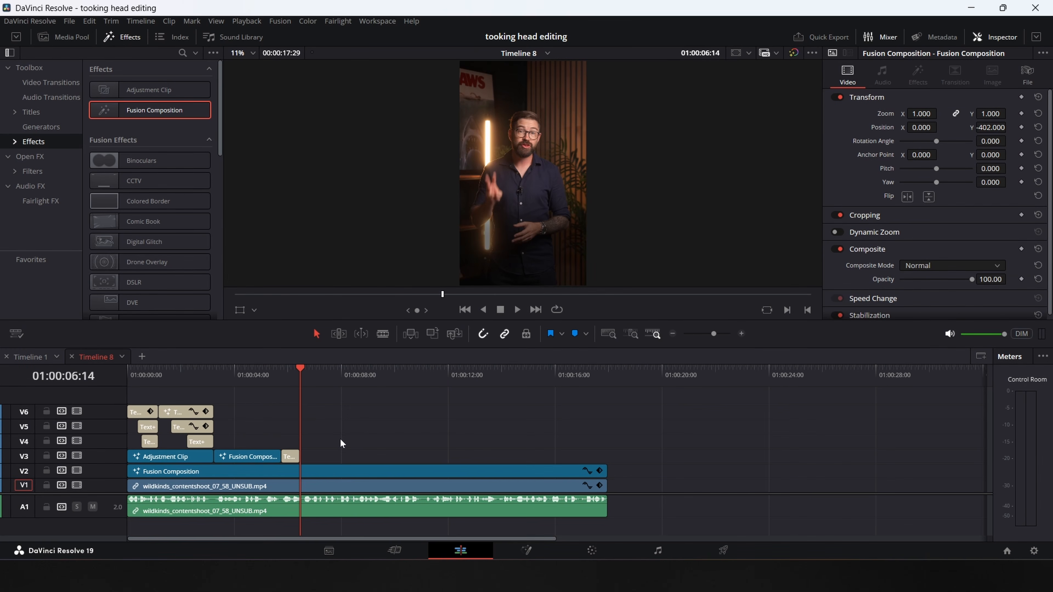
key(ctrl+v)
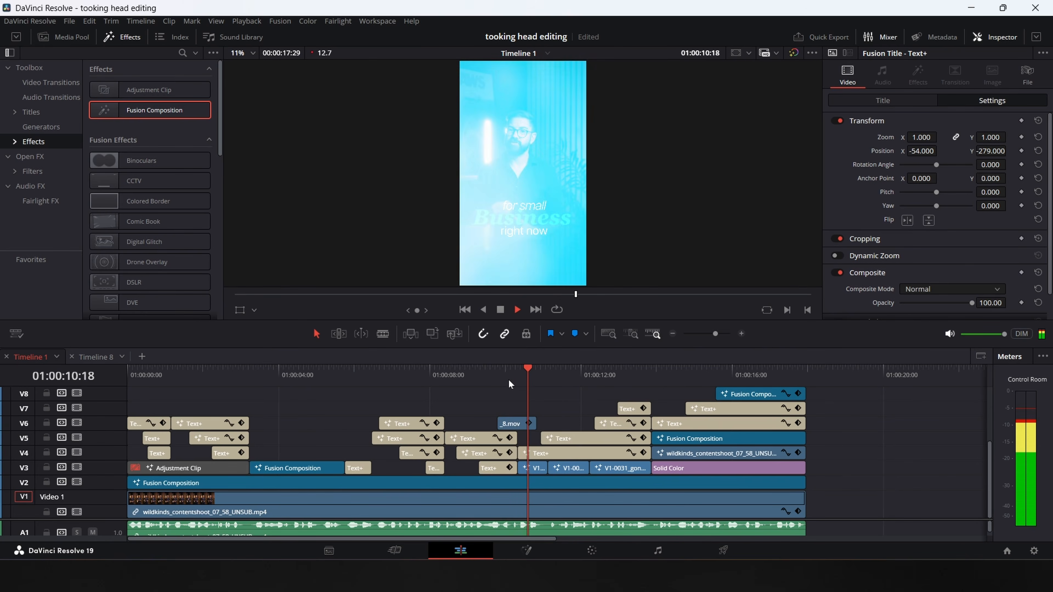
click(519, 369)
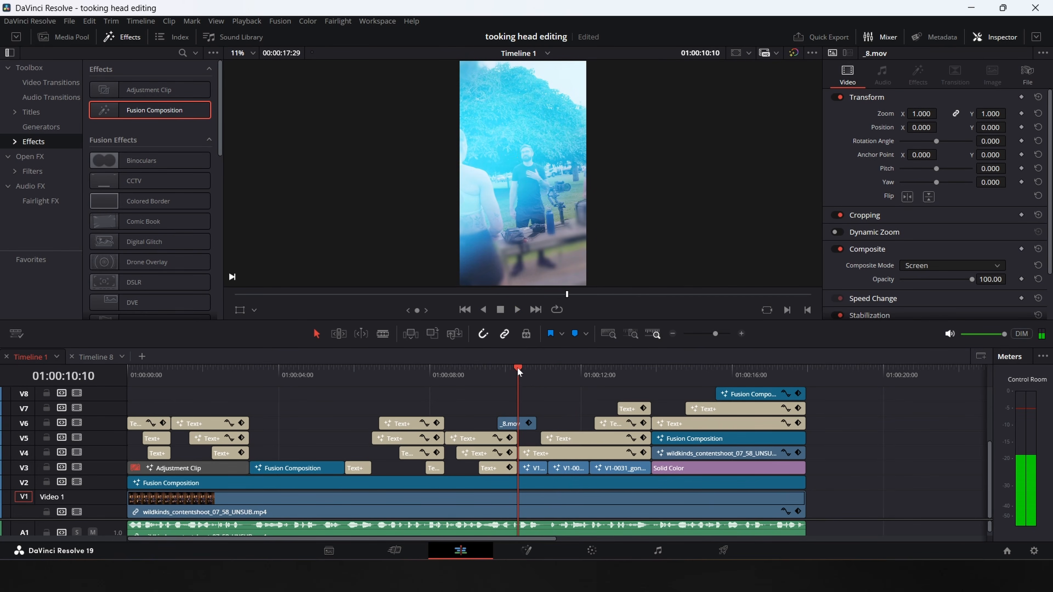
click(512, 425)
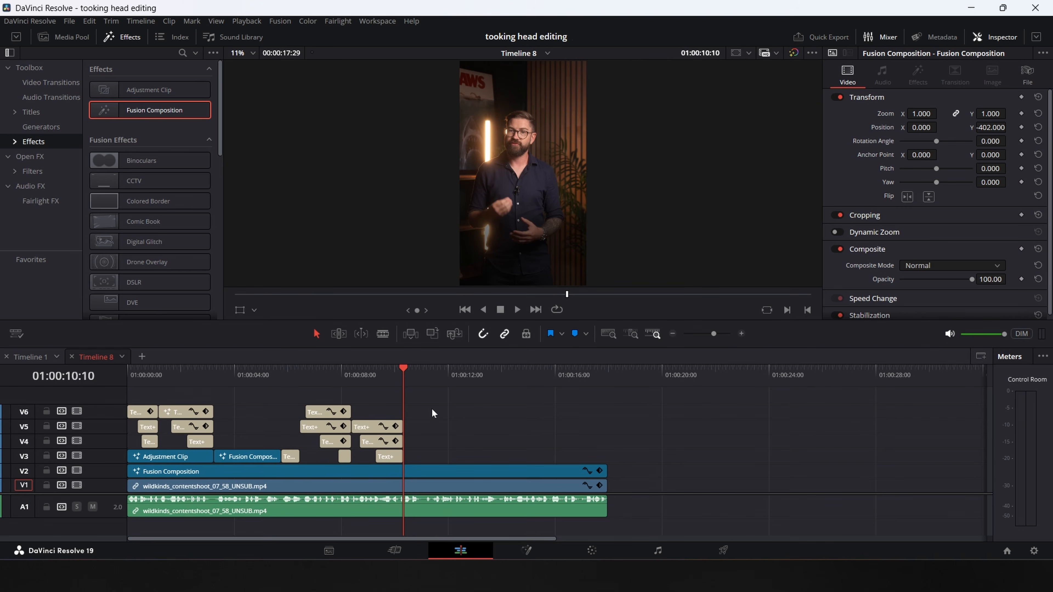
click(414, 413)
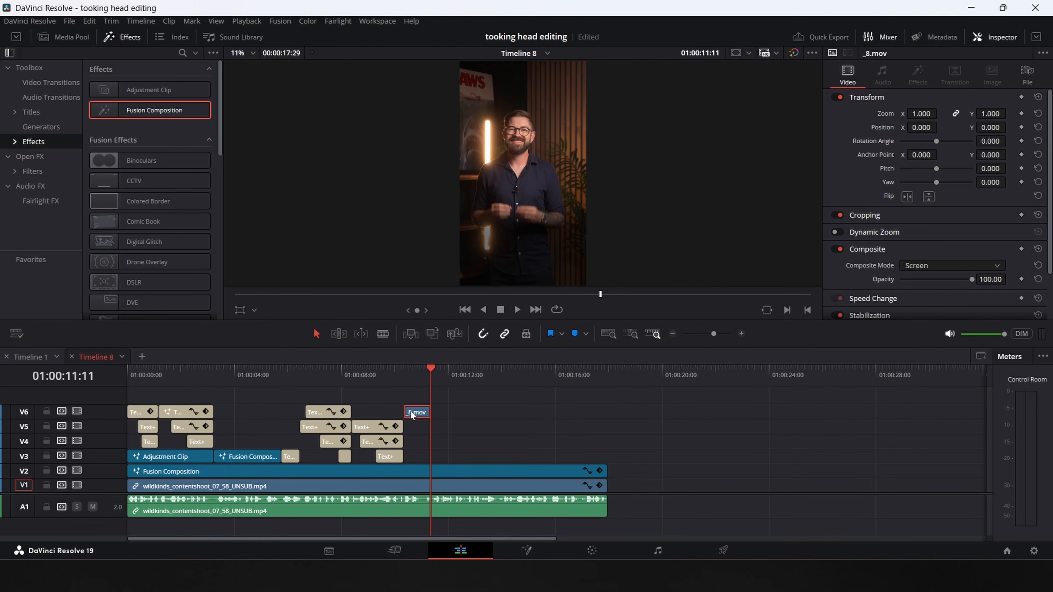
drag(411, 412, 404, 414)
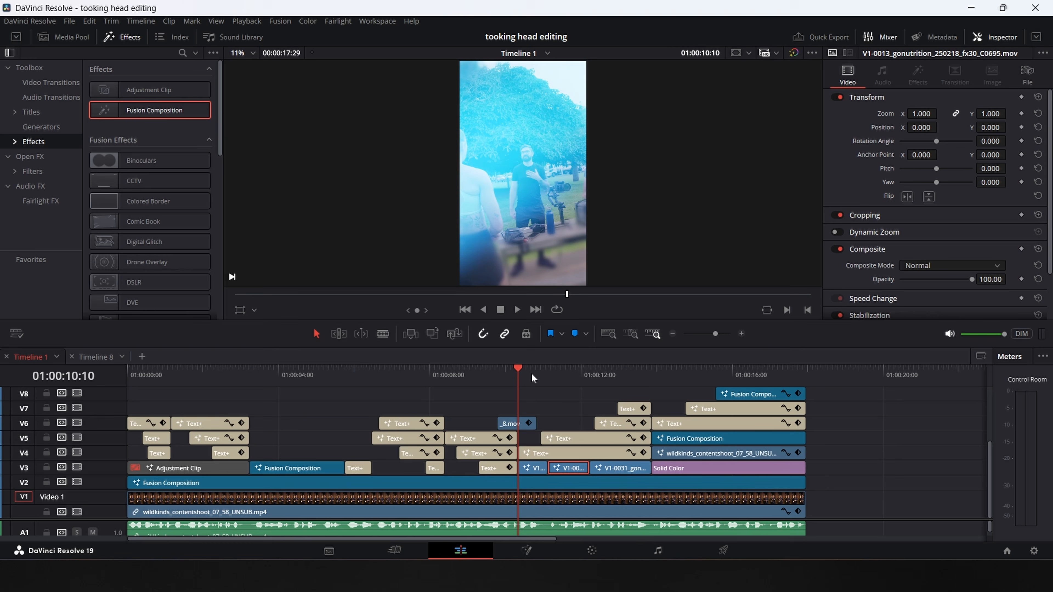
Copy the three V3 B-roll clips and their "#1" and "customer" titles from Timeline 1 to Timeline 8, starting them at 01:00:10:10.
click(537, 376)
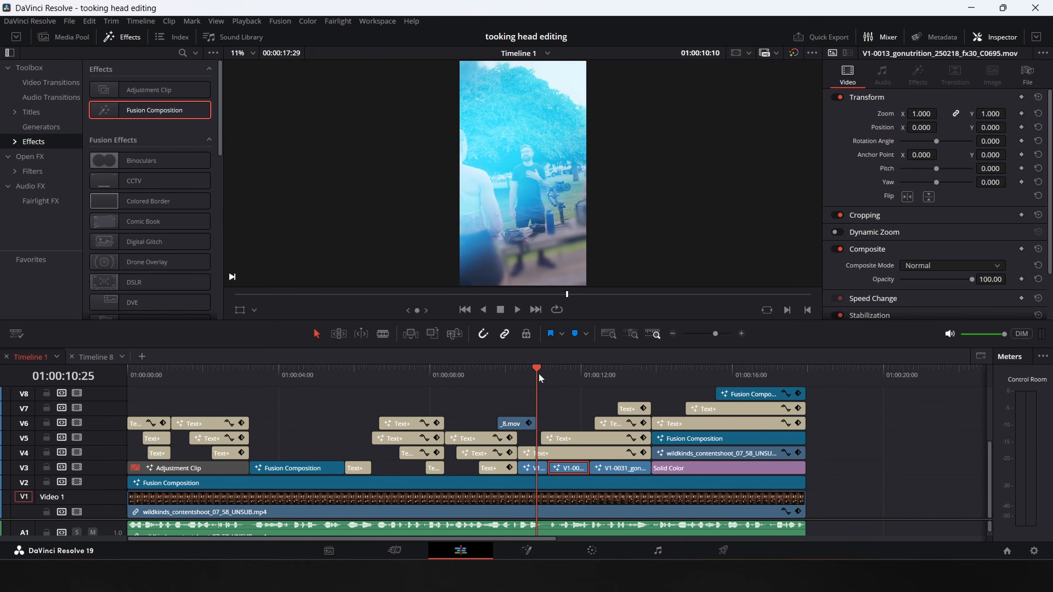
mouse_move(539, 375)
mouse_down()
mouse_move(550, 377)
mouse_move(539, 377)
mouse_up()
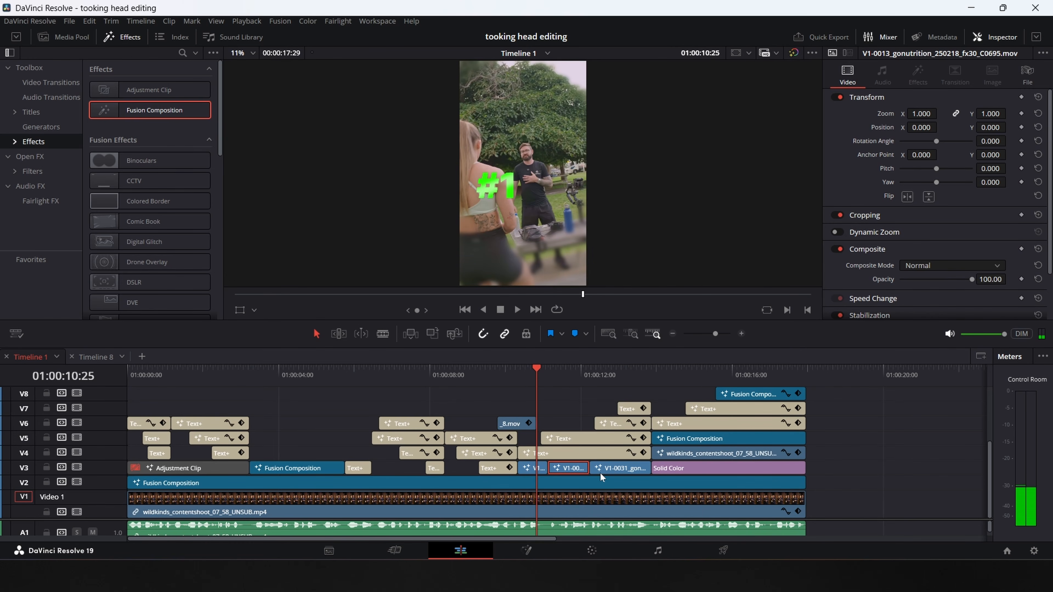
ctrl+click(612, 469)
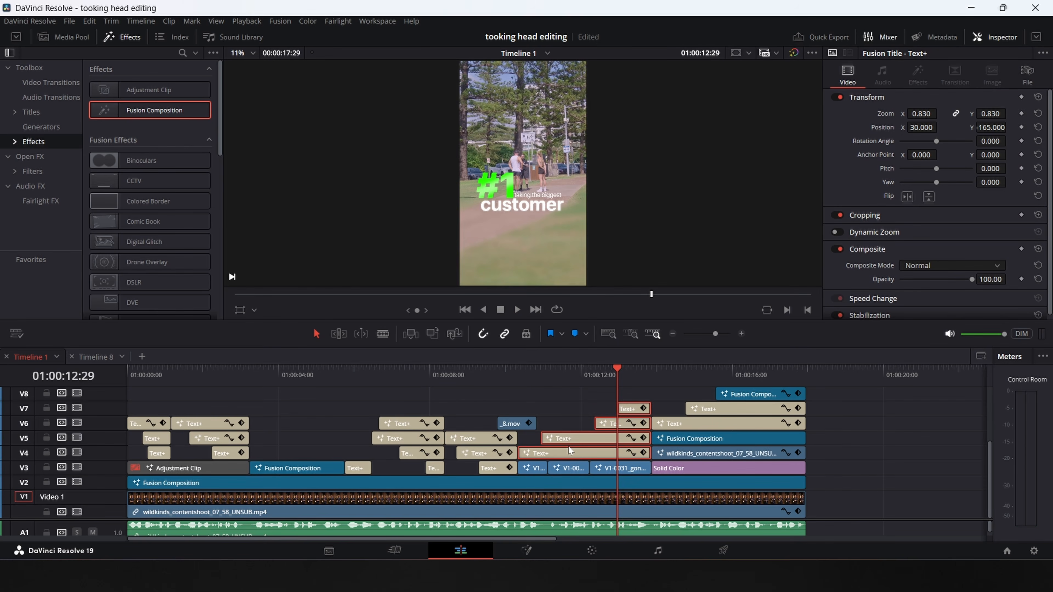
click(99, 356)
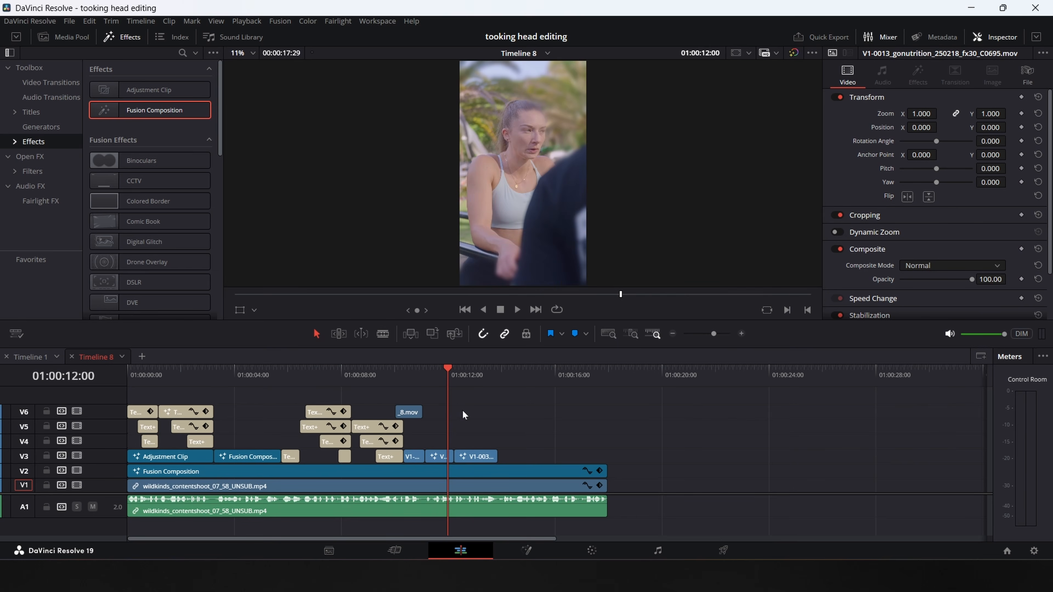
drag(464, 430, 411, 429)
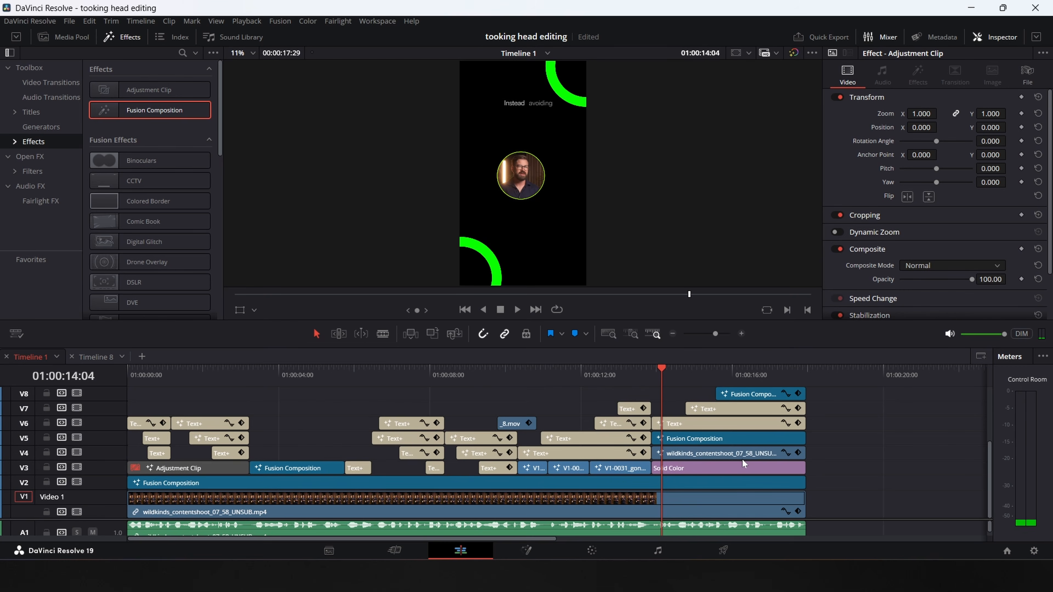
Add a Solid Color generator on V3 of Timeline 8 from 01:00:13:26 and trim it to the end of the footage.
click(721, 469)
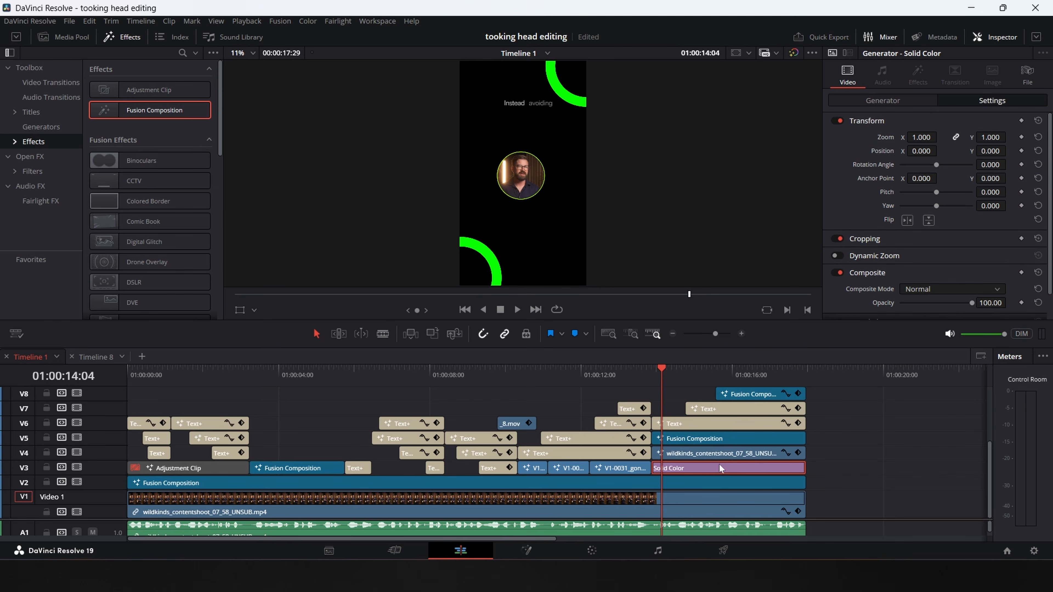
click(41, 126)
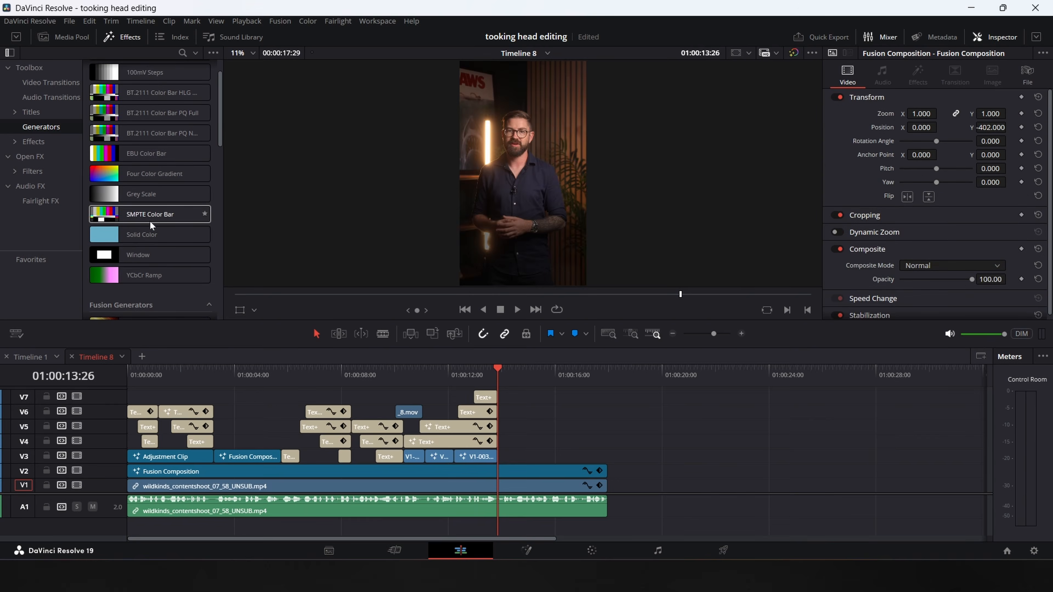
drag(139, 237, 551, 456)
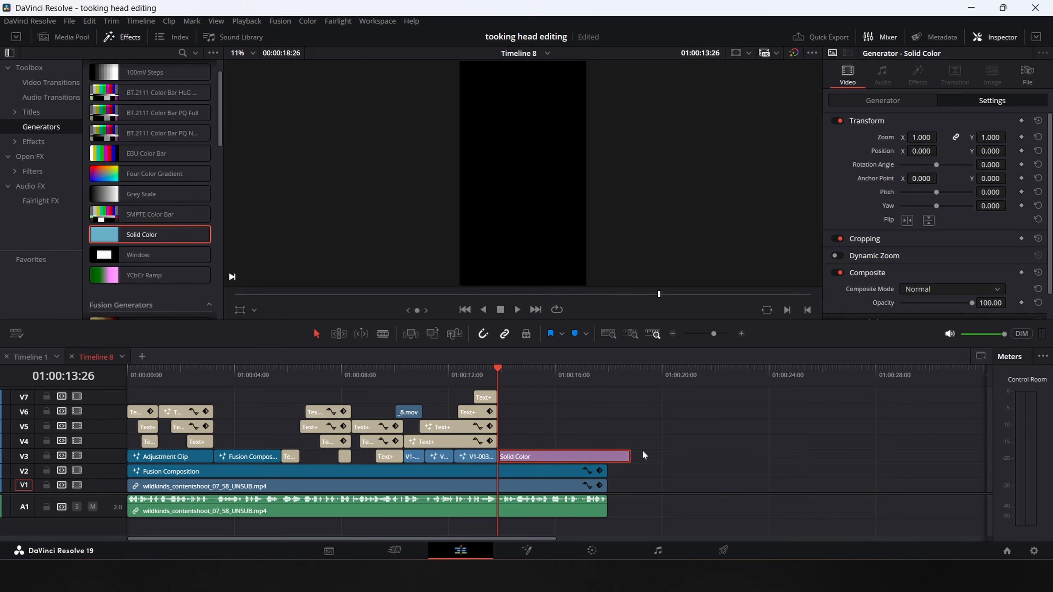
drag(632, 455, 606, 456)
Split the talking-head clip at 01:00:13:26 and duplicate its second part onto V4 above the solid color.
alt+click(545, 487)
key(ctrl+b)
click(556, 487)
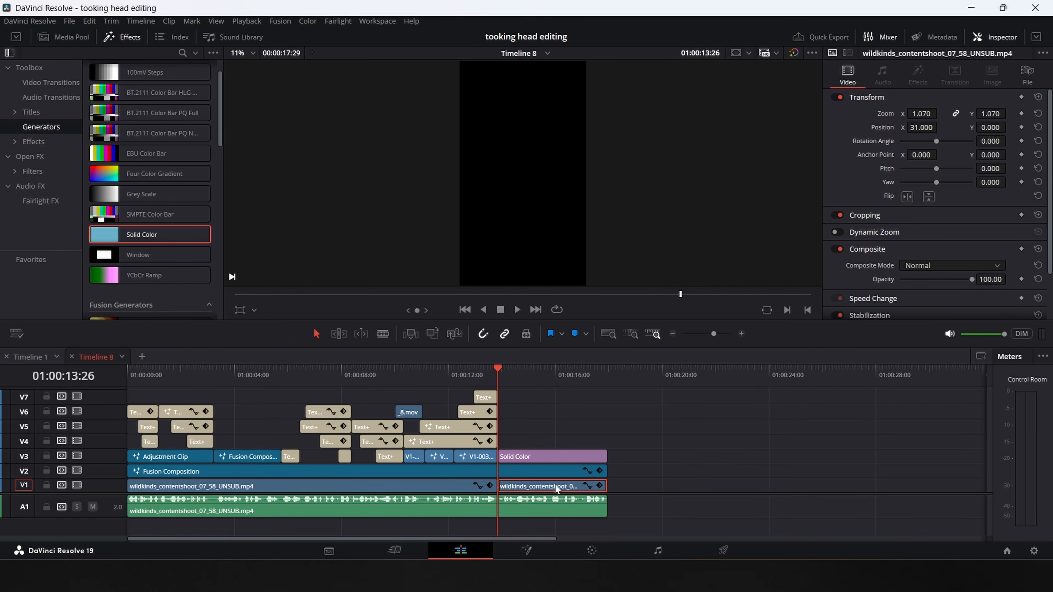
drag(557, 489, 558, 442)
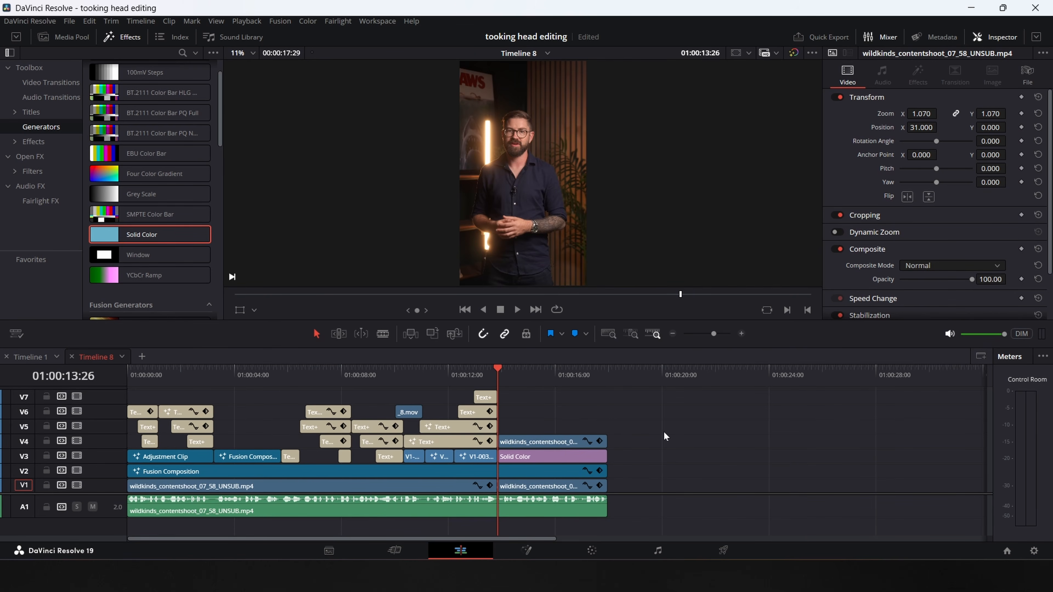
Open the V4 talking-head clip in Fusion and mask it with an ellipse about 0.55 wide around the speaker's face.
right_click(551, 440)
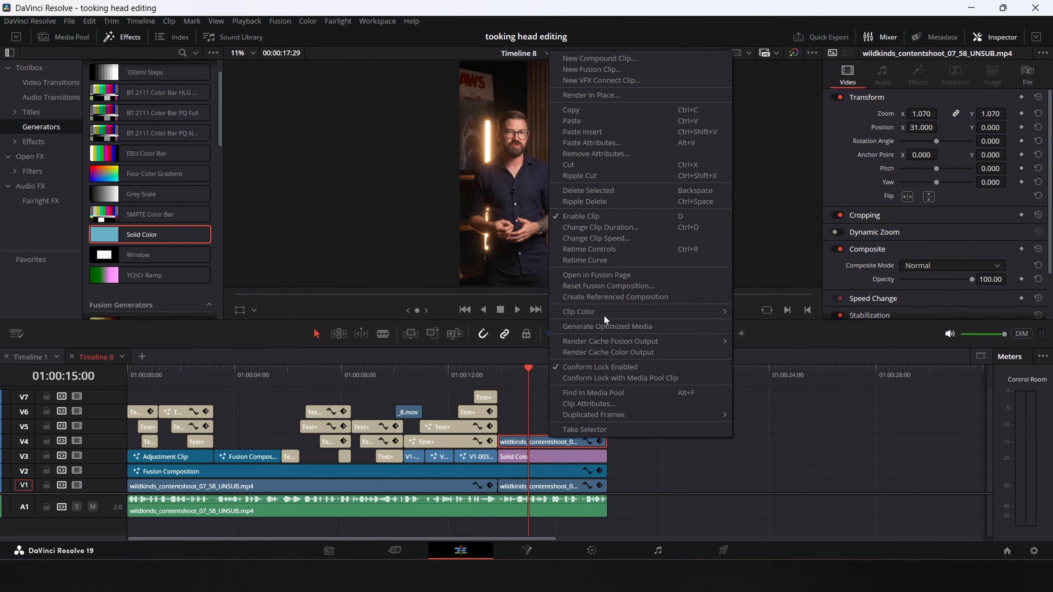
click(609, 275)
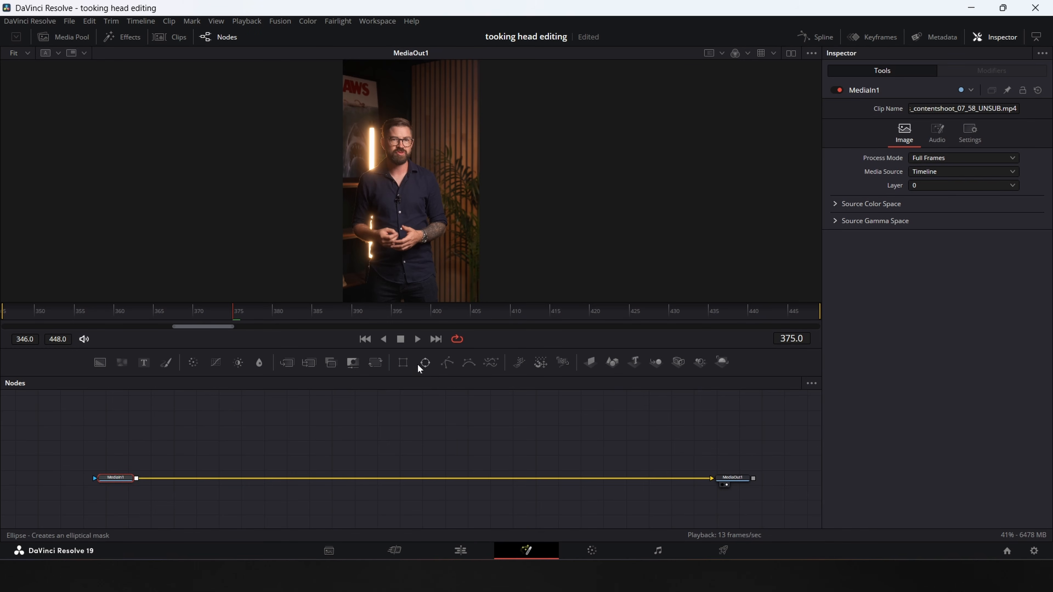
click(425, 364)
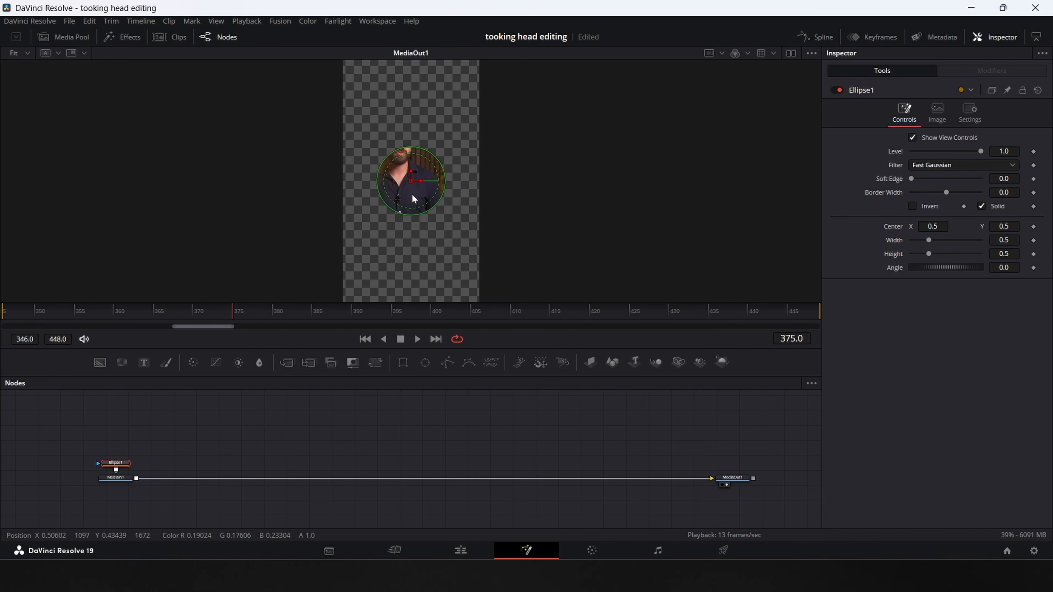
drag(413, 187, 399, 157)
Merge a lime Background (red 0.56, green 1.0, blue 0.0), masked by a copy of the ellipse, over the face clip.
drag(100, 362, 199, 434)
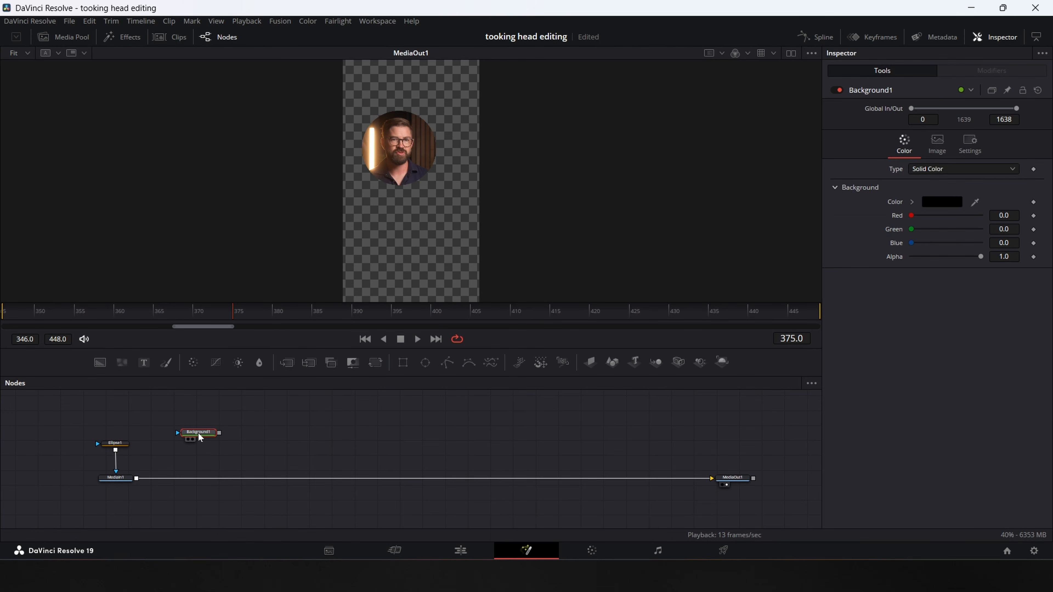
click(119, 448)
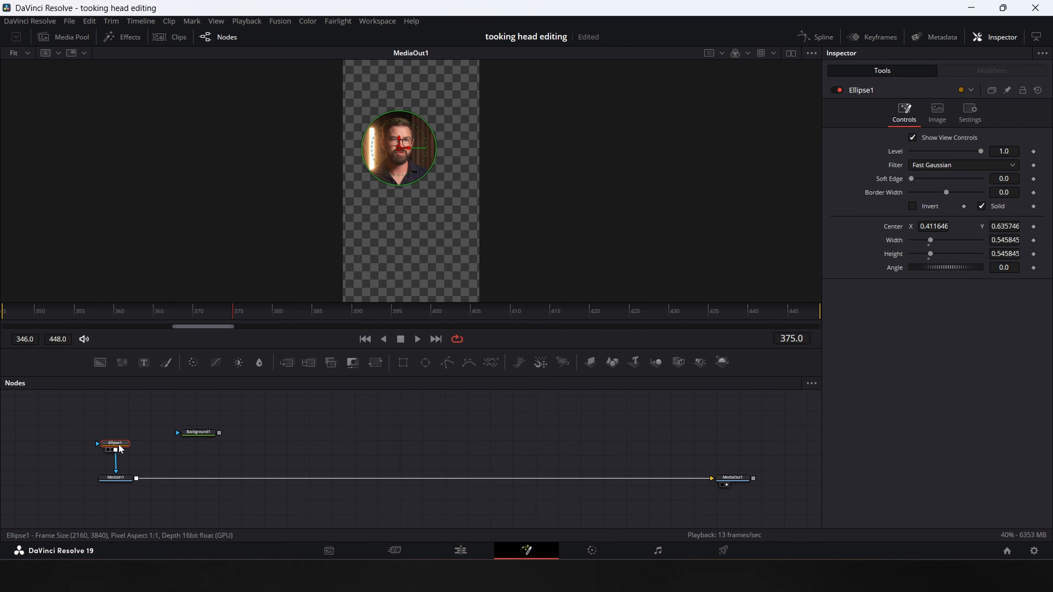
click(195, 409)
key(ctrl+v)
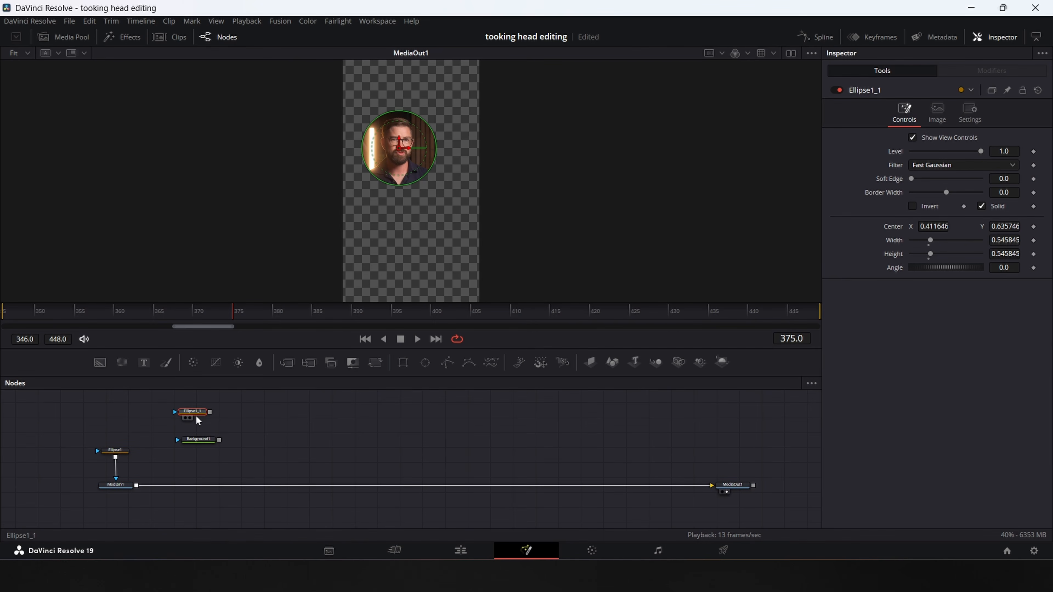
drag(197, 417, 136, 485)
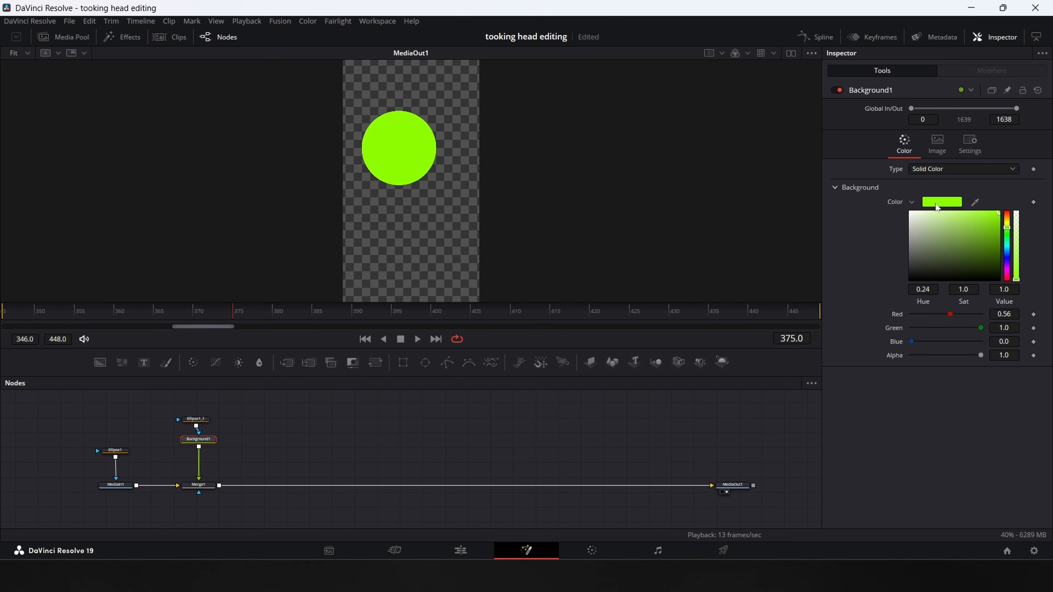
click(912, 203)
Turn the copied ellipse into an outline with border width 0.0048, and add a Transform sized 0.614 after the merge to shrink and center the circle.
click(196, 420)
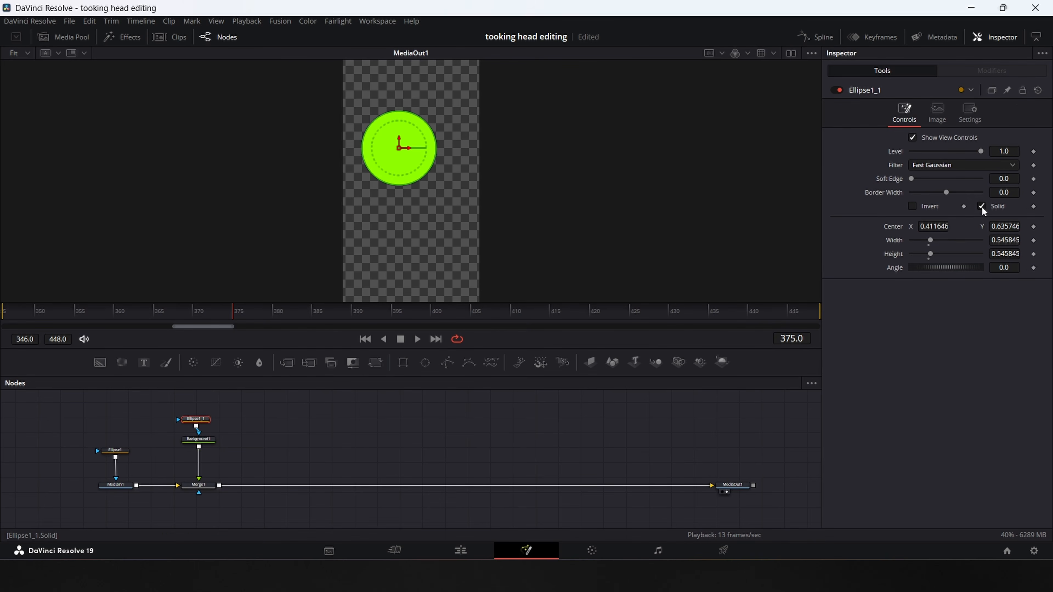
click(982, 207)
drag(1004, 192, 1010, 192)
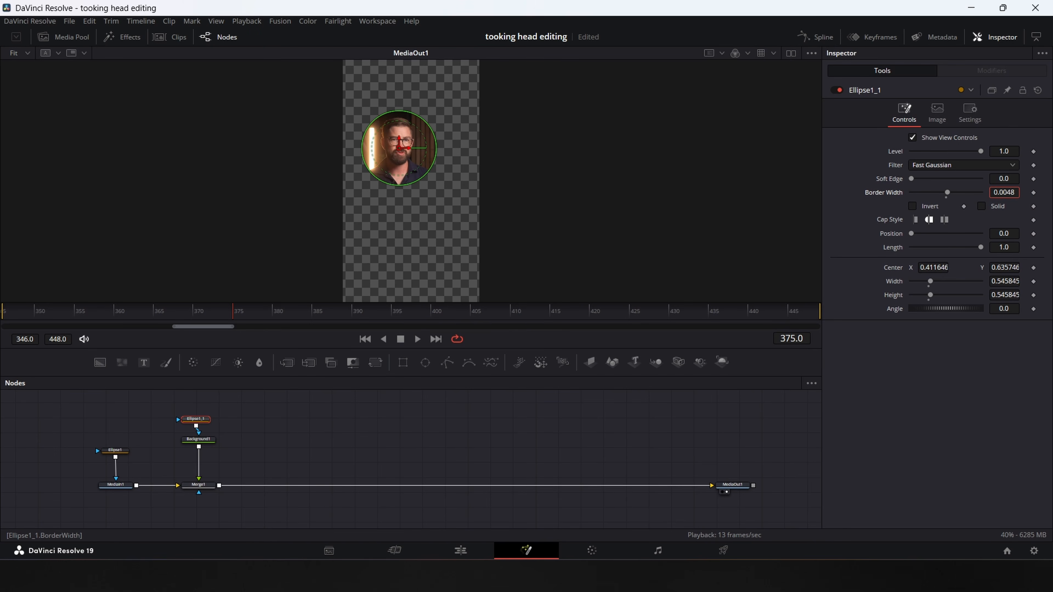
click(397, 435)
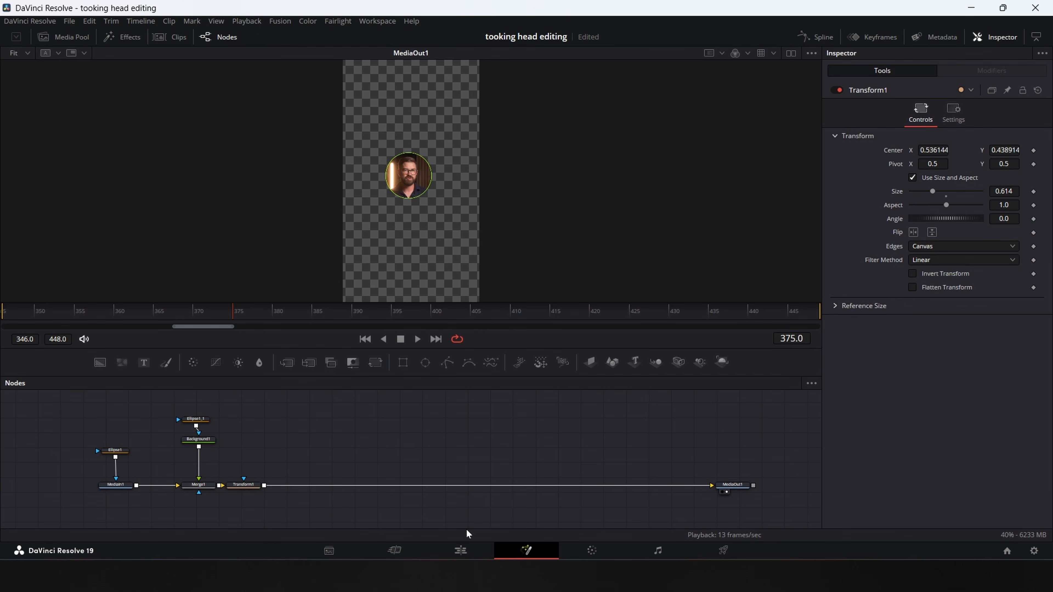
Place a Fusion Composition on V5 above the circular talking-head clip, ending with the footage, and open it in Fusion.
click(469, 554)
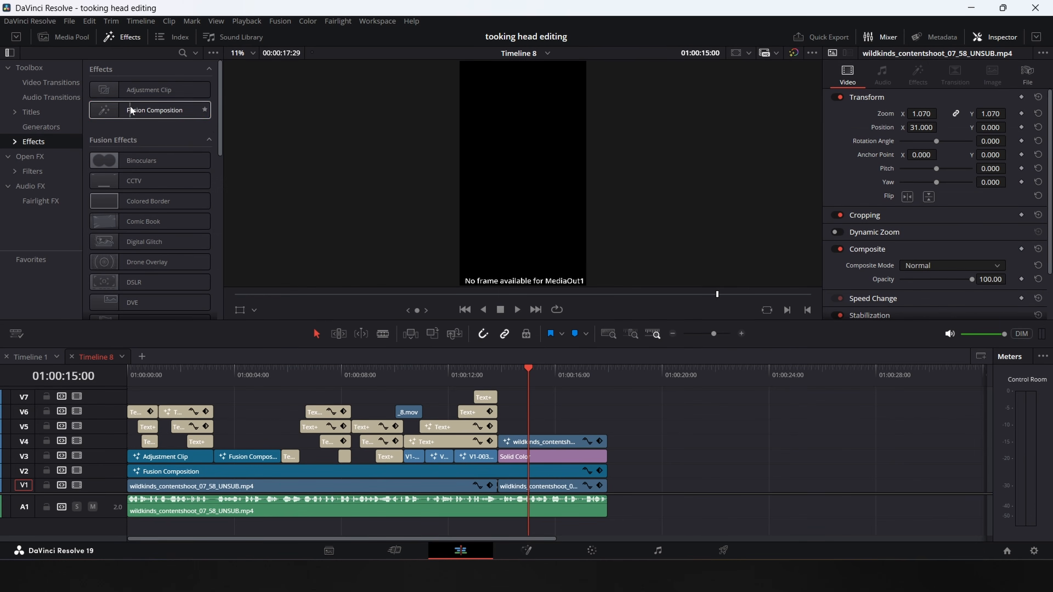
drag(133, 110, 551, 432)
right_click(576, 428)
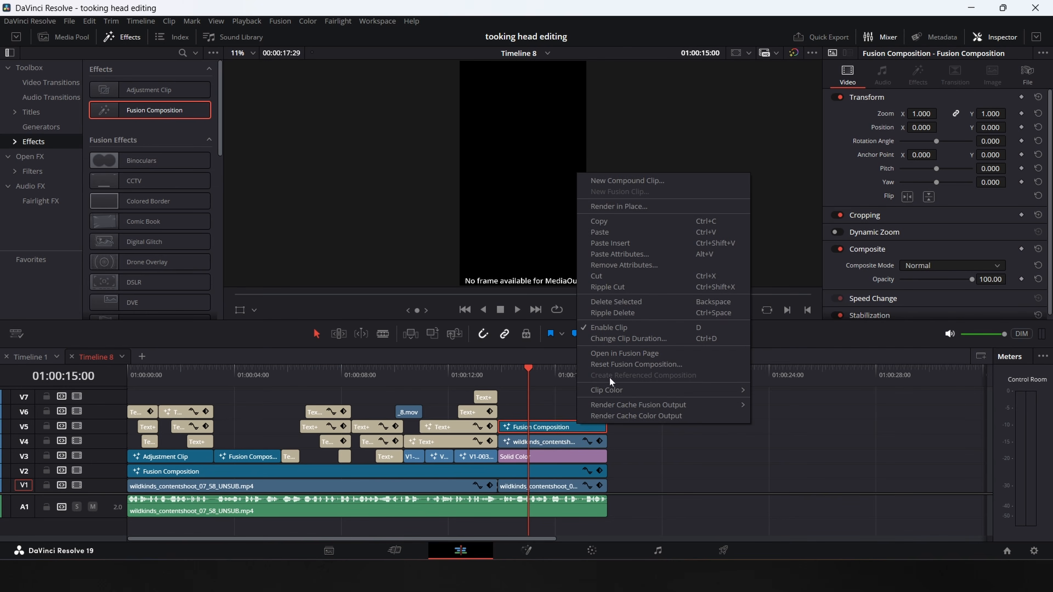
click(620, 353)
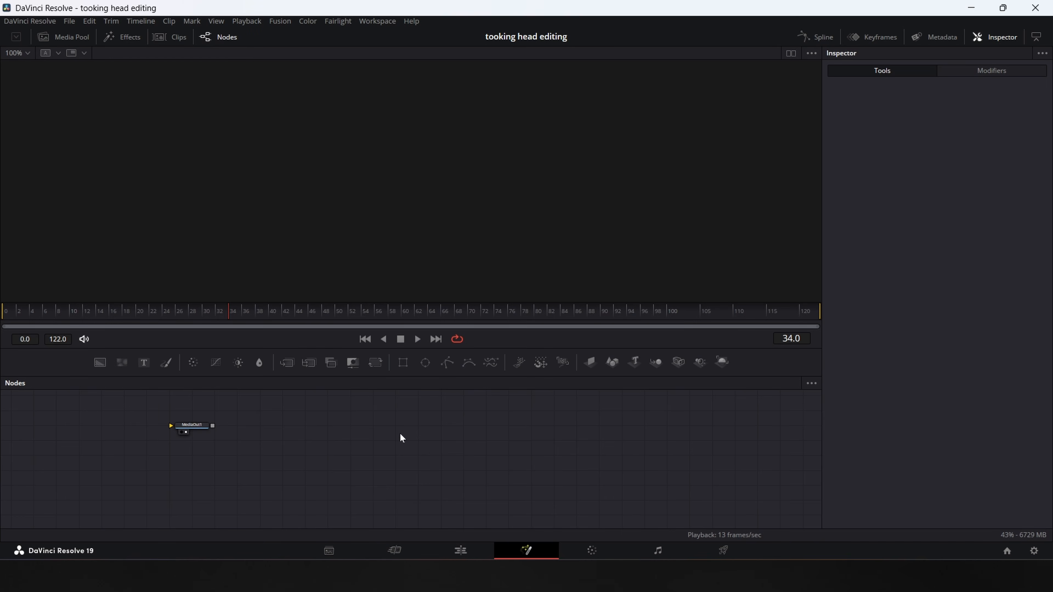
Connect a Background to the MediaOut node, then merge one new Background over another and set the underlying one's alpha to 0.
drag(94, 364, 680, 491)
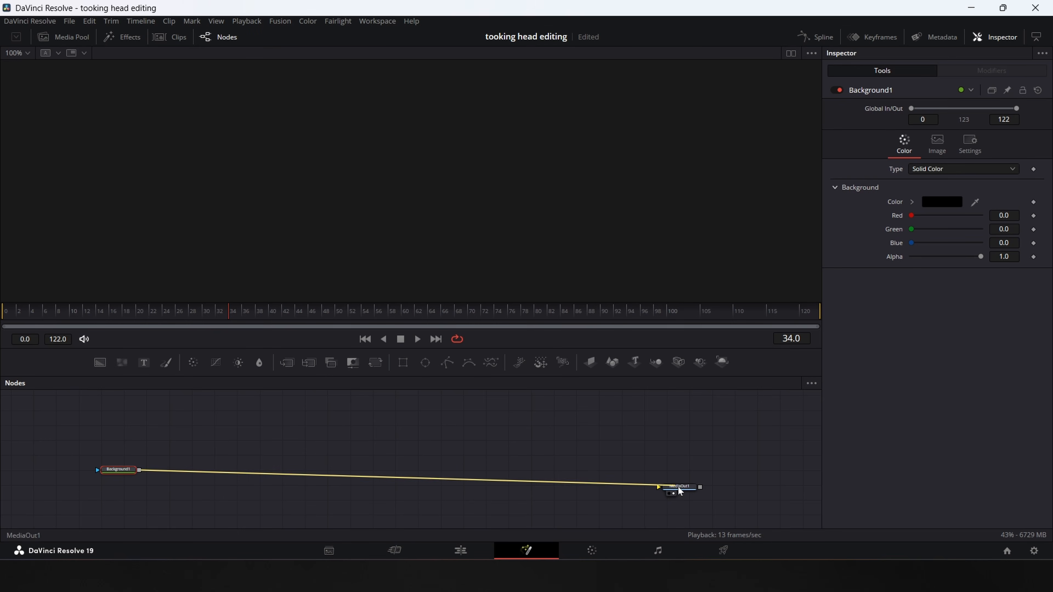
drag(119, 470, 132, 490)
drag(99, 363, 179, 444)
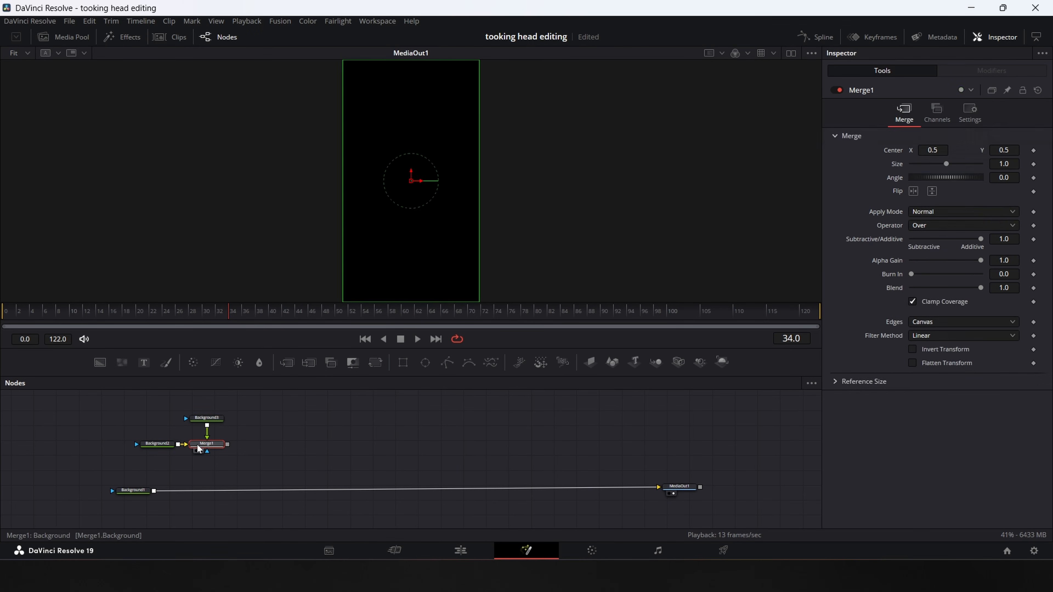
click(198, 451)
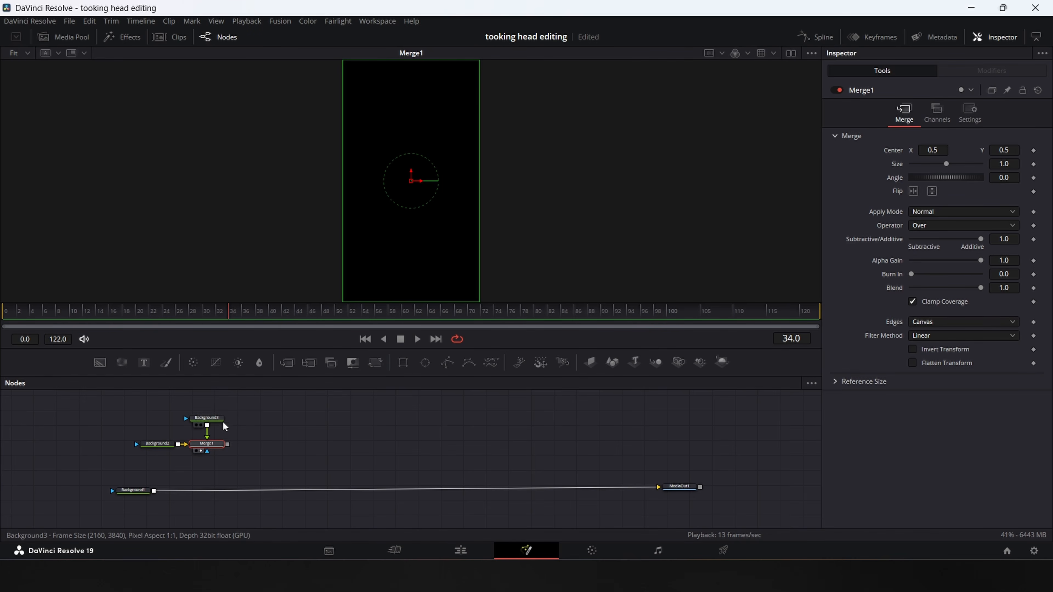
click(154, 445)
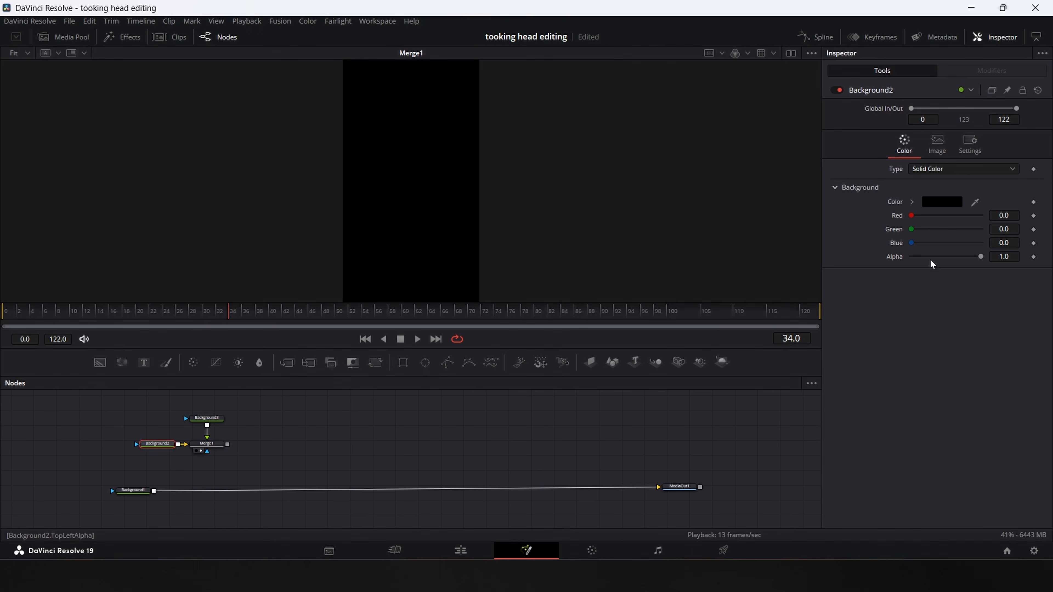
drag(979, 255, 844, 260)
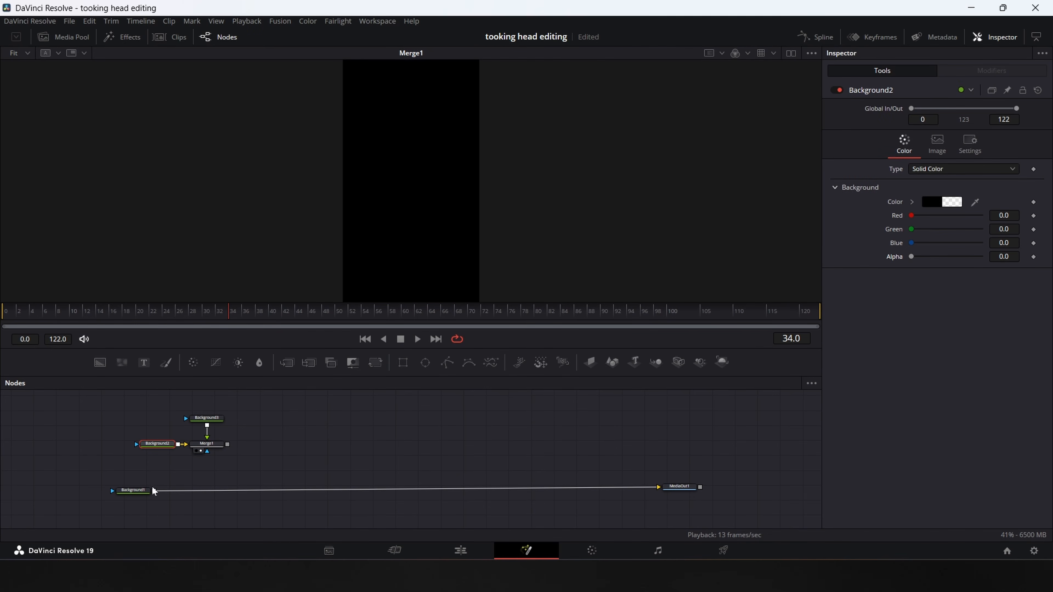
Mask the merged foreground Background with an ellipse about 0.75 wide and make it an outline with border width 0.096.
click(425, 363)
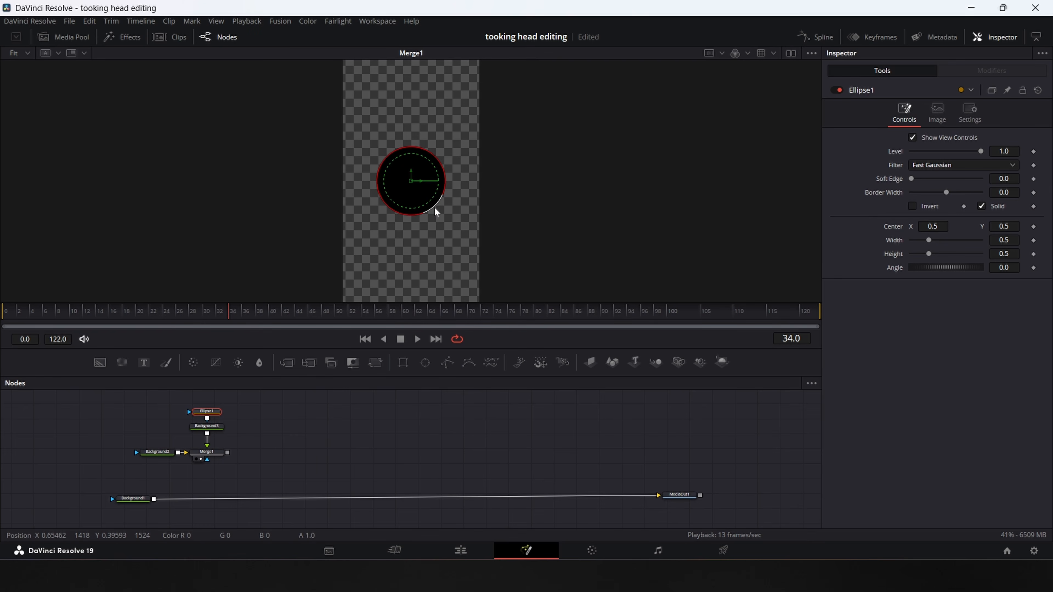
drag(436, 212, 451, 222)
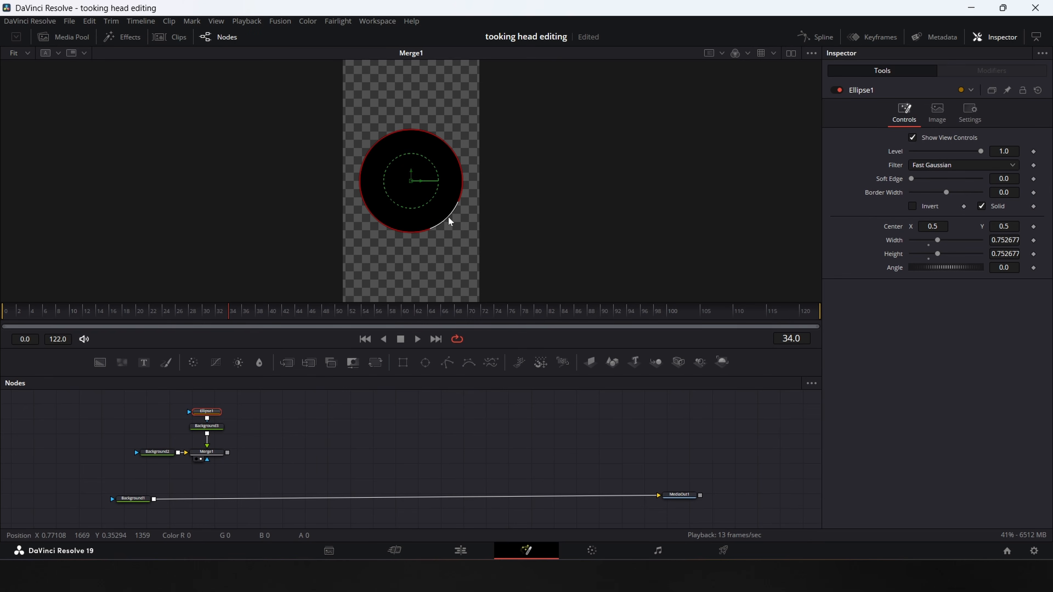
click(981, 206)
drag(947, 192, 963, 192)
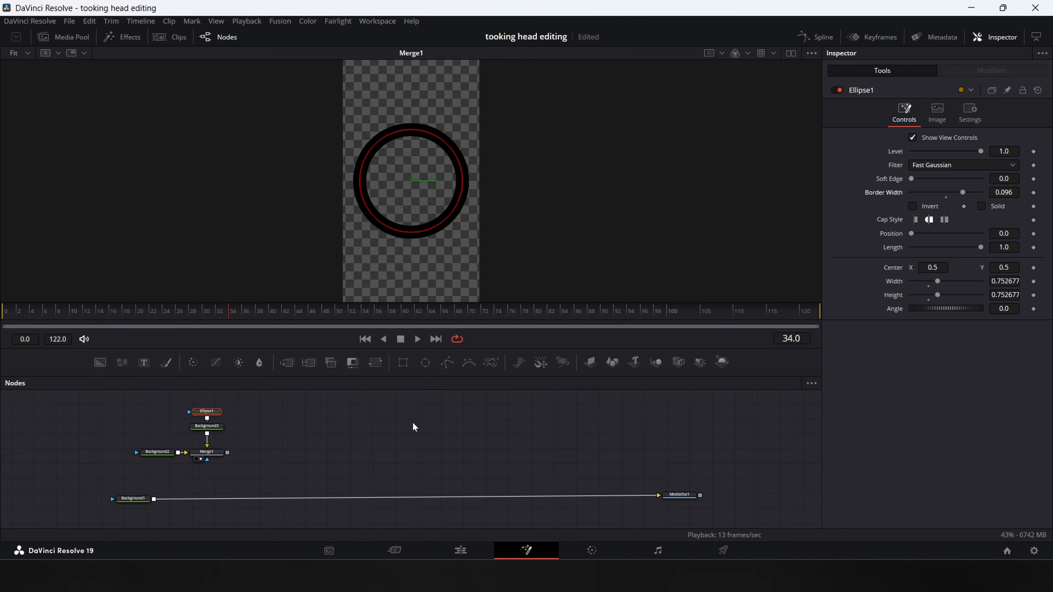
Color the ring green (#00ff2a) and move it to the frame's lower-left corner.
click(207, 426)
click(942, 202)
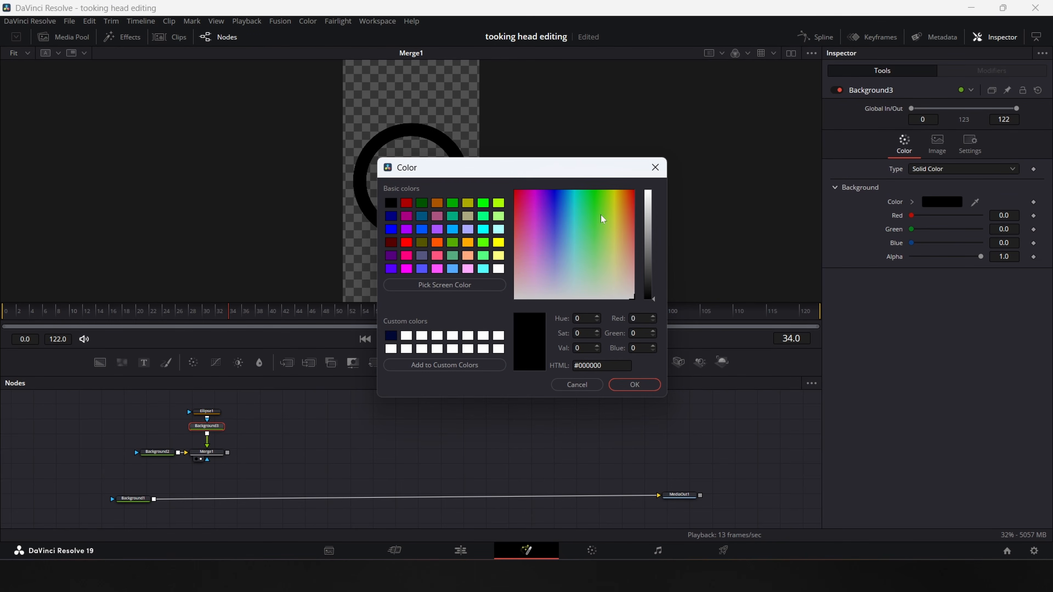
drag(601, 215, 592, 178)
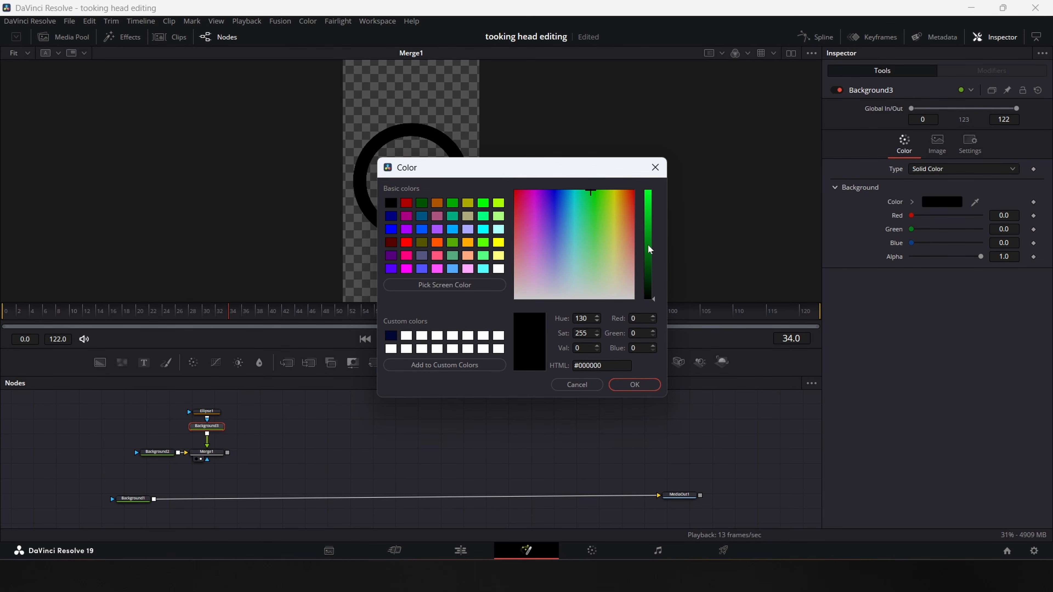
drag(648, 246, 649, 182)
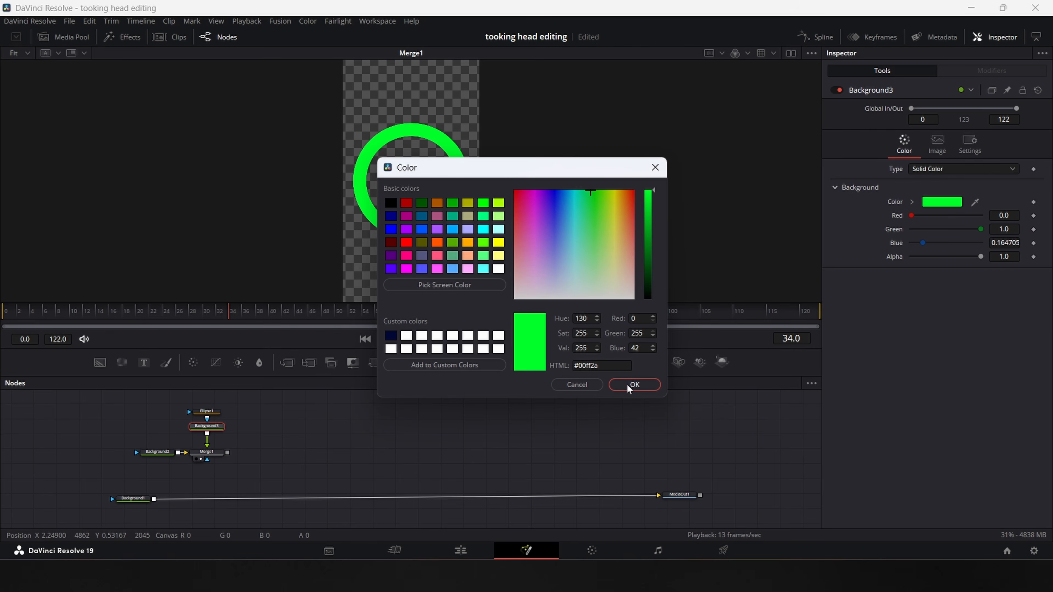
click(634, 384)
click(421, 183)
drag(422, 185, 383, 252)
Merge a copy of the ring, placed at the frame's upper-right corner, and merge both rings over the base Background.
drag(241, 397, 212, 450)
key(ctrl+c)
key(ctrl+v)
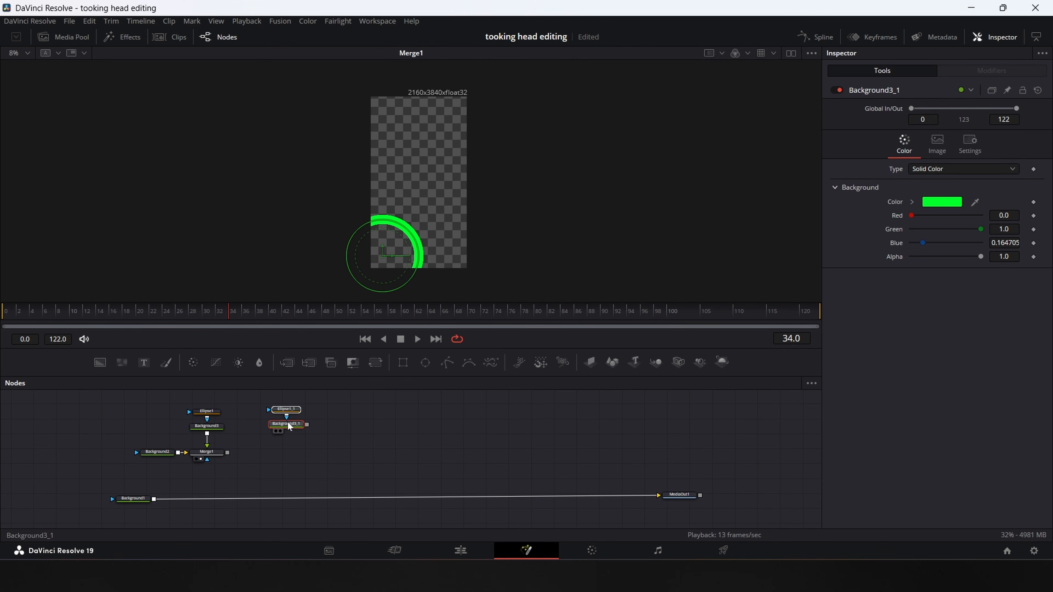
drag(290, 427, 228, 453)
drag(382, 256, 464, 95)
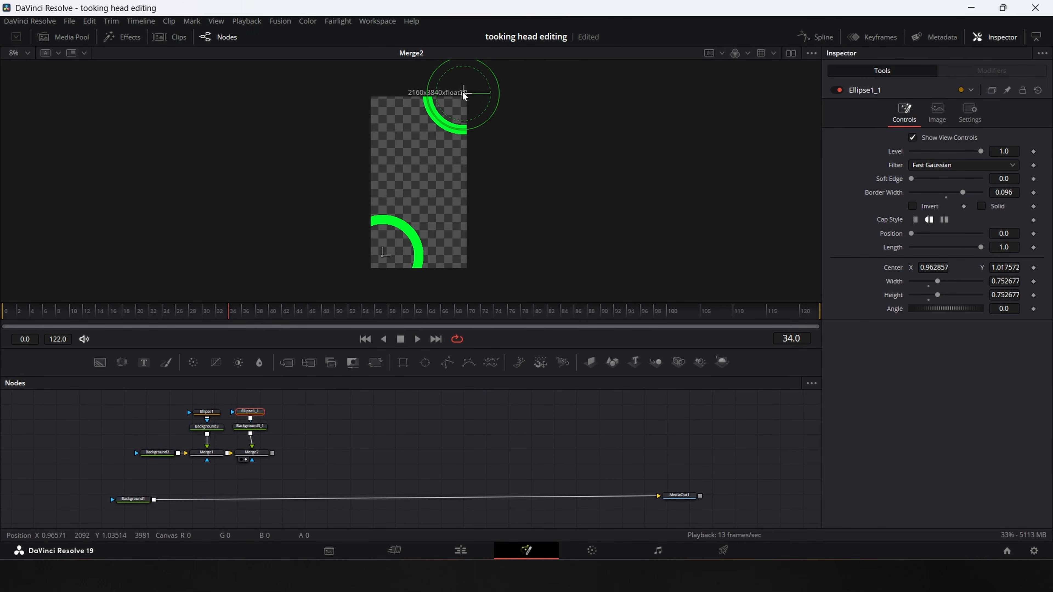
click(369, 446)
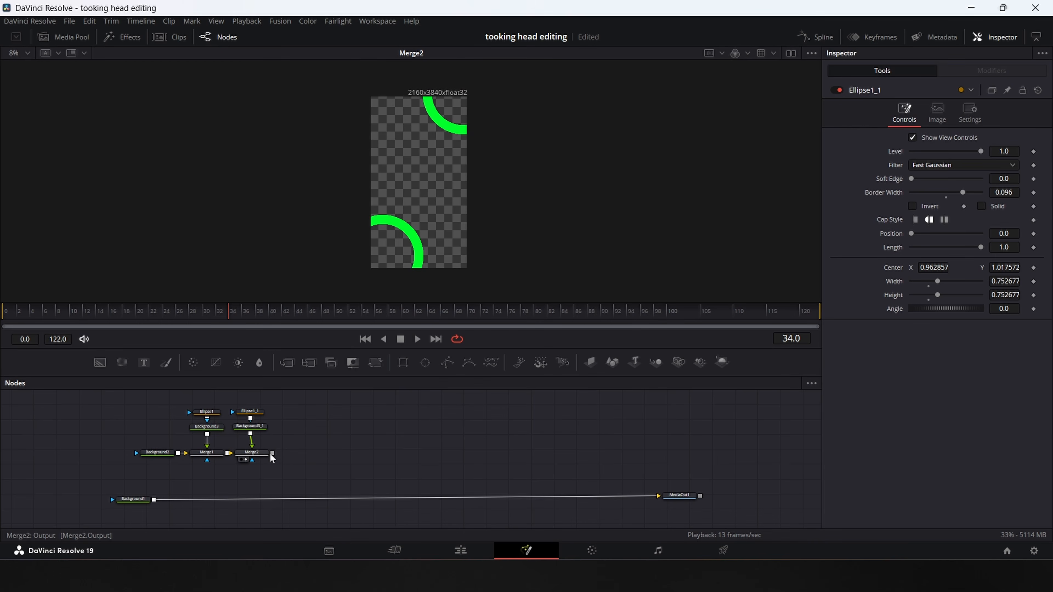
drag(272, 457, 154, 499)
Shift the "Instead avoiding" and "objection" titles on V6 and V7 earlier so they end with the footage.
drag(675, 398, 704, 427)
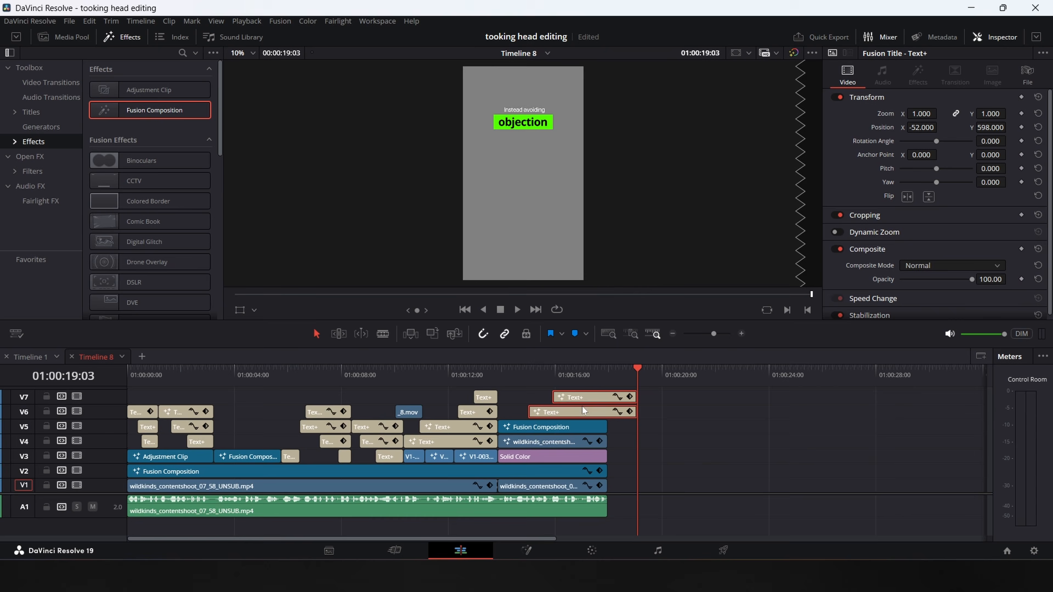
drag(583, 411, 555, 410)
click(653, 421)
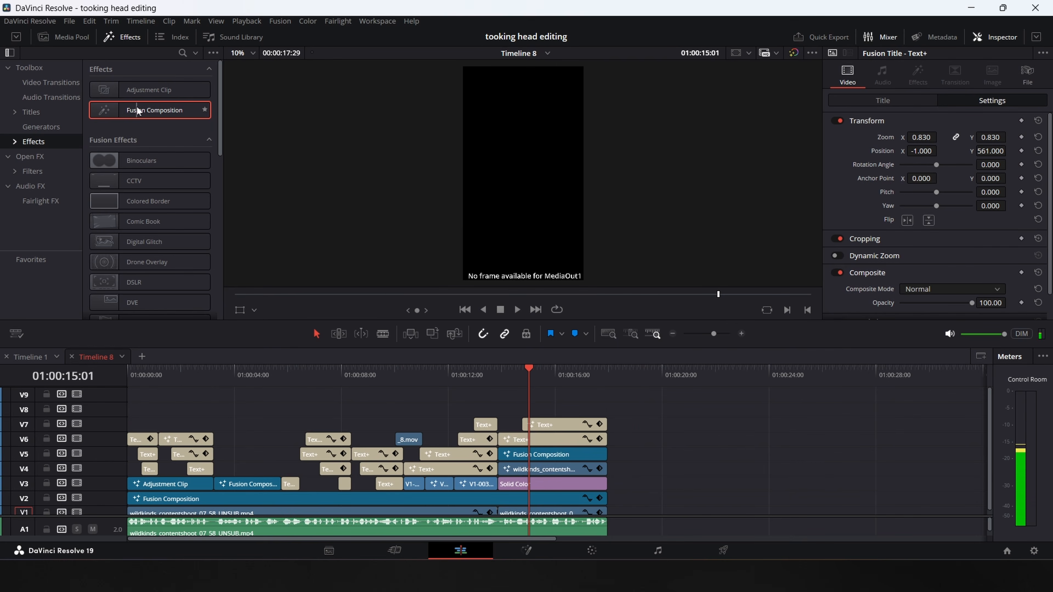
Place a Fusion Composition on V8 above the titles, ending with the footage, and open it in Fusion.
drag(138, 110, 539, 398)
right_click(579, 406)
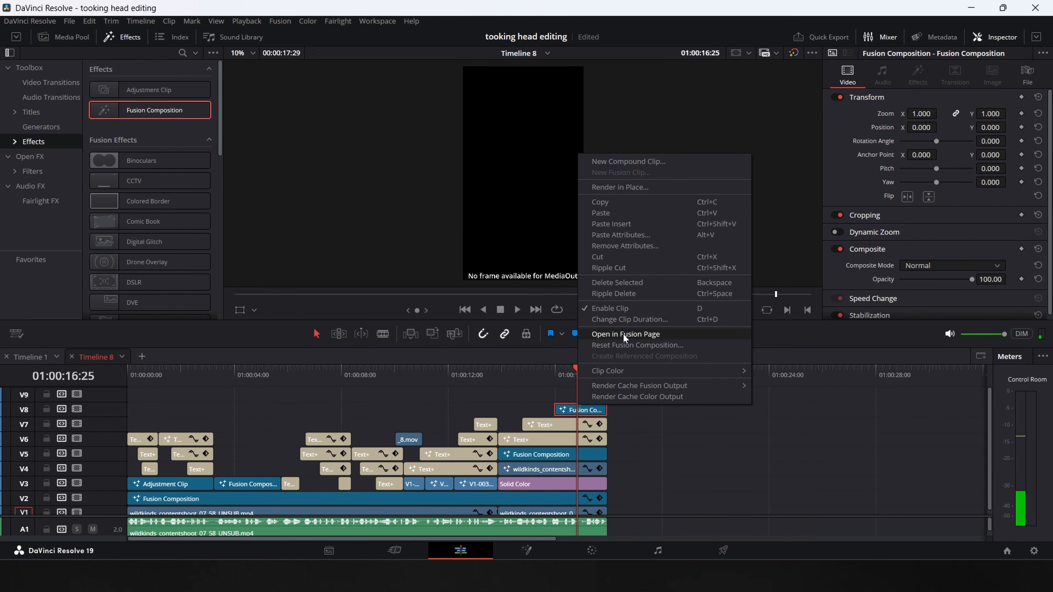
click(624, 336)
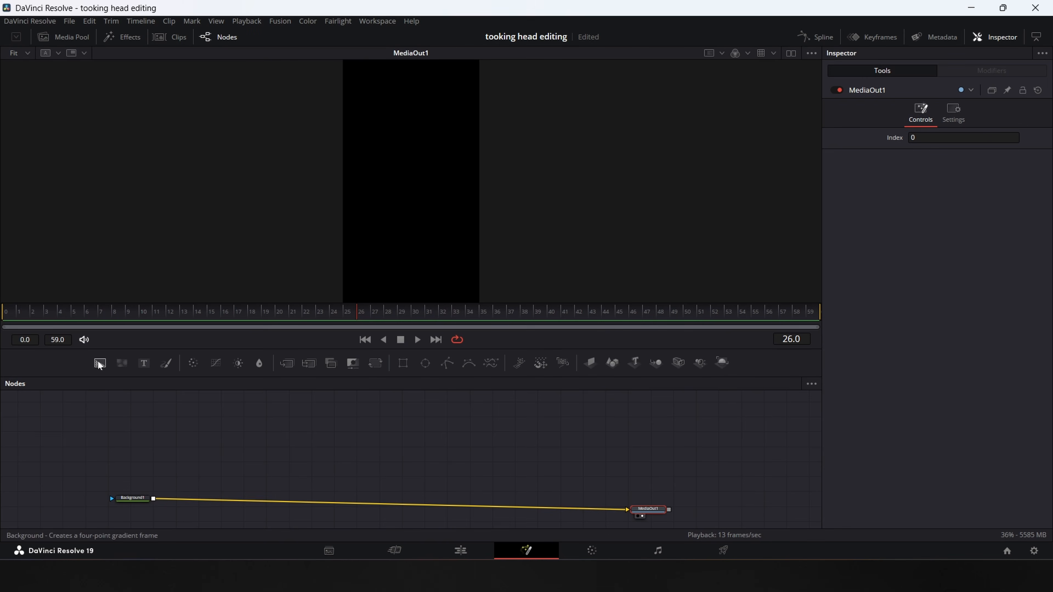
Merge one new Background over another and set the underlying one's alpha to 0.
drag(99, 364, 137, 452)
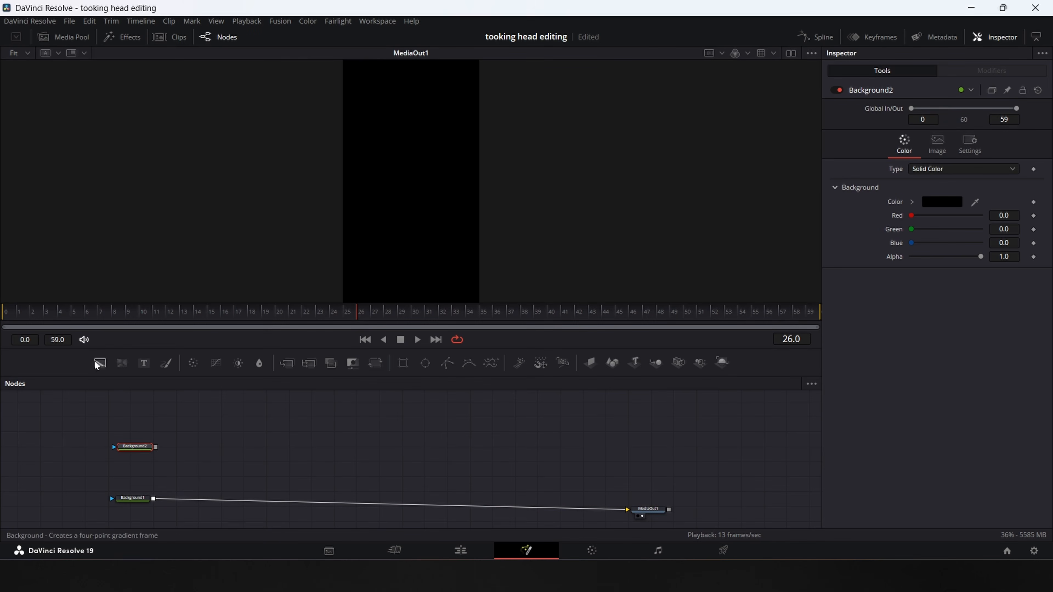
drag(94, 361, 154, 452)
click(174, 460)
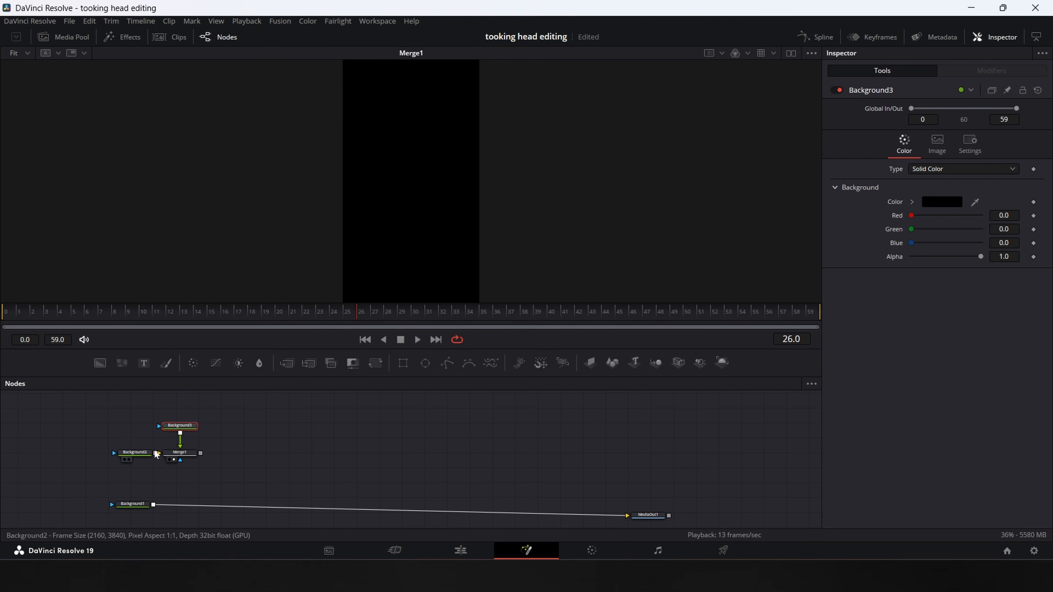
click(146, 452)
drag(981, 256, 886, 258)
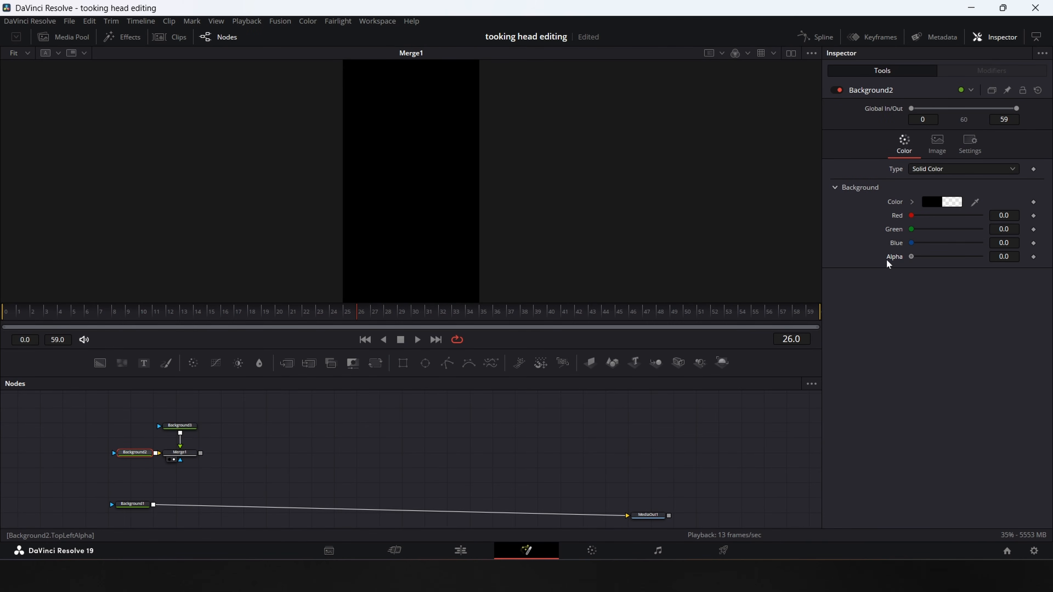
Mask the foreground Background with a rectangle about 0.54 wide and 0.12 high, with corner radius 0.315.
click(186, 424)
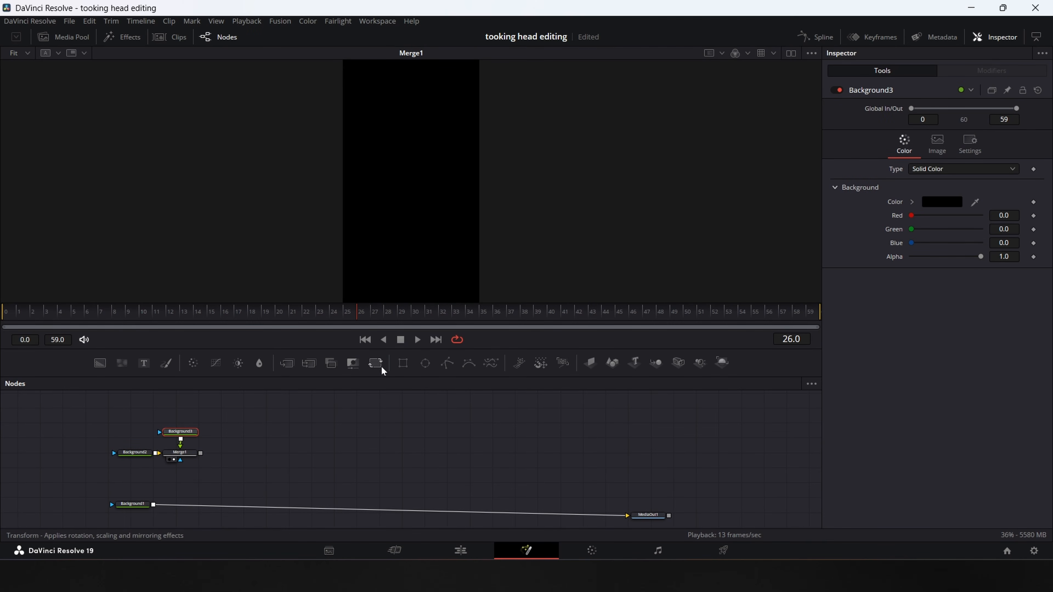
click(404, 365)
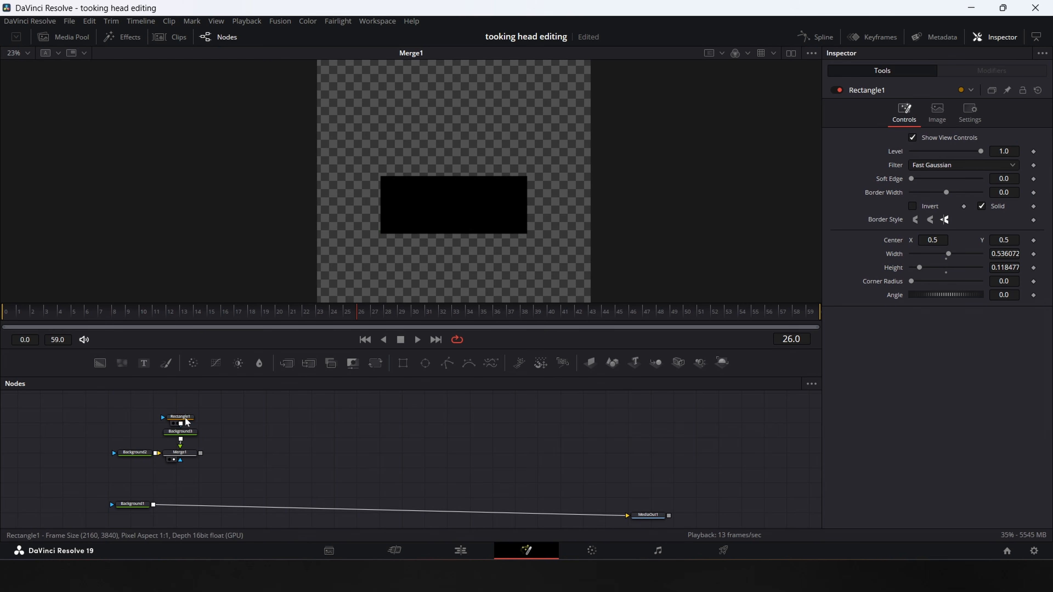
click(184, 419)
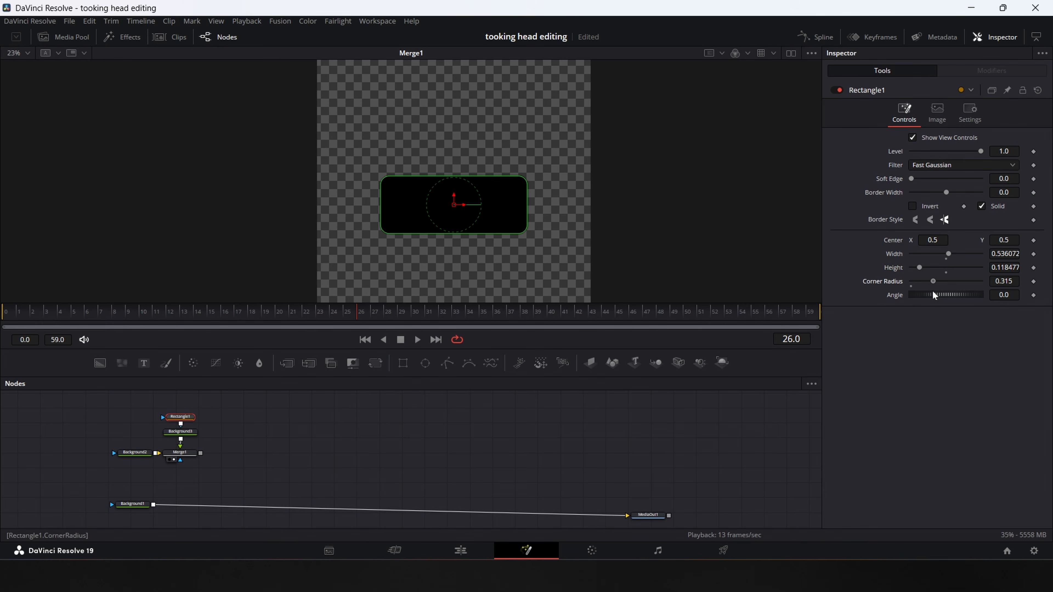
Color the rounded rectangle's Background bright green (#4dff00).
click(180, 431)
click(934, 202)
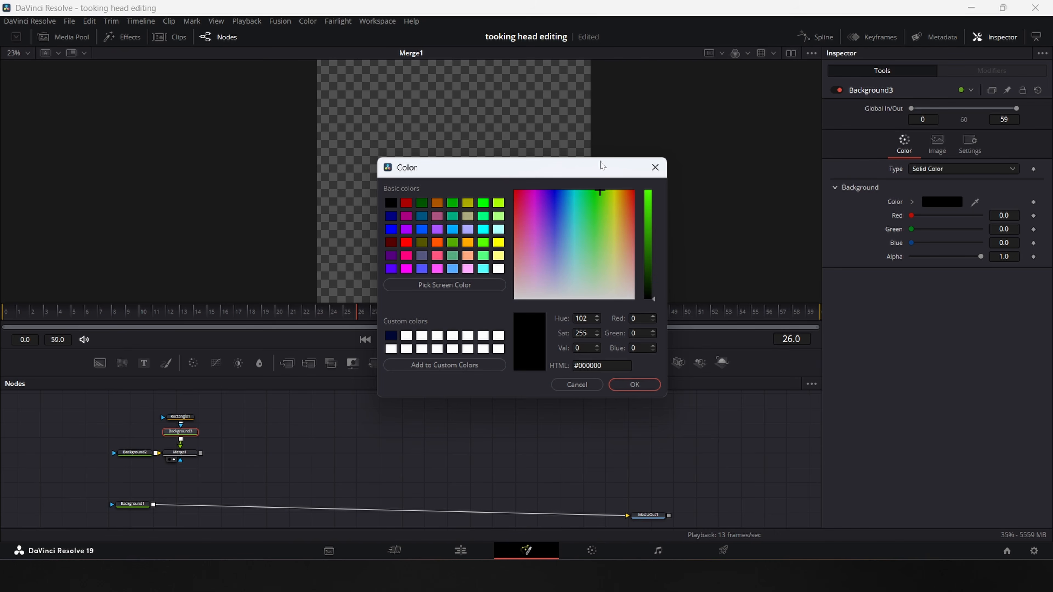
drag(651, 235, 648, 141)
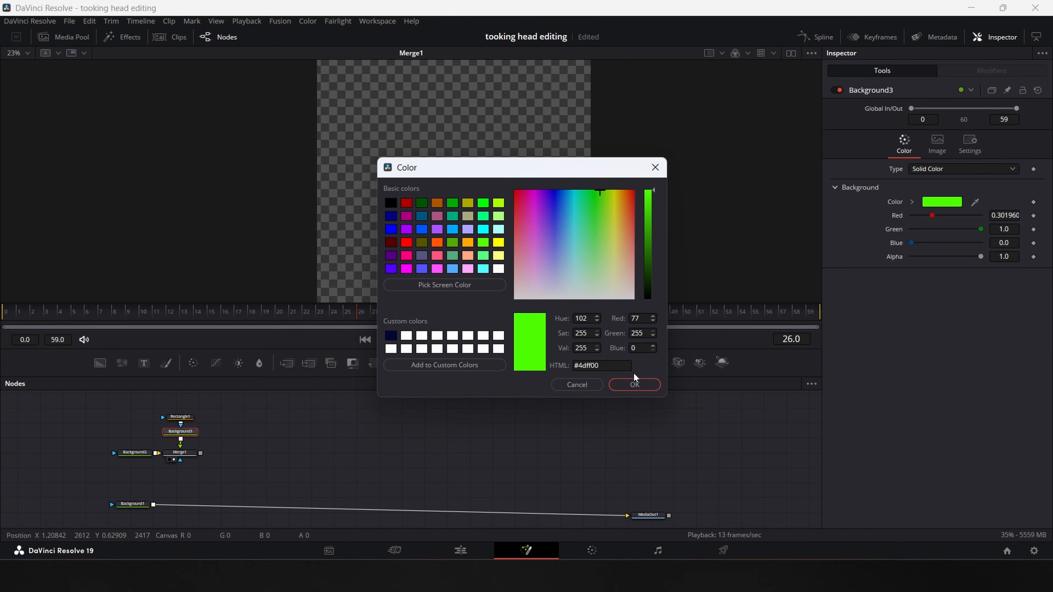
click(631, 382)
Merge a copy of the green rectangle over it, narrowed to a square at its left end and darkened to red 0.227, green 0.714.
mouse_move(189, 438)
mouse_down()
mouse_move(229, 432)
mouse_move(201, 454)
mouse_up()
key(ctrl+c)
key(ctrl+v)
click(529, 242)
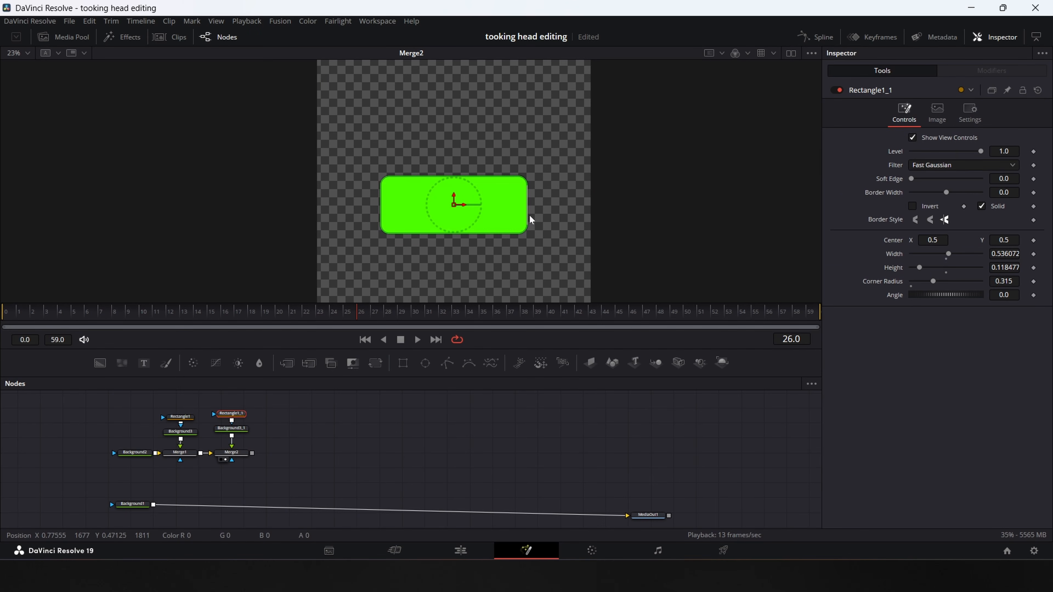
drag(532, 220, 417, 205)
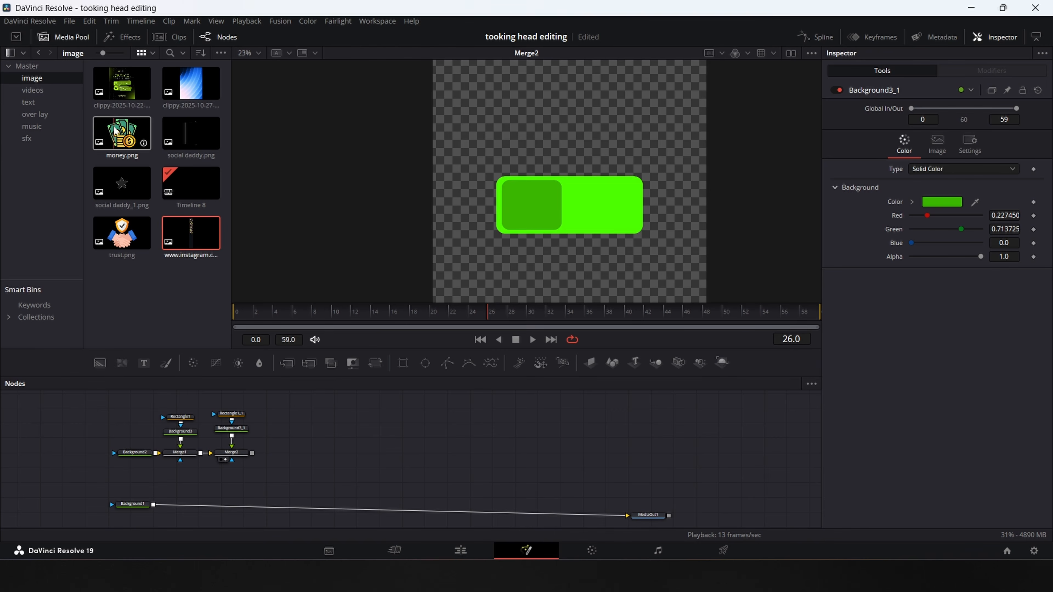
Merge money.png over the badge and add a Transform sized 0.731, centering the image on the dark green square.
drag(116, 132, 250, 460)
click(282, 460)
click(375, 363)
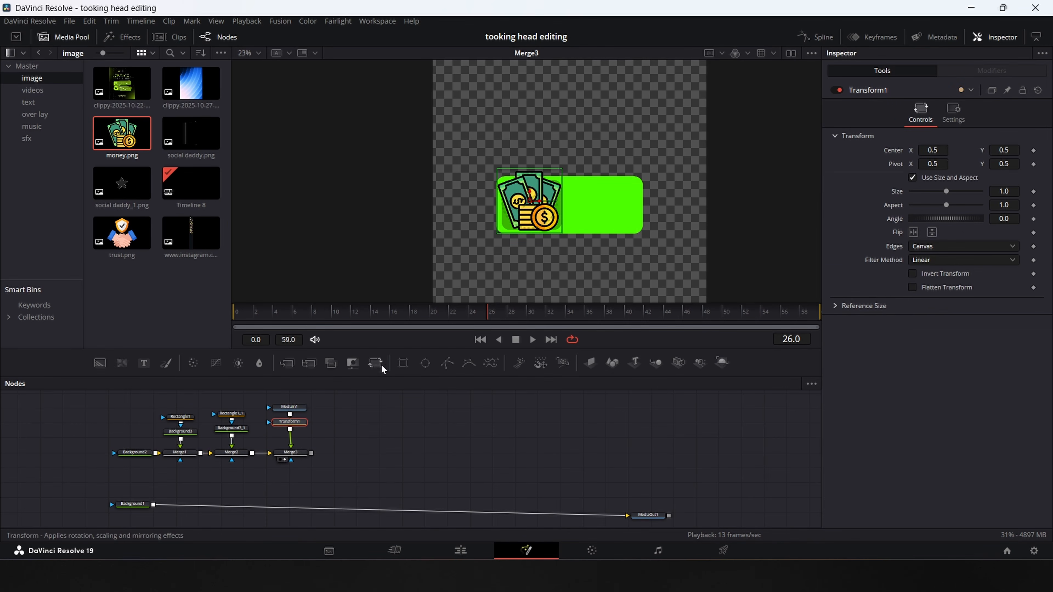
drag(1005, 192, 971, 191)
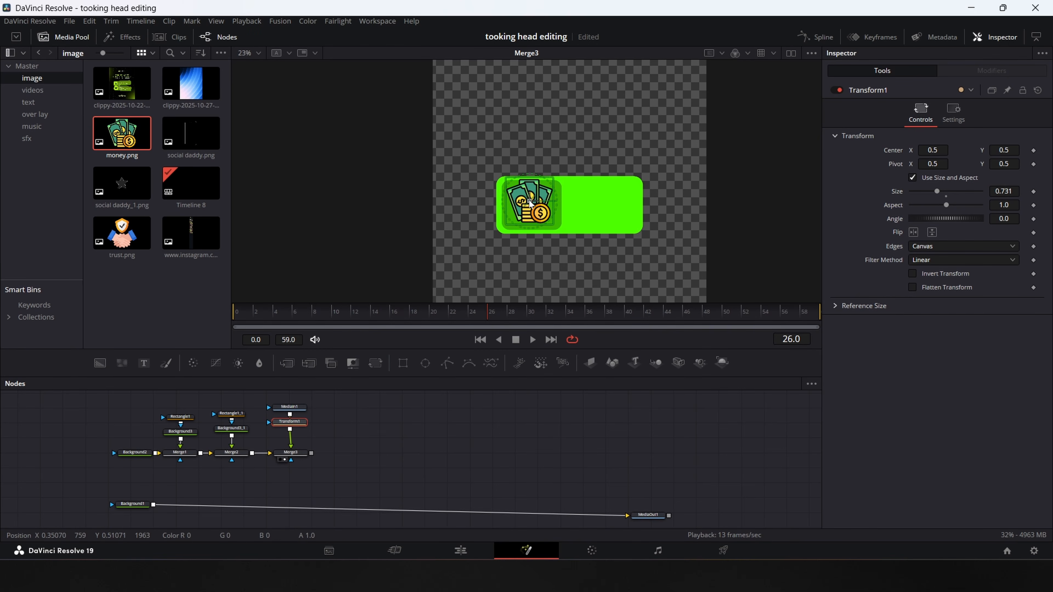
drag(531, 202, 530, 207)
Merge the text PRICE beside the money image, merge the badge with a Transform over the base Background, and return to the timeline.
drag(143, 363, 312, 457)
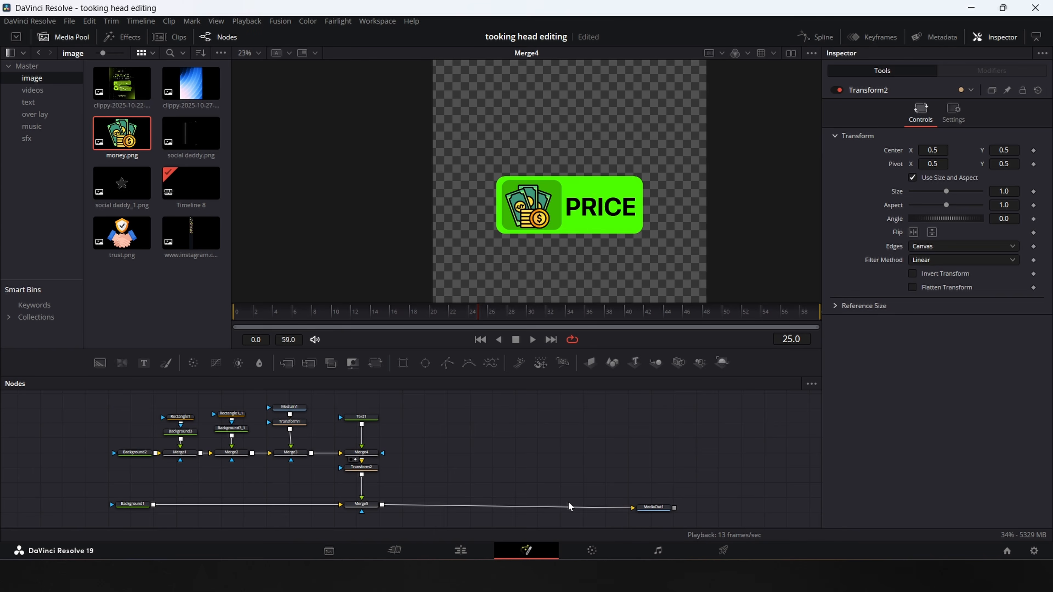
key(shift+4)
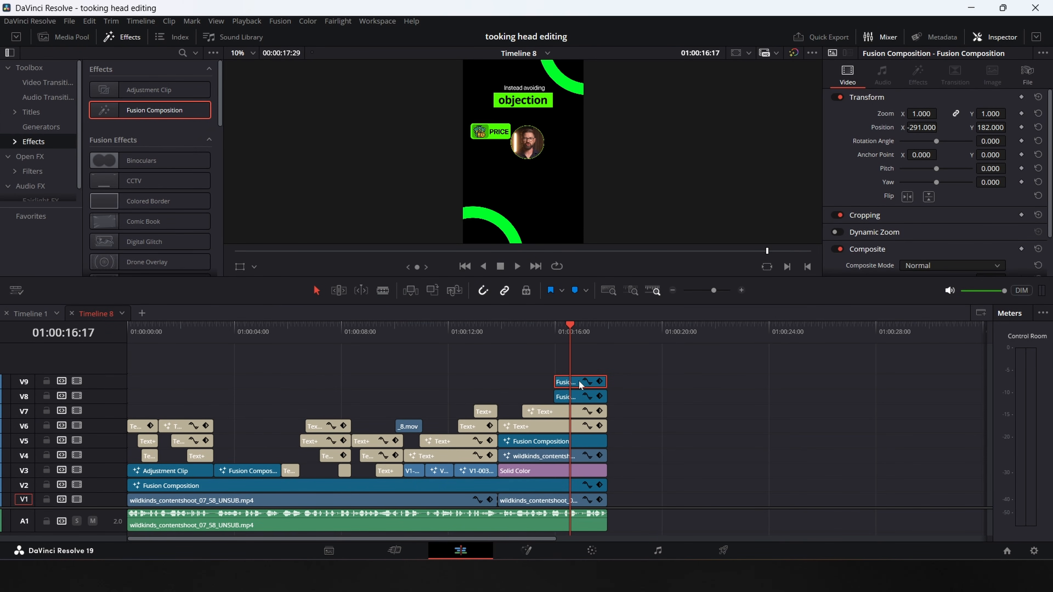
Open the duplicated badge's Fusion composition on V9 and replace its money.png source with trust.png feeding the image Transform.
drag(578, 380, 586, 381)
key(shift+5)
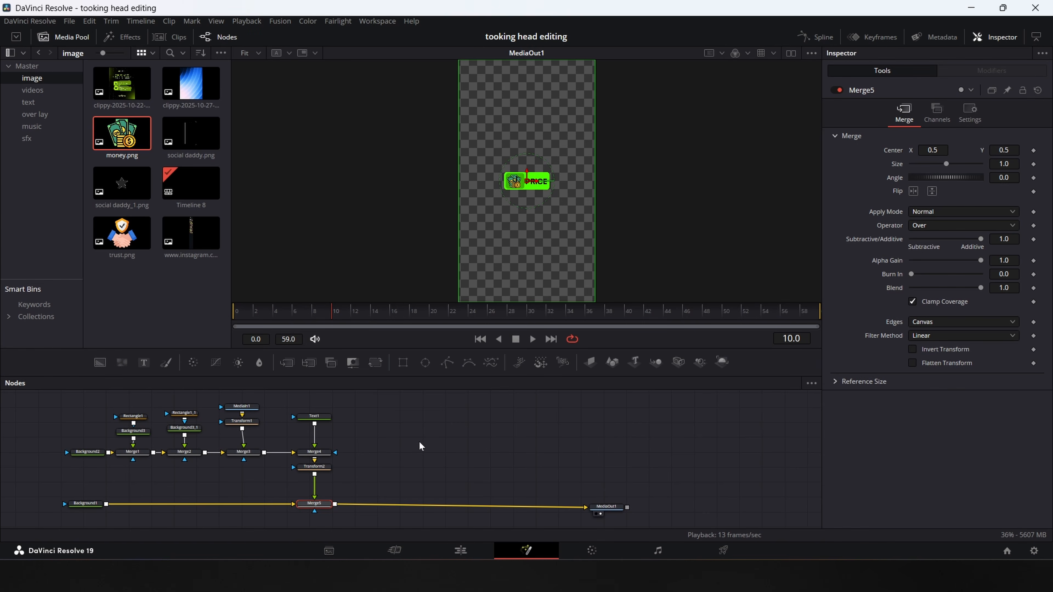
click(433, 447)
drag(423, 450, 637, 462)
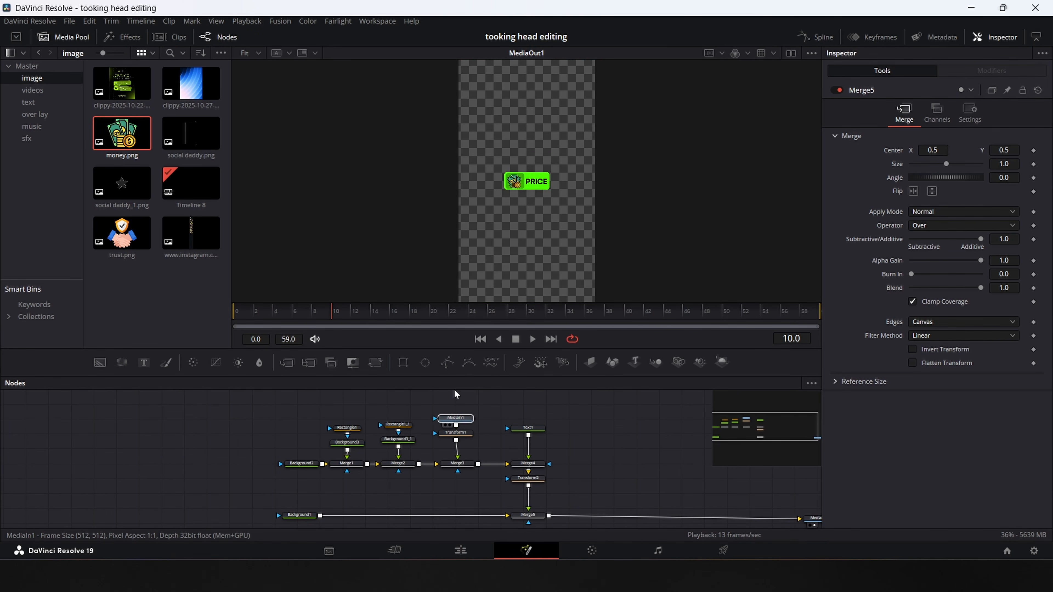
scroll(491, 464, up, 2)
drag(463, 486, 462, 455)
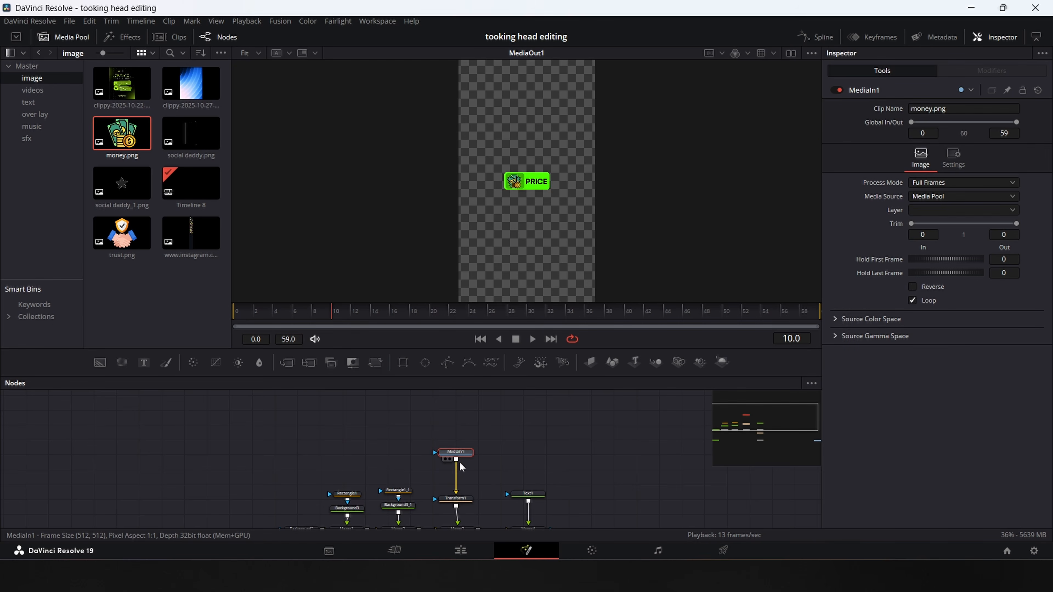
drag(122, 234, 457, 477)
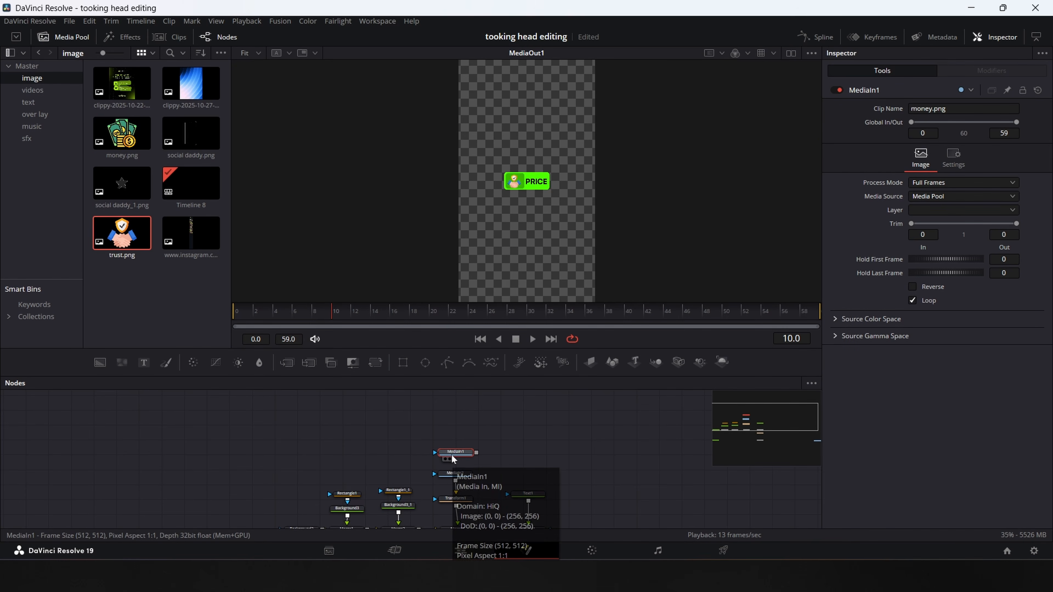
key(Delete)
Change the badge's text from PRICE to TRUST and reduce its size slightly to fit the green rectangle.
drag(604, 470, 542, 423)
click(467, 447)
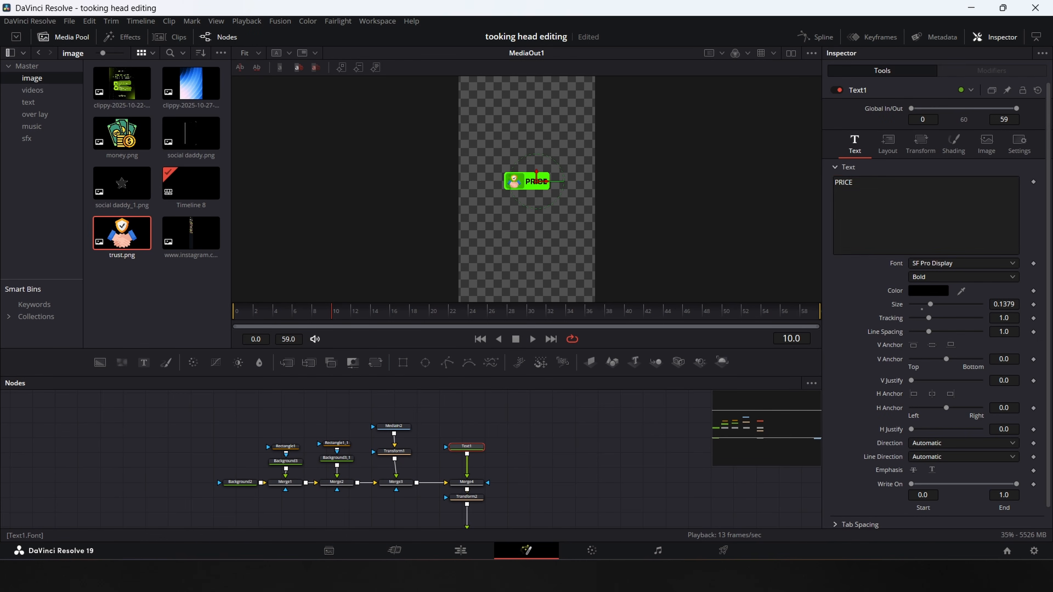
click(926, 215)
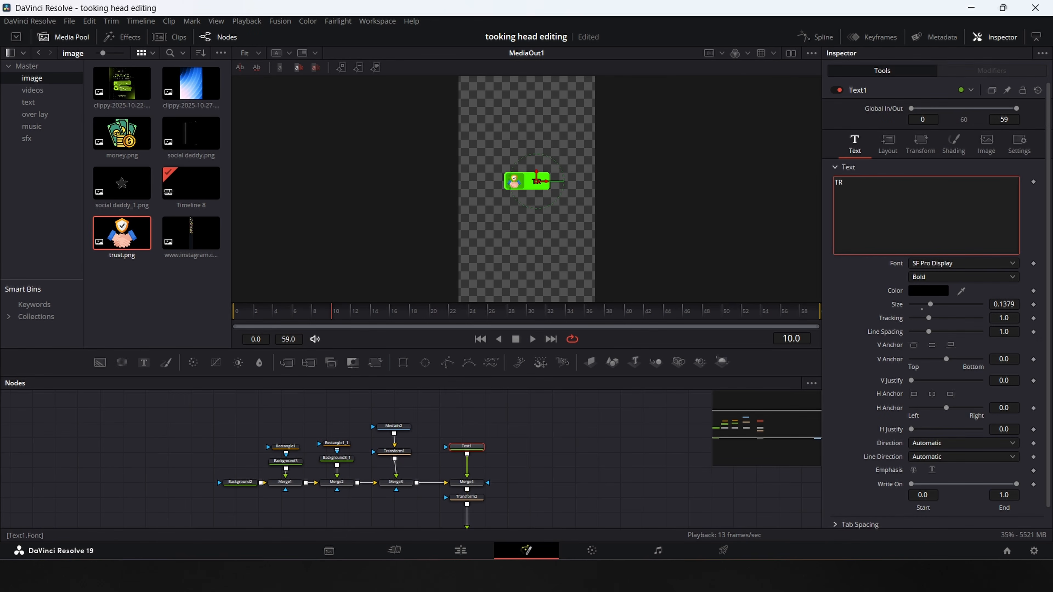
click(585, 461)
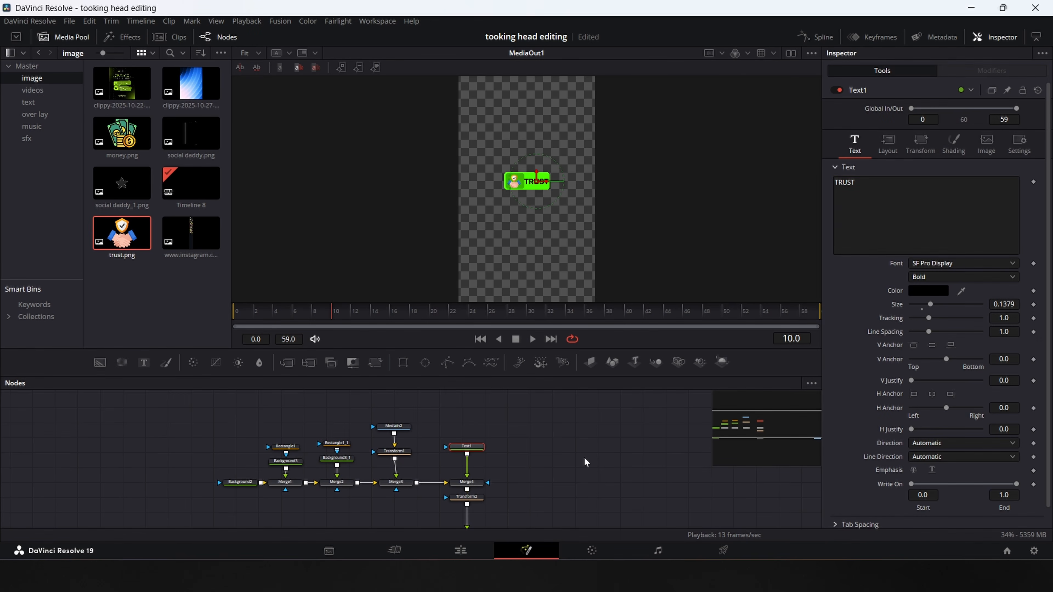
drag(1004, 304, 998, 305)
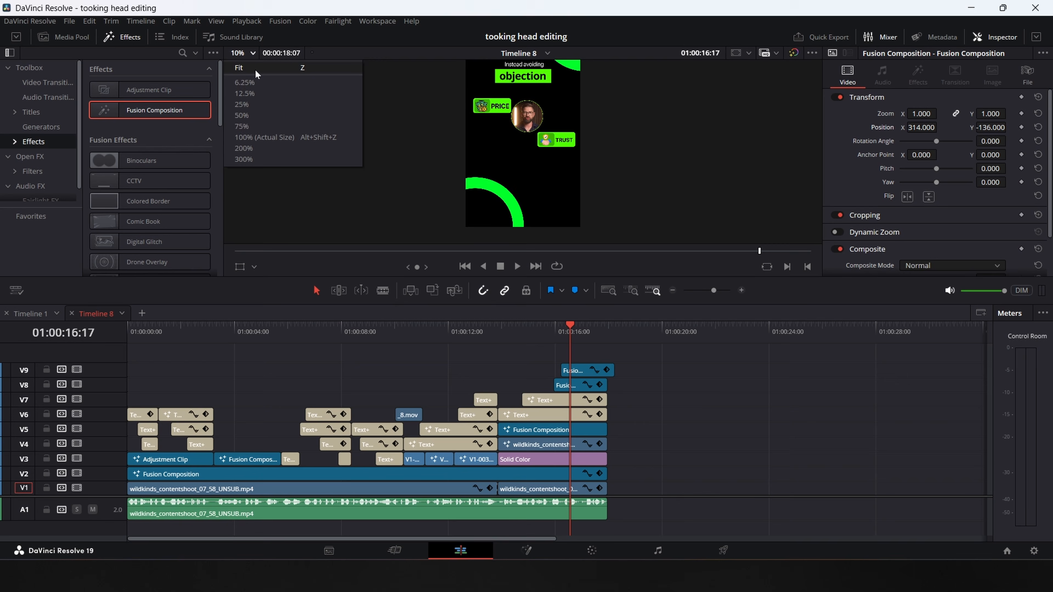
Fit the frame in the viewer and trim the TRUST badge clip on V9 to end with the clips below.
click(256, 73)
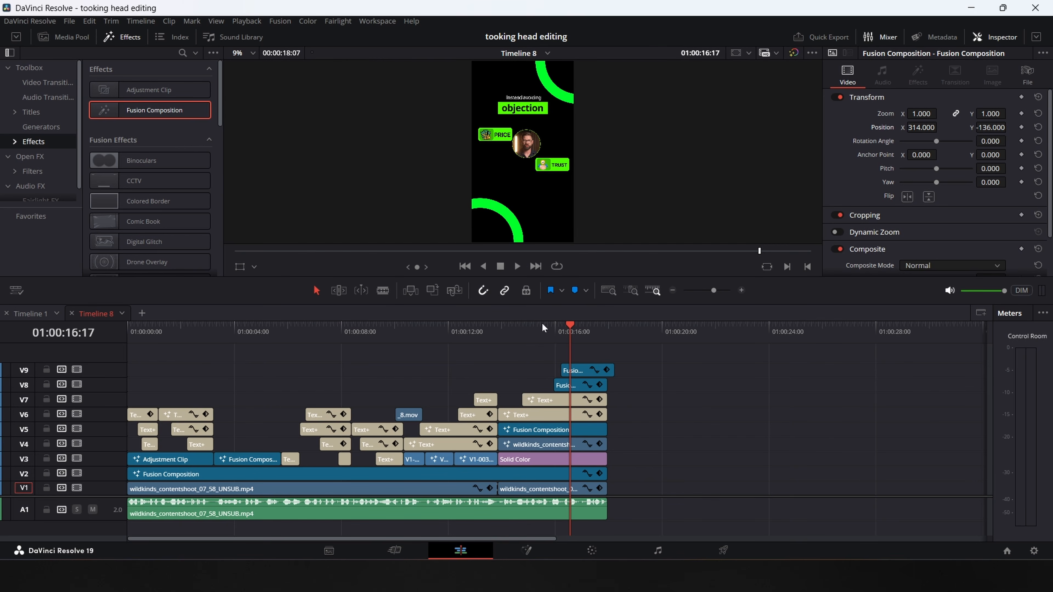
drag(613, 370, 576, 371)
Open the PRICE badge's composition on V8 and set the final Transform's pivot to X 0.25, Y 0.542.
right_click(580, 403)
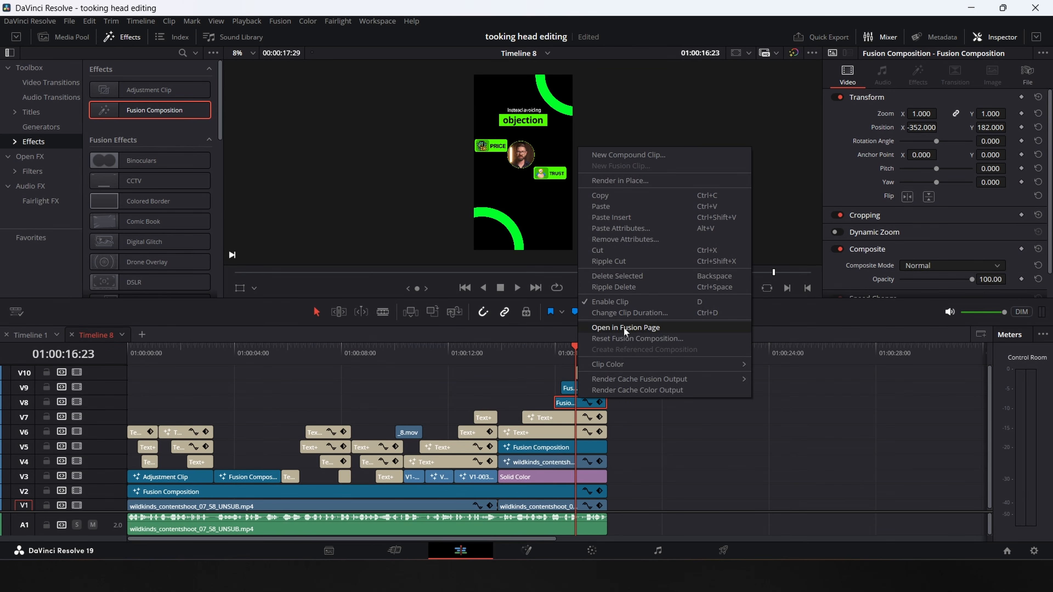
click(626, 327)
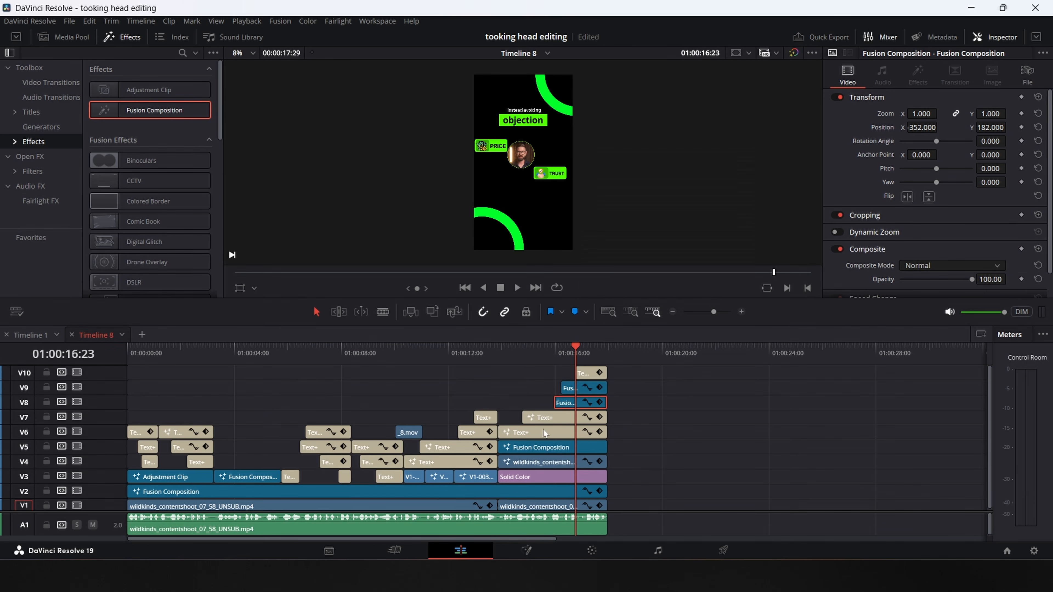
click(361, 467)
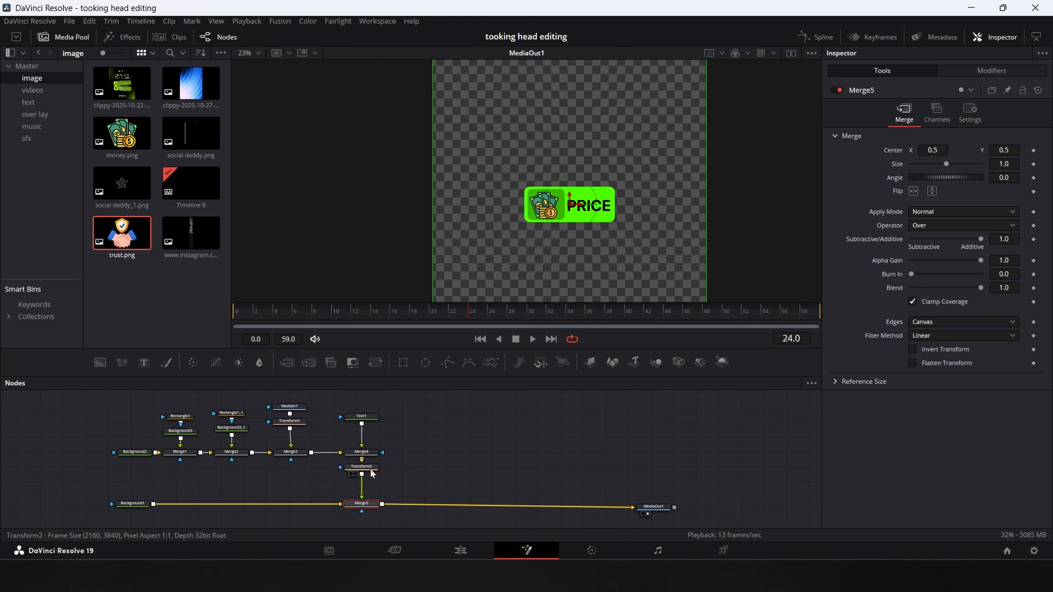
drag(932, 163, 846, 164)
scroll(535, 232, up, 4)
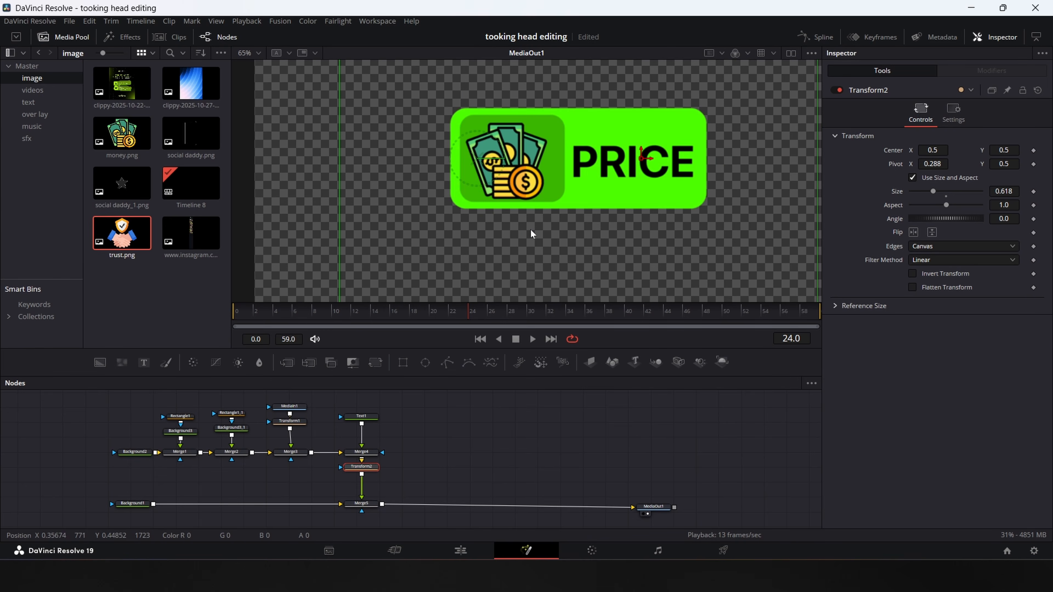
drag(940, 164, 925, 164)
drag(1008, 163, 1025, 163)
Keyframe the PRICE badge Transform's size from 0.0 at frame 0 to 0.618 at frame 12, and play it back.
drag(308, 316, 218, 328)
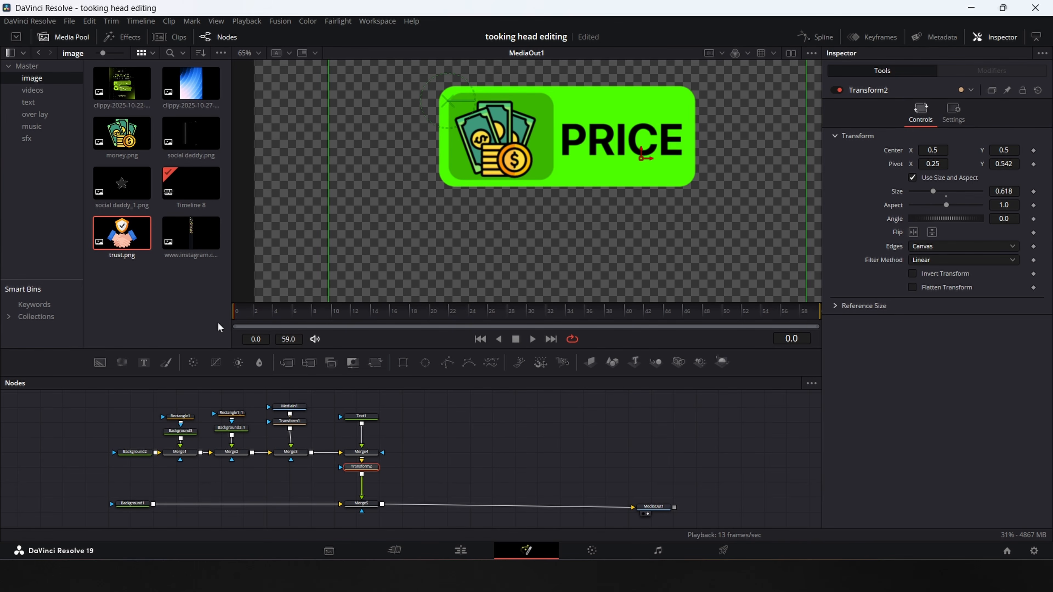
click(1034, 191)
click(314, 311)
drag(322, 315, 360, 315)
click(1034, 192)
click(1028, 192)
drag(934, 192, 931, 192)
key(space)
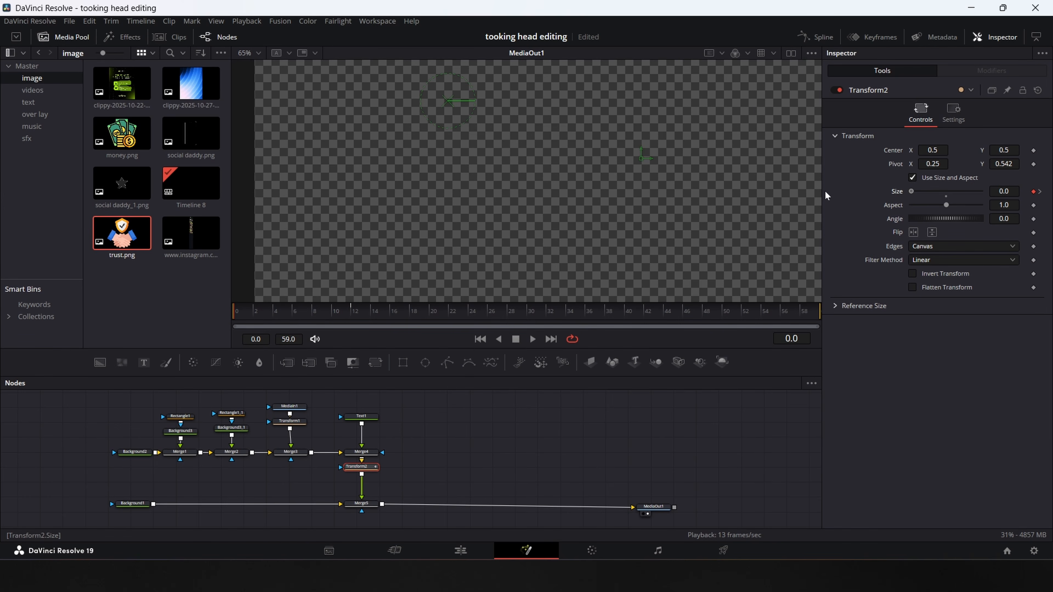
key(space)
Apply Out Back Cubic easing to the Transform's size curve in the Spline editor and play the animation from the start.
key(shift+3)
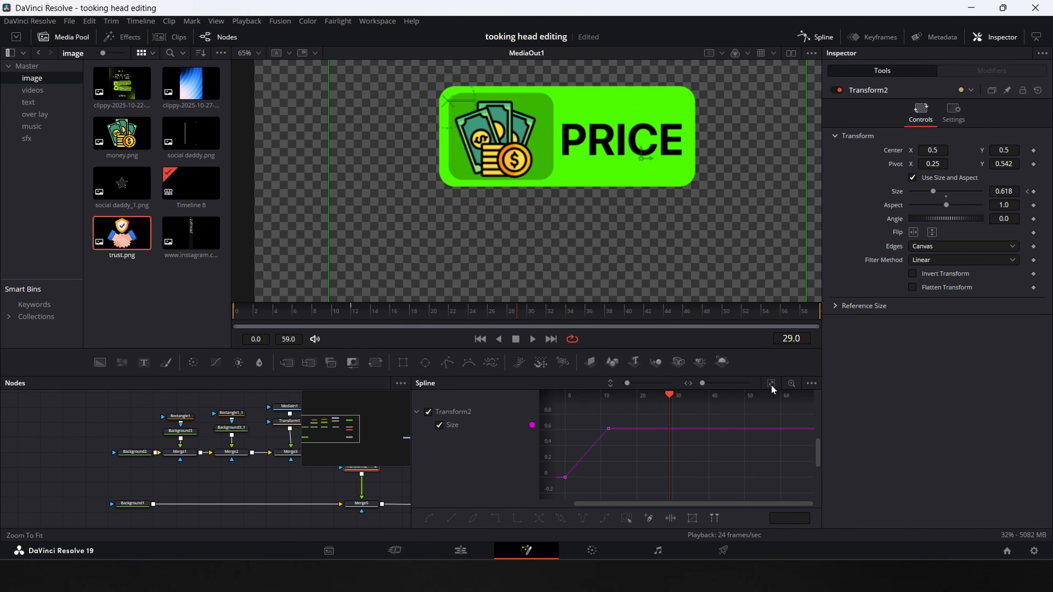
click(770, 384)
right_click(720, 468)
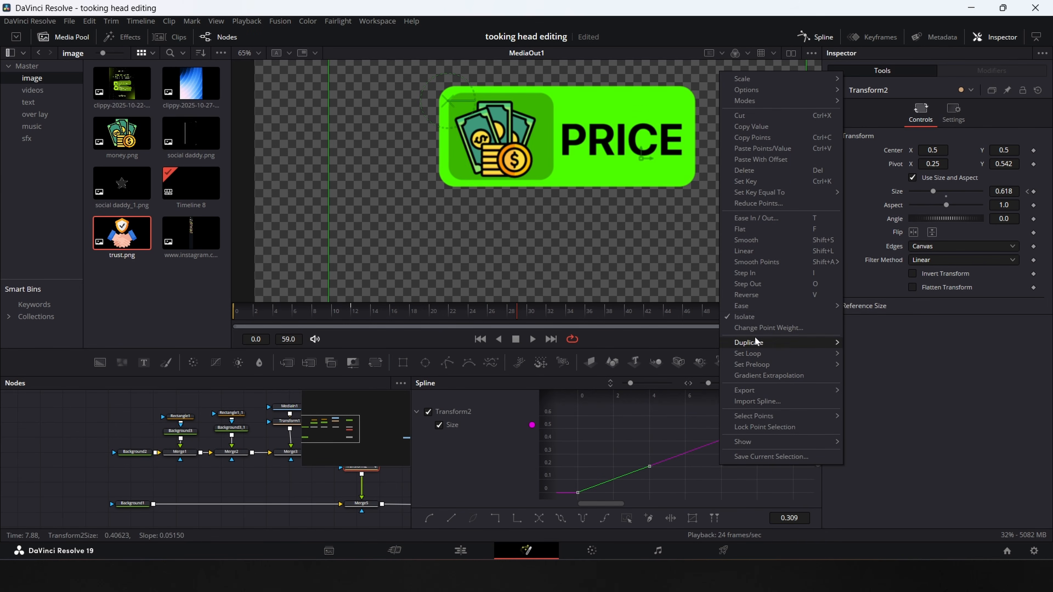
mouse_move(763, 308)
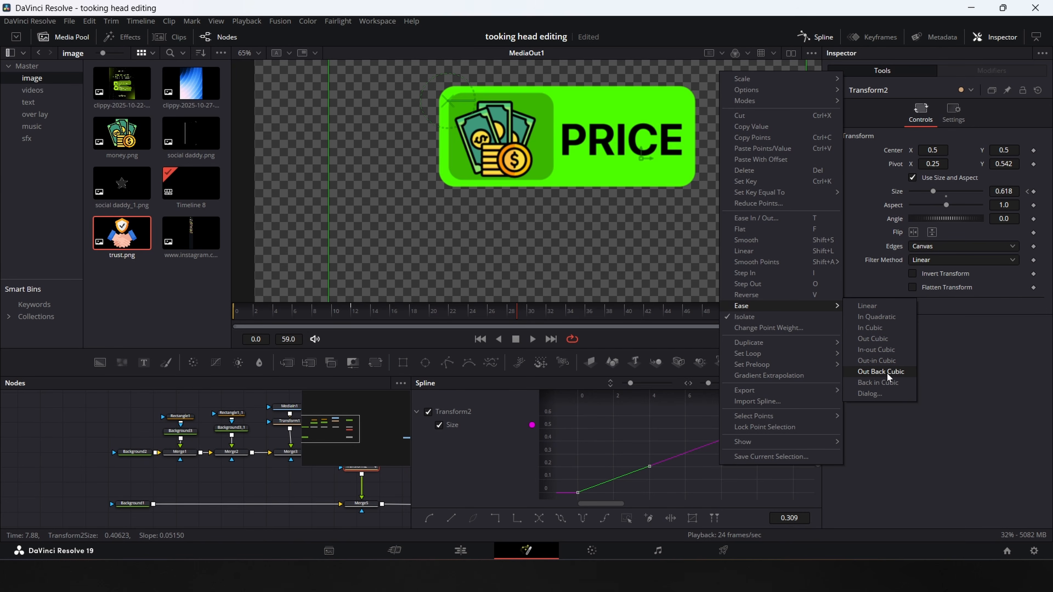
click(895, 372)
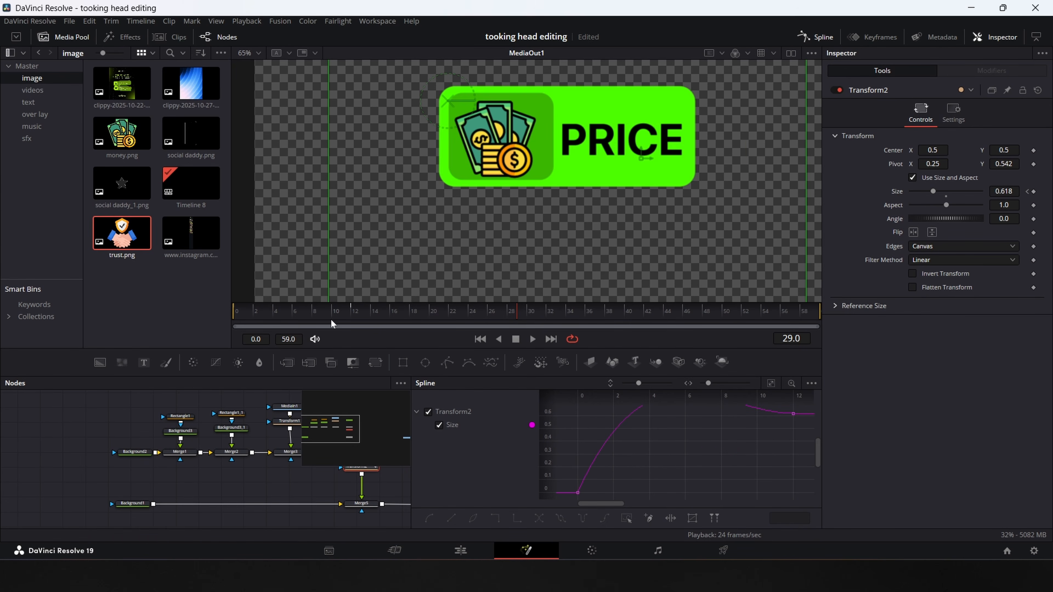
drag(331, 318, 224, 313)
key(space)
key(space)
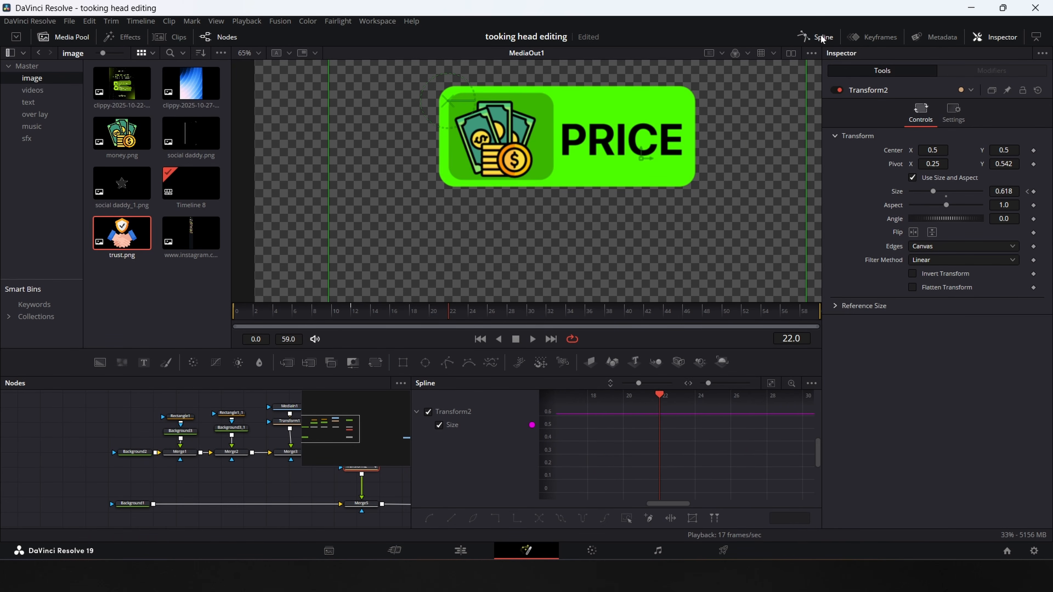
Close the Spline editor, return to the timeline and play back the scene with the PRICE and TRUST badges.
click(816, 36)
click(466, 551)
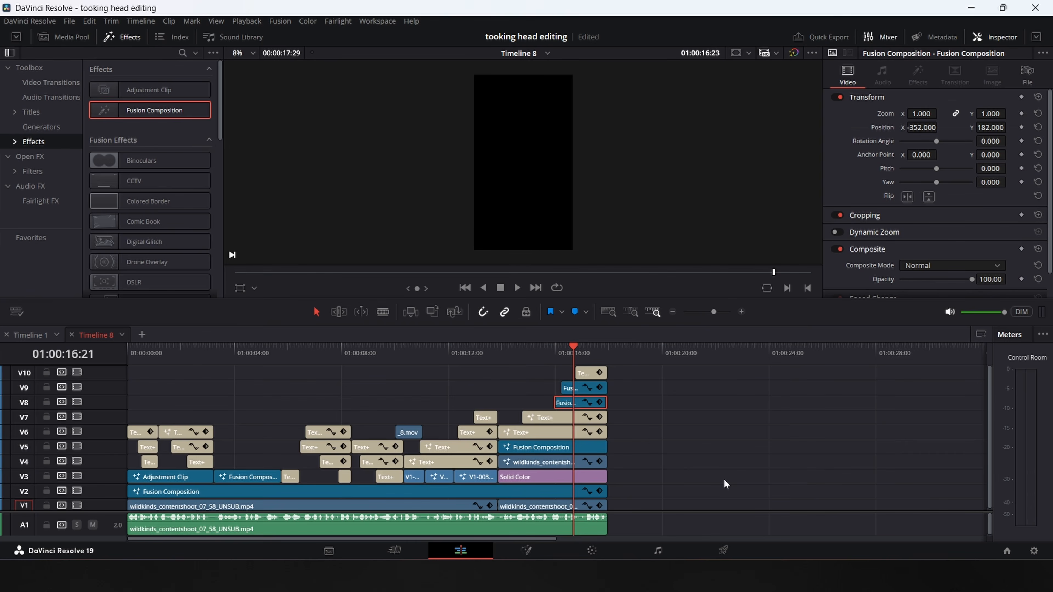
key(space)
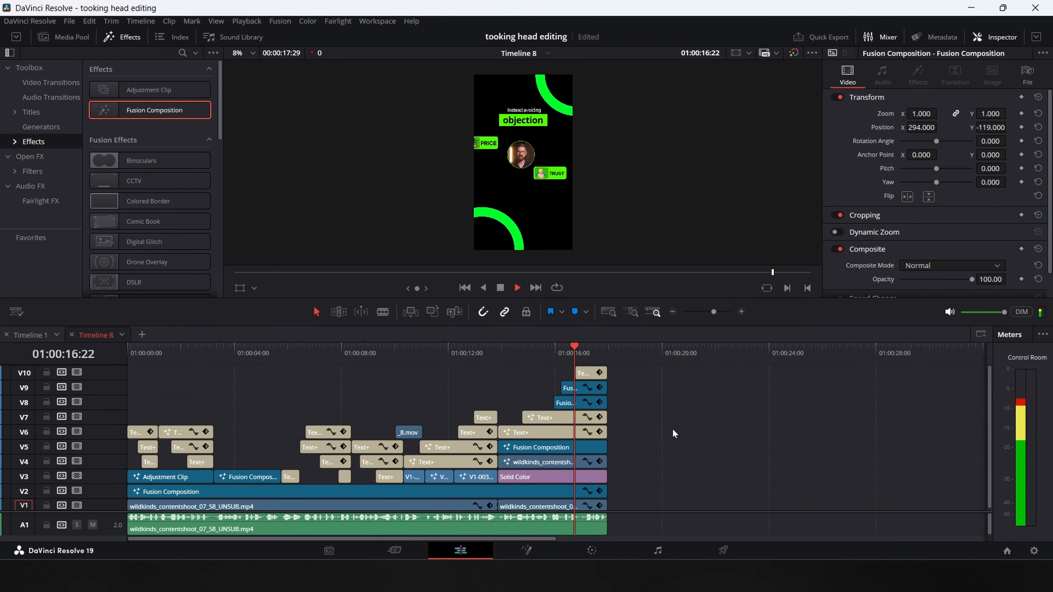